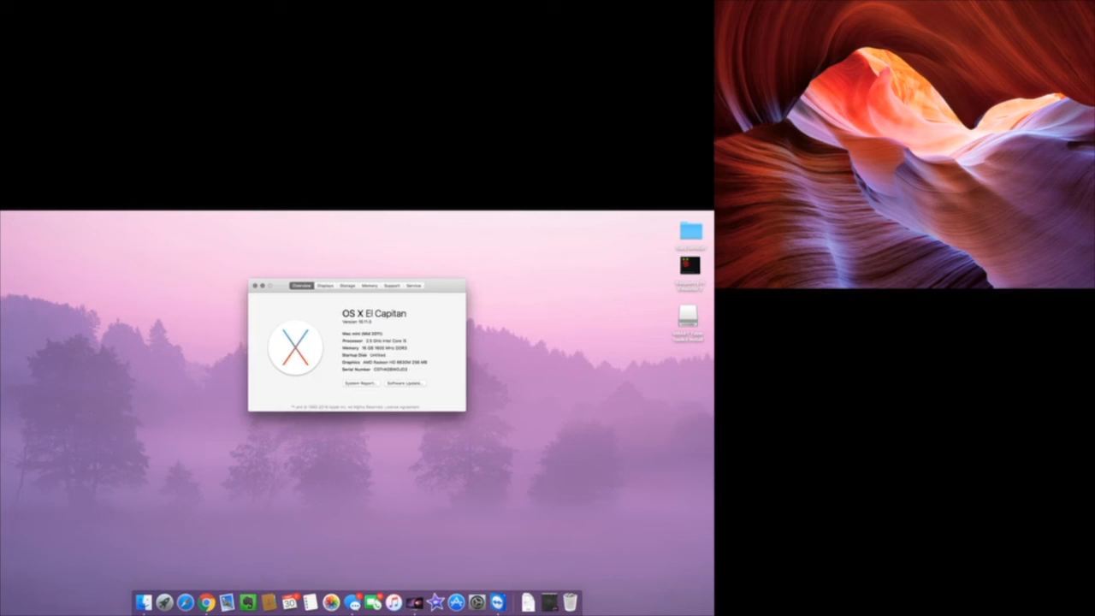
- Close the system information window and open the General settings in System Preferences
key(super+w)
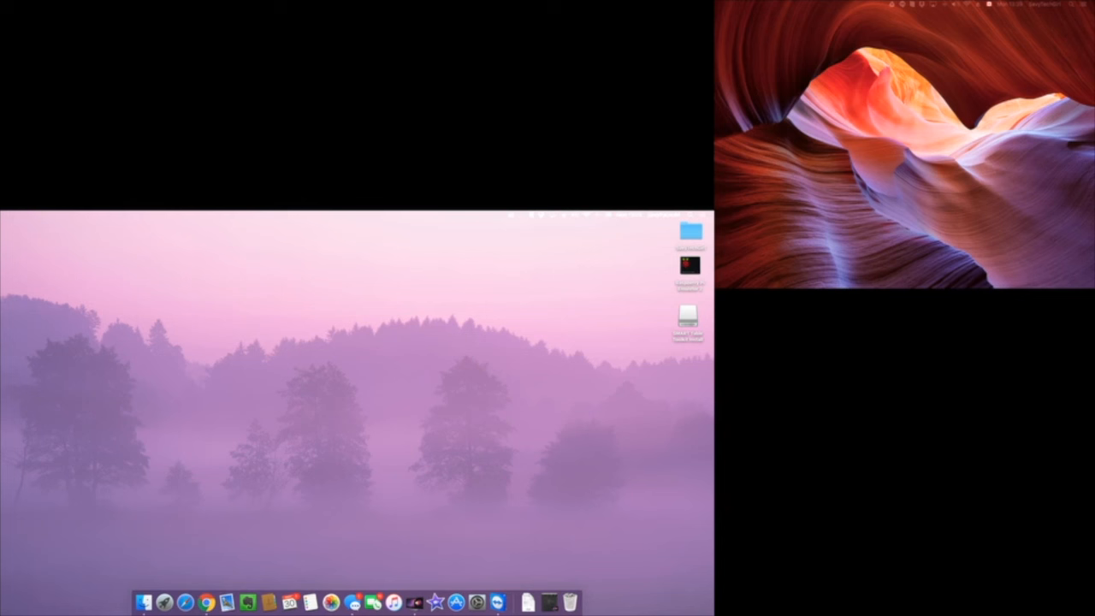
click(477, 603)
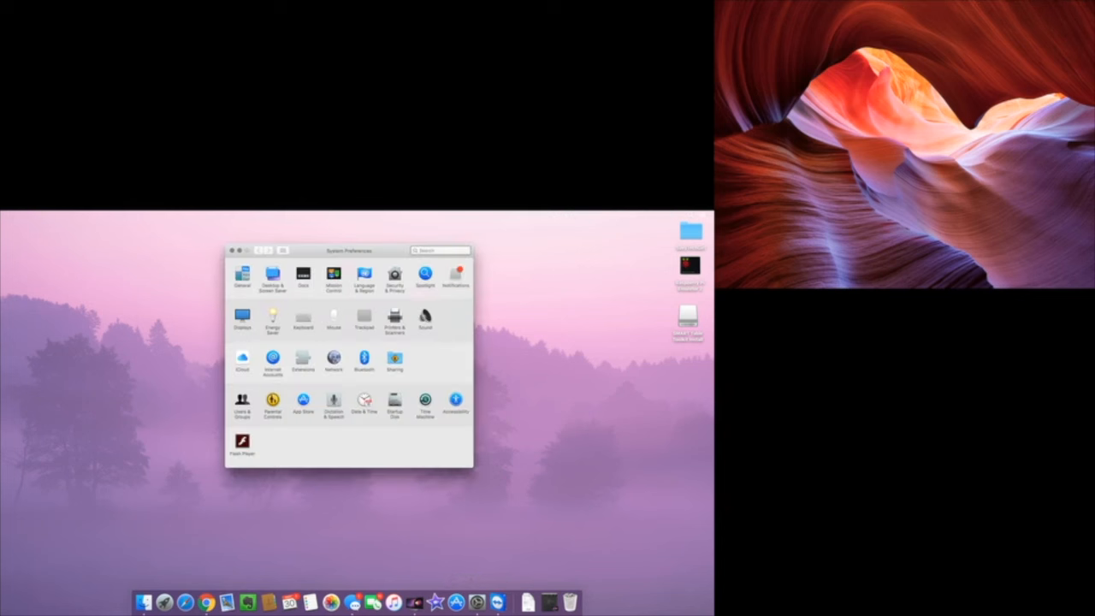
drag(349, 251, 341, 251)
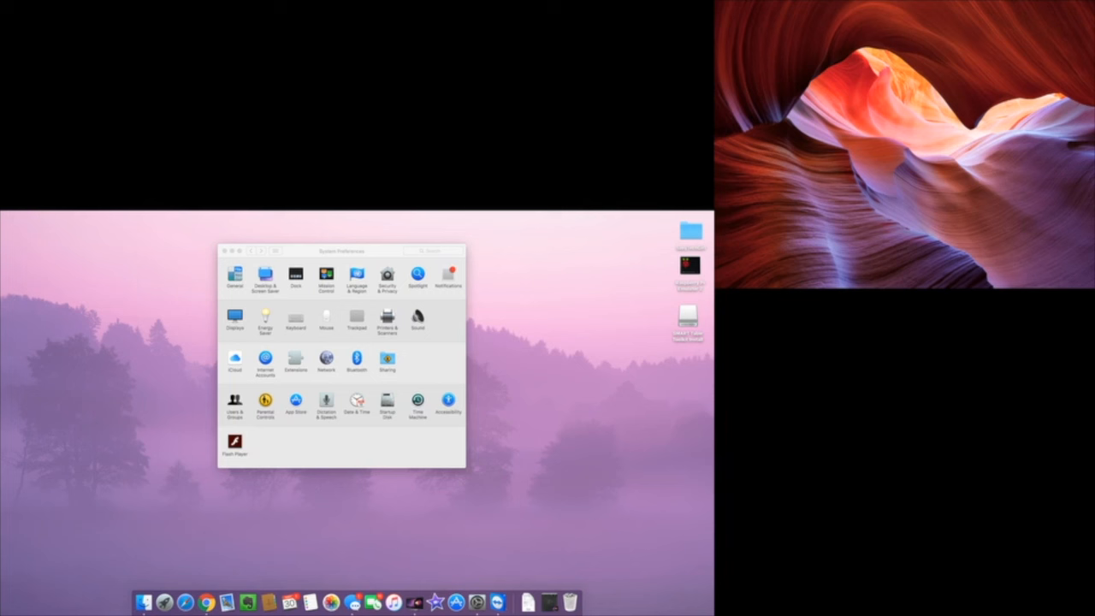
mouse_move(342, 250)
mouse_down()
mouse_move(353, 259)
mouse_move(344, 259)
mouse_up()
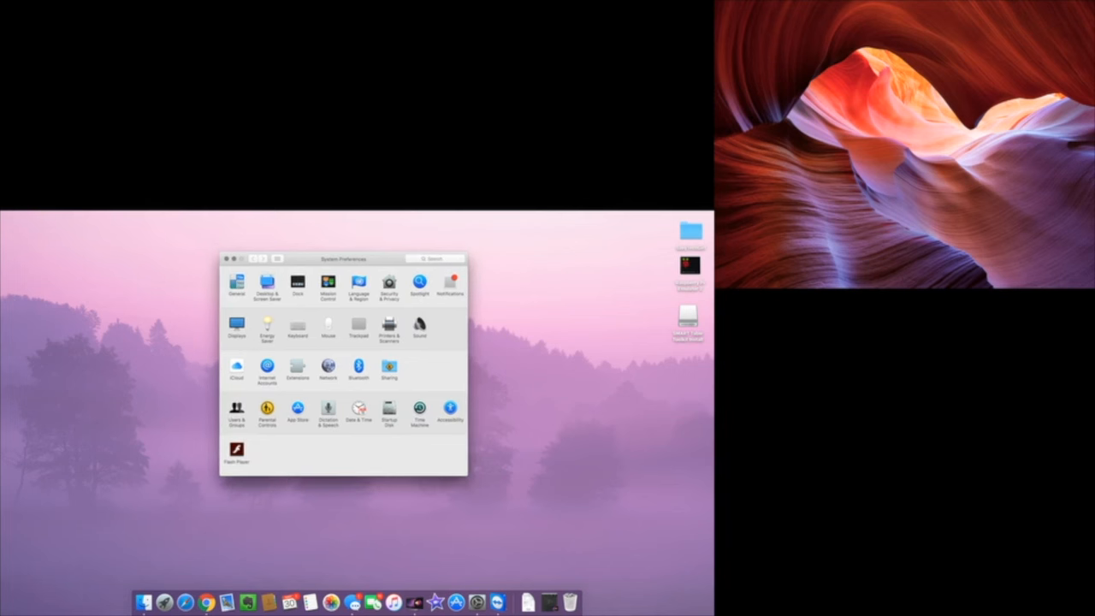
drag(344, 259, 315, 257)
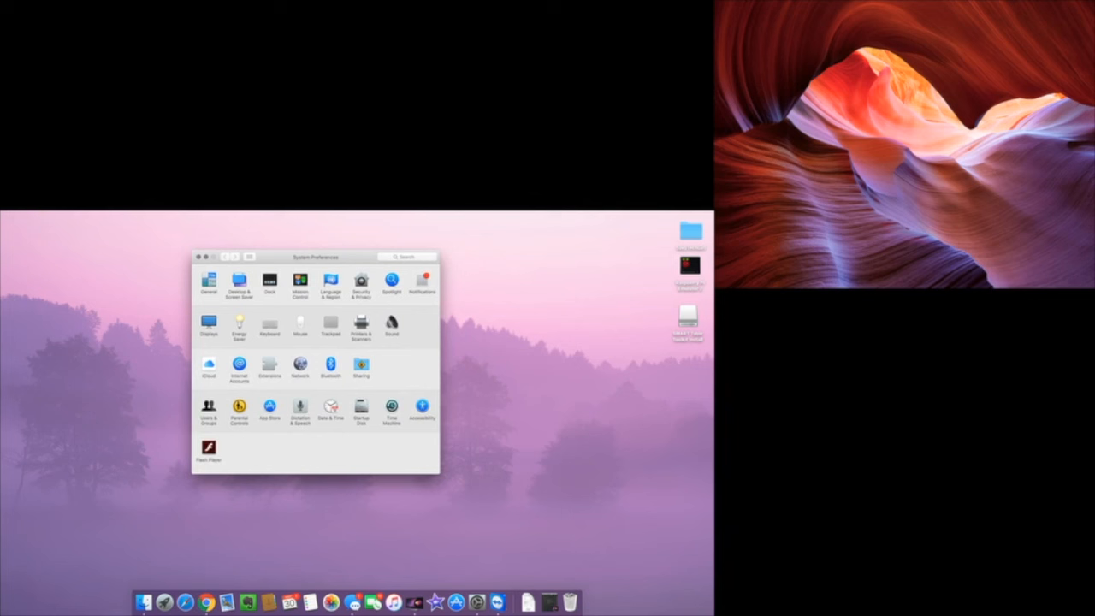
click(209, 281)
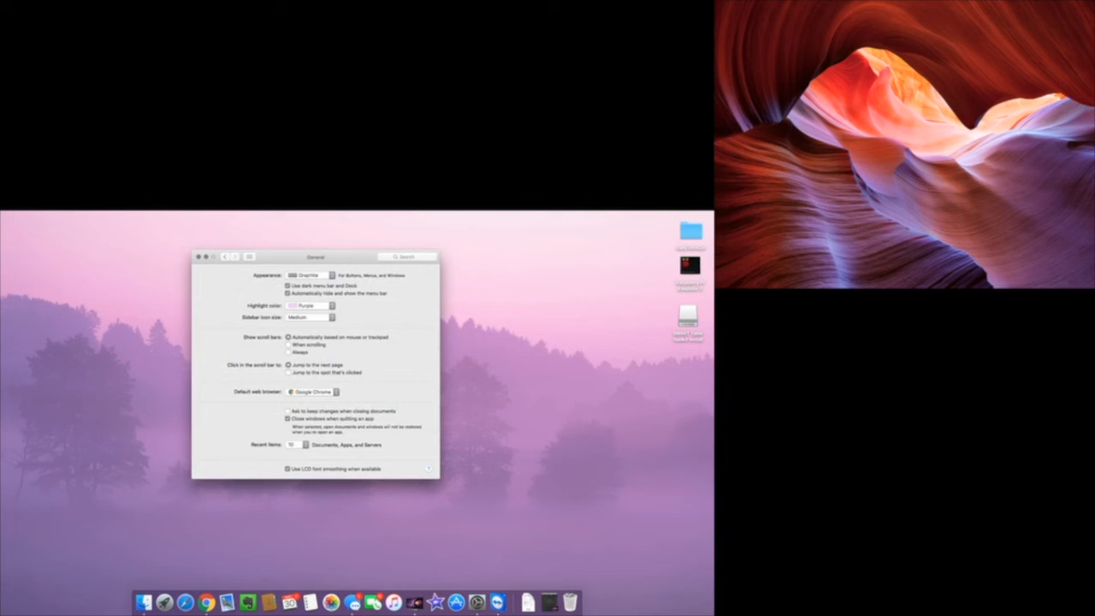
drag(316, 256, 317, 264)
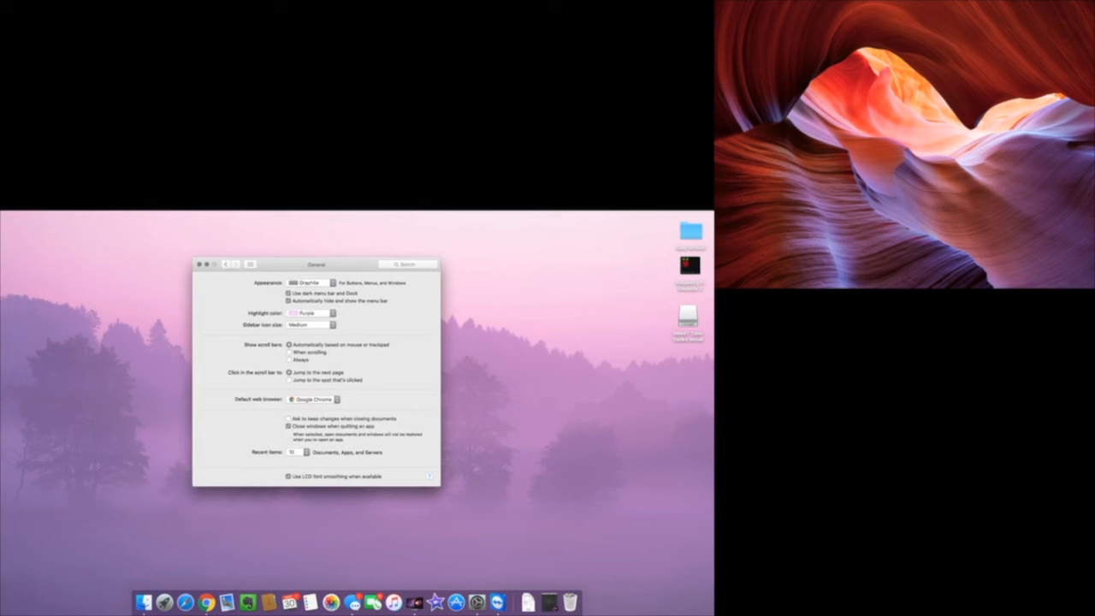
- Try the Blue appearance for buttons, menus and windows and set it back to Graphite
click(312, 283)
click(306, 276)
click(311, 283)
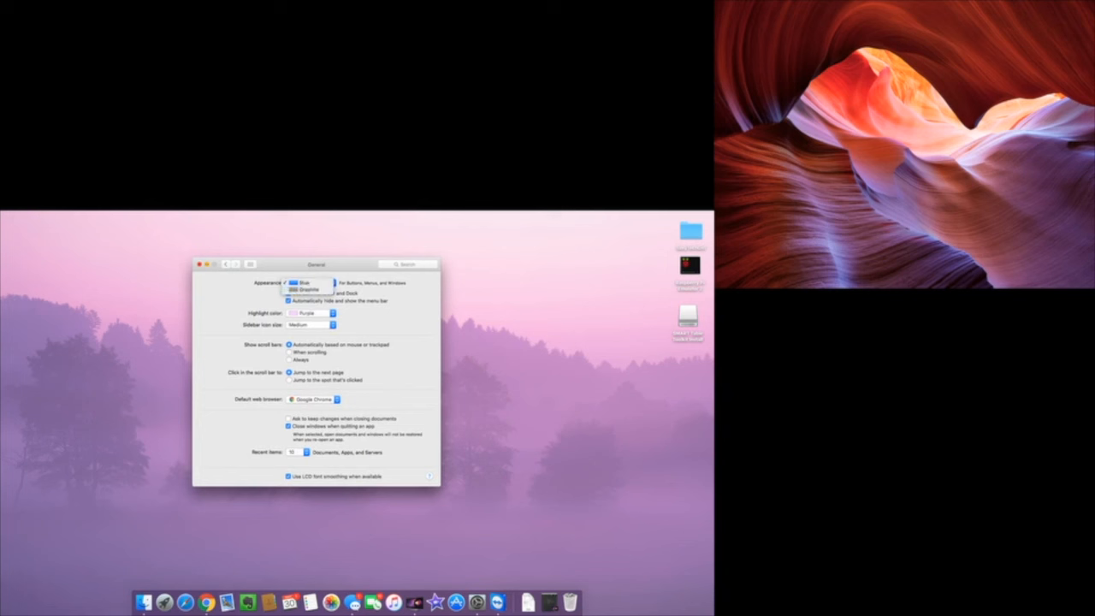
click(308, 290)
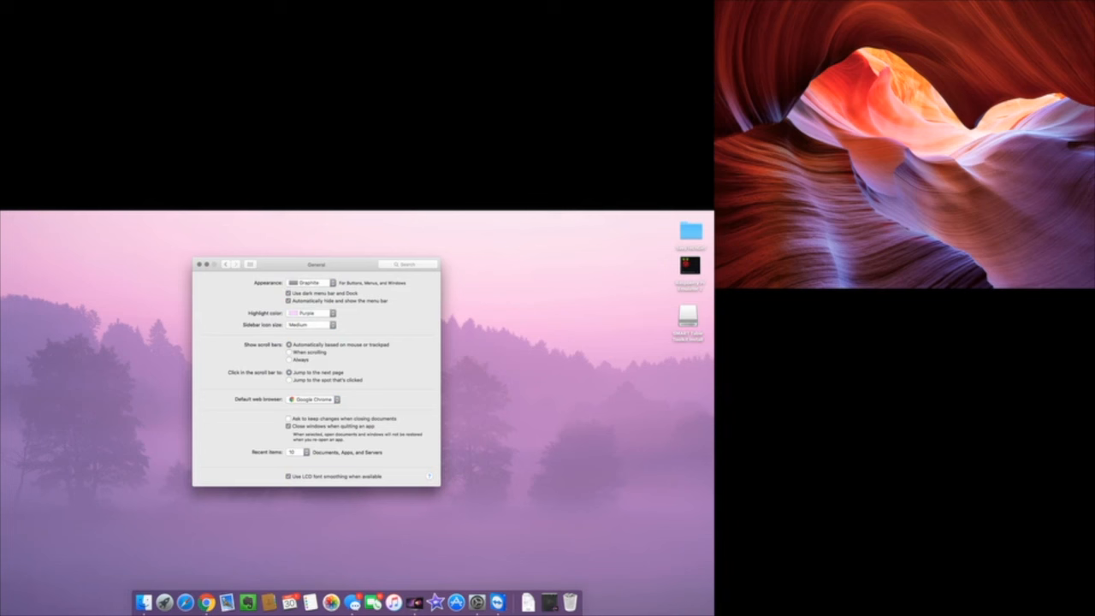
- Try Yellow as the highlight color and set it back to Purple
click(309, 313)
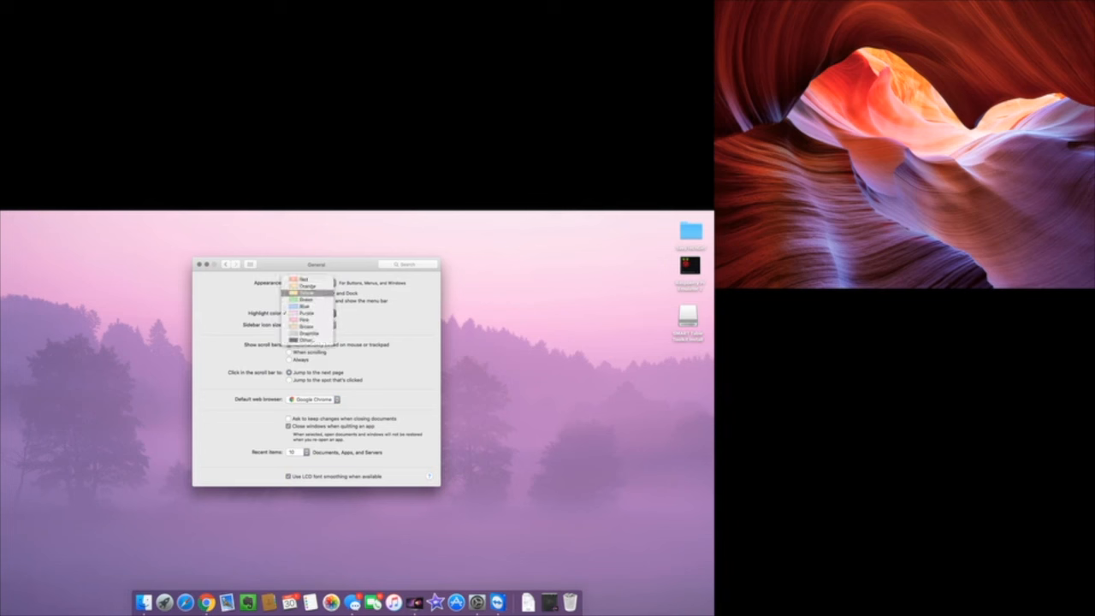
click(305, 293)
click(310, 314)
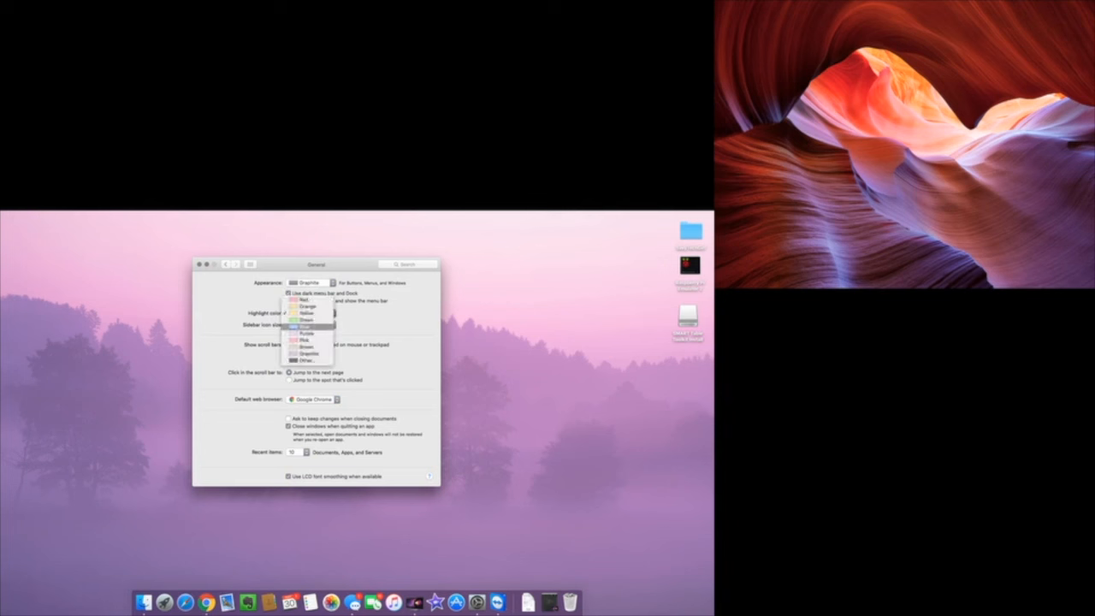
click(308, 335)
- Try a different sidebar icon size and set it back to Medium
click(310, 325)
click(308, 334)
click(310, 325)
click(308, 316)
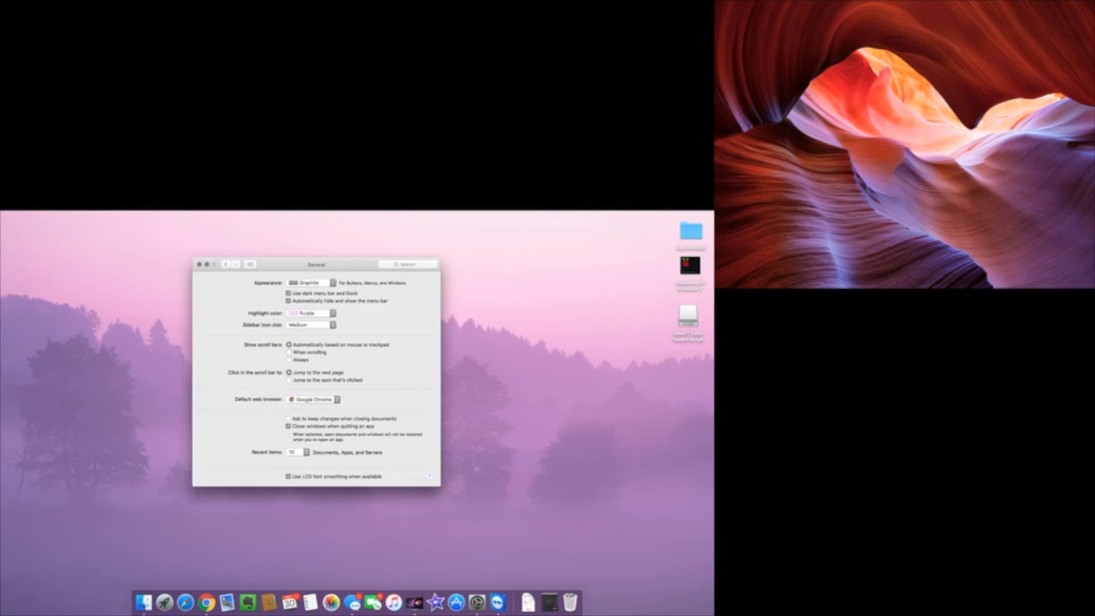
- Try the scroll bar's jump-to-clicked-spot option, return it to jumping to the next page, and keep Google Chrome as default web browser
click(289, 380)
click(289, 372)
click(314, 399)
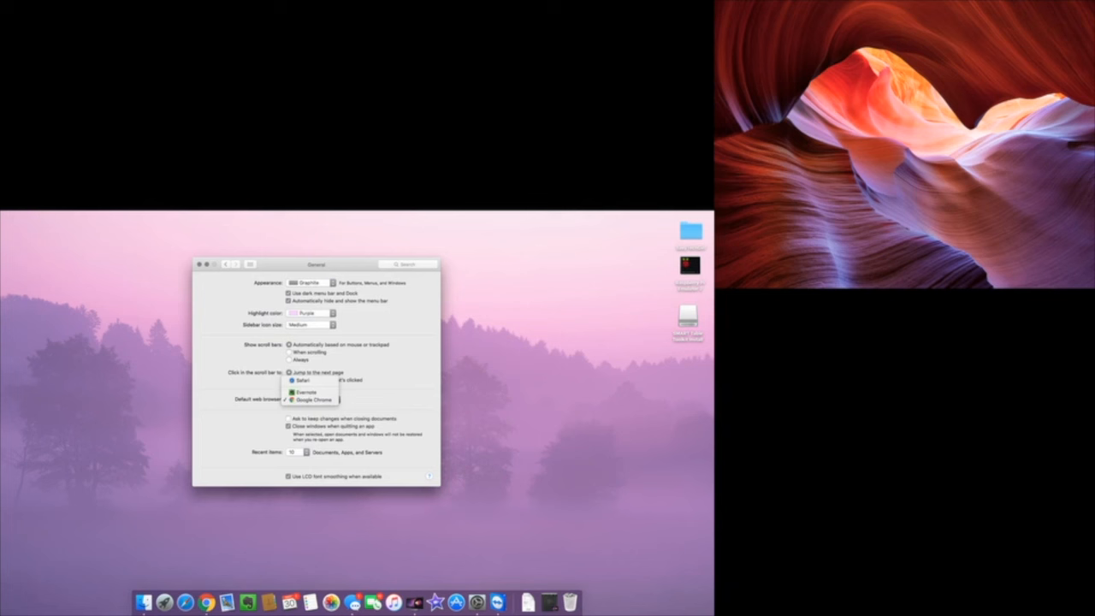
click(313, 399)
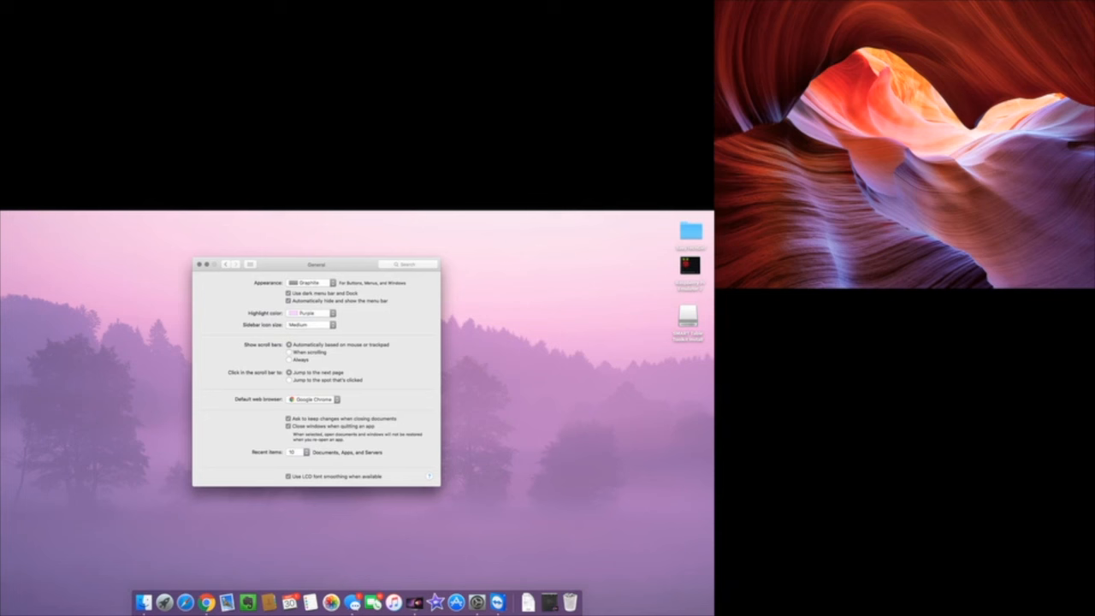
- Toggle the option to close windows when quitting an app and open the desktop picture settings
click(288, 426)
click(225, 265)
click(241, 288)
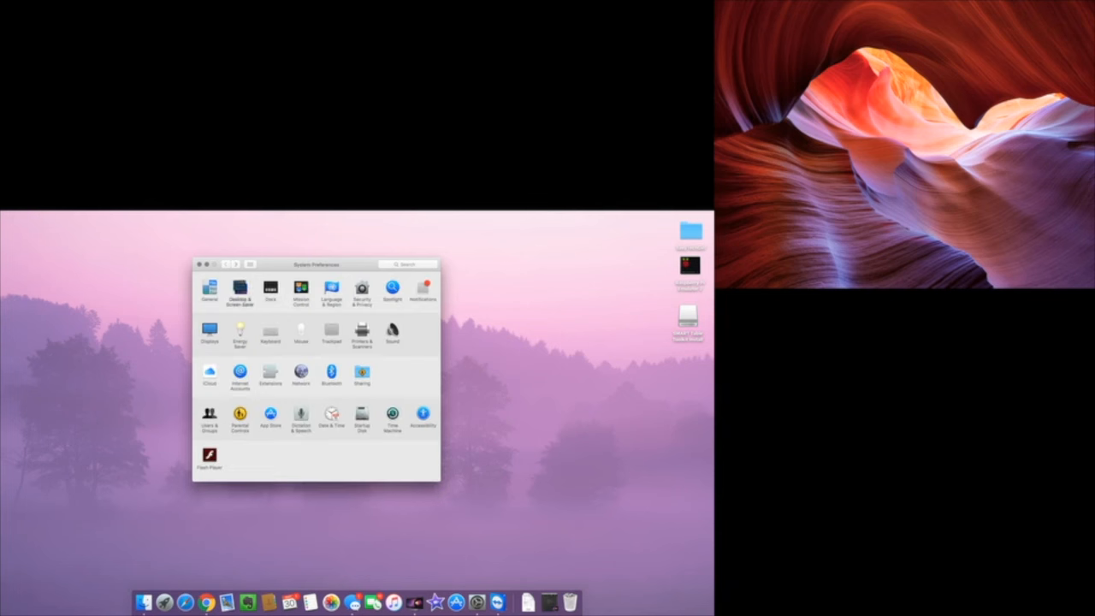
click(297, 284)
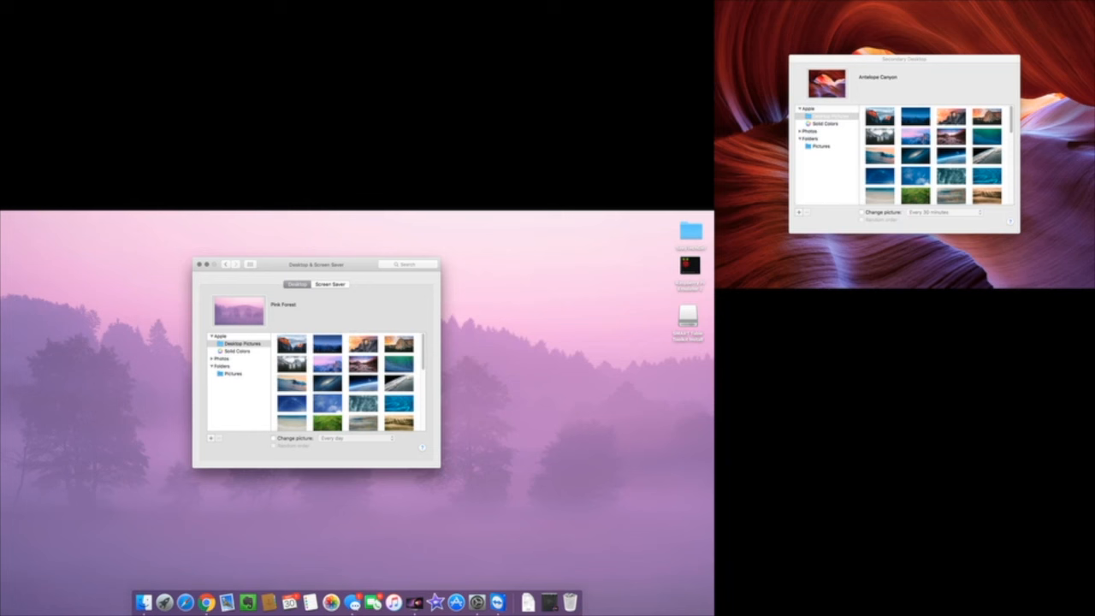
- Try the Wave picture on the secondary desktop and settle on Earth and Moon
mouse_move(904, 59)
mouse_down()
mouse_move(924, 26)
mouse_move(887, 69)
mouse_move(917, 47)
mouse_move(918, 61)
mouse_up()
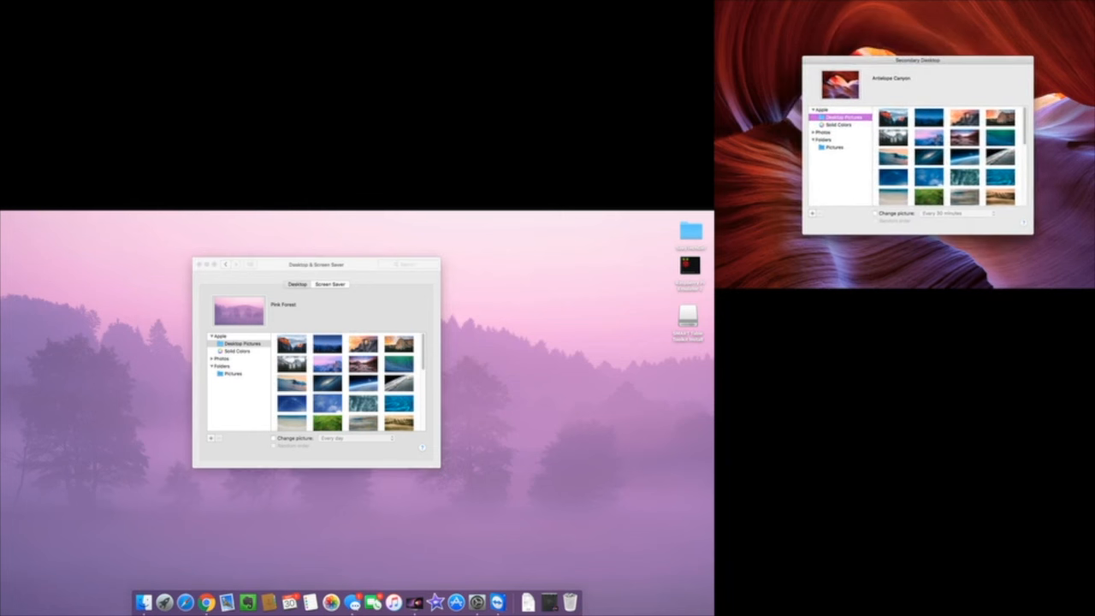
click(1000, 137)
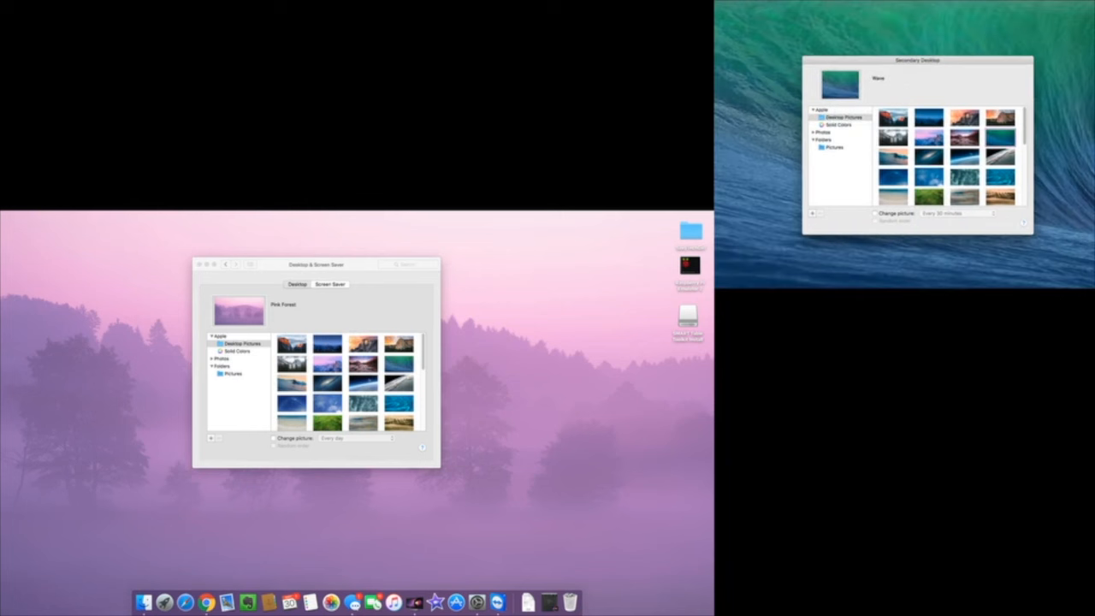
click(965, 156)
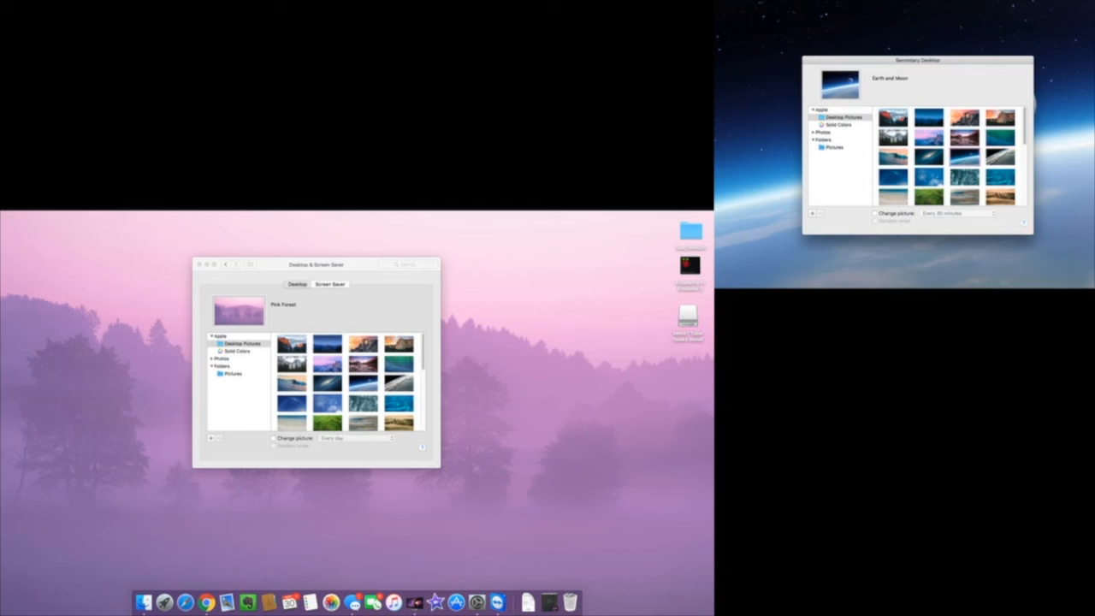
- Try the Floating Ice picture on the main desktop and set it back to Pink Forest
drag(422, 352, 423, 386)
click(363, 349)
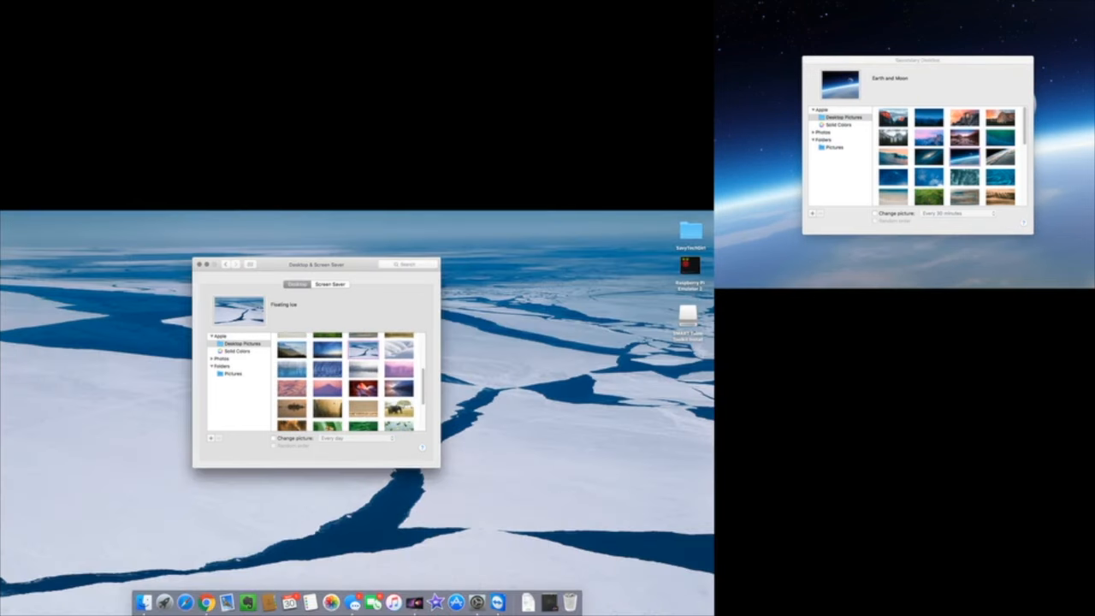
click(399, 369)
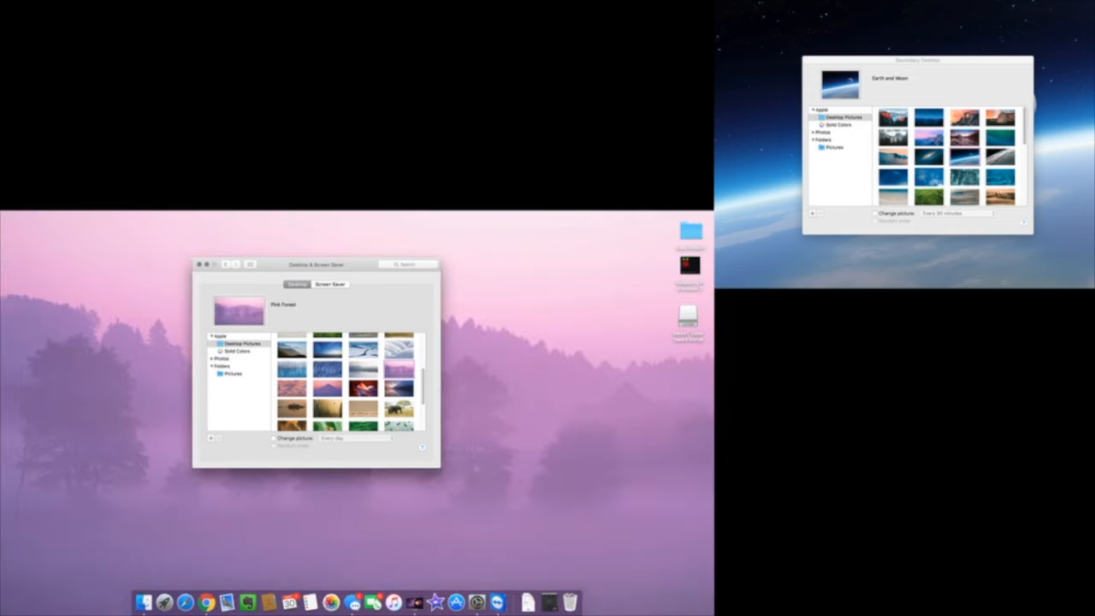
- Examine the Photos and Solid Colors picture sources and the chooser for adding a picture folder, without adding one
click(212, 359)
click(214, 373)
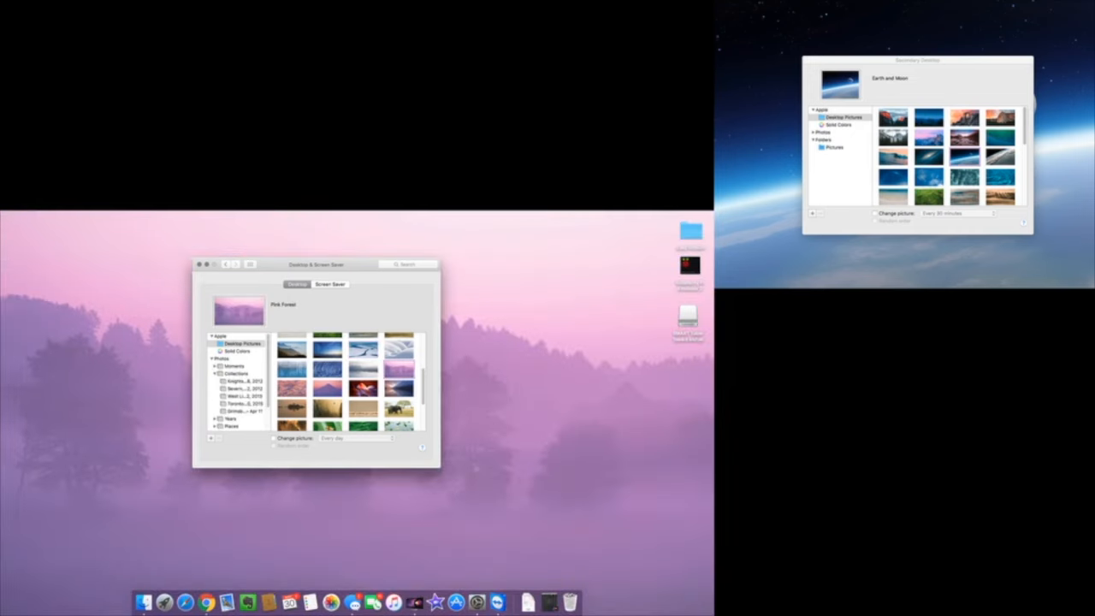
click(212, 359)
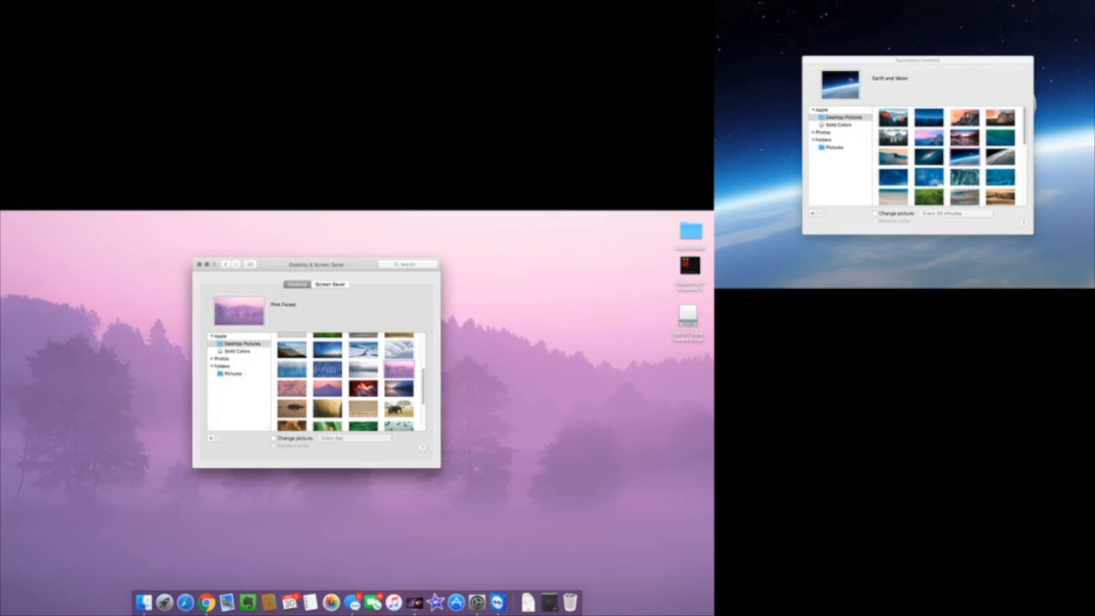
click(237, 352)
click(242, 344)
click(211, 438)
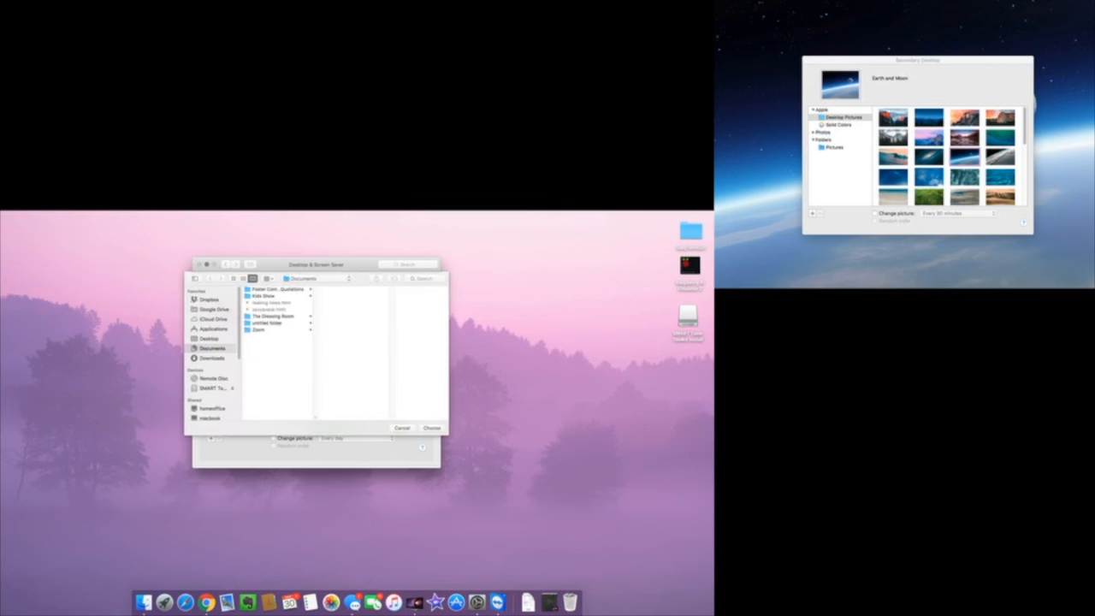
key(Escape)
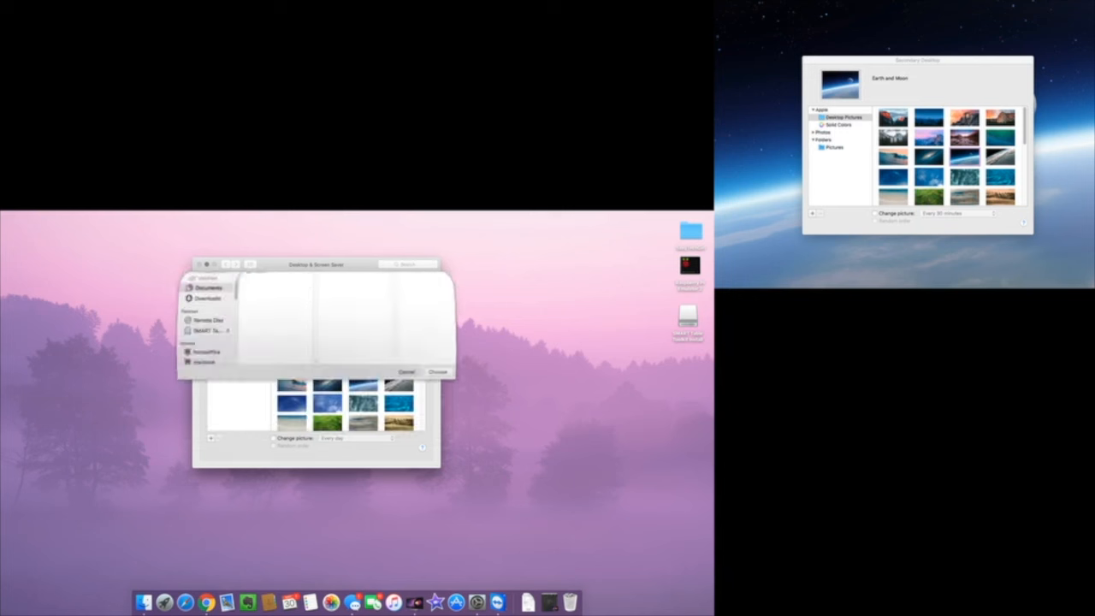
- Preview the Photo Mobile screen saver full screen and set its image source to Aerial
click(330, 284)
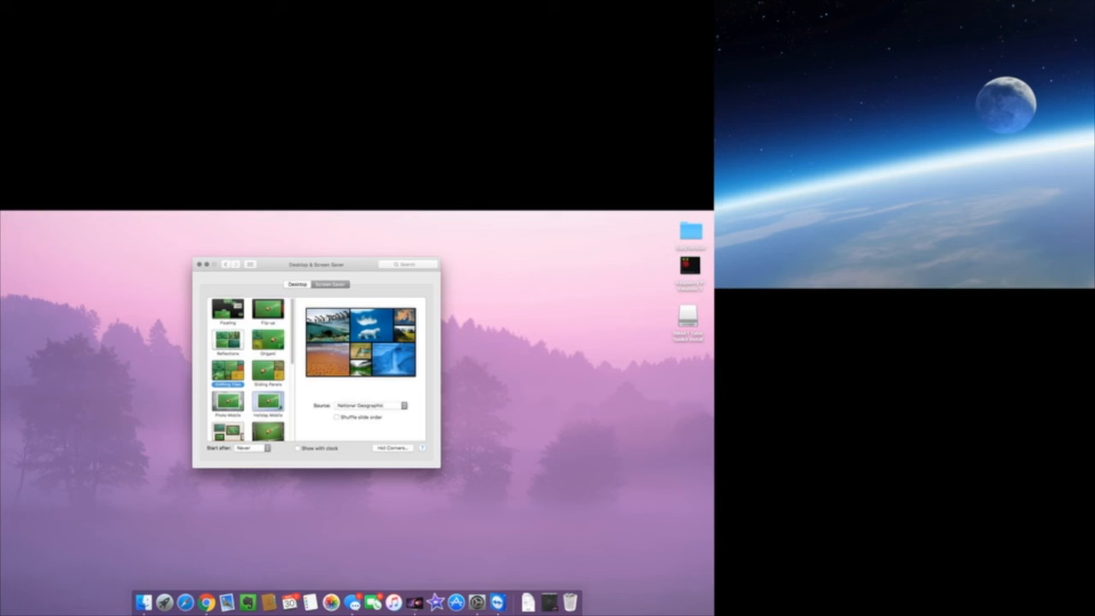
scroll(248, 368, down, 1)
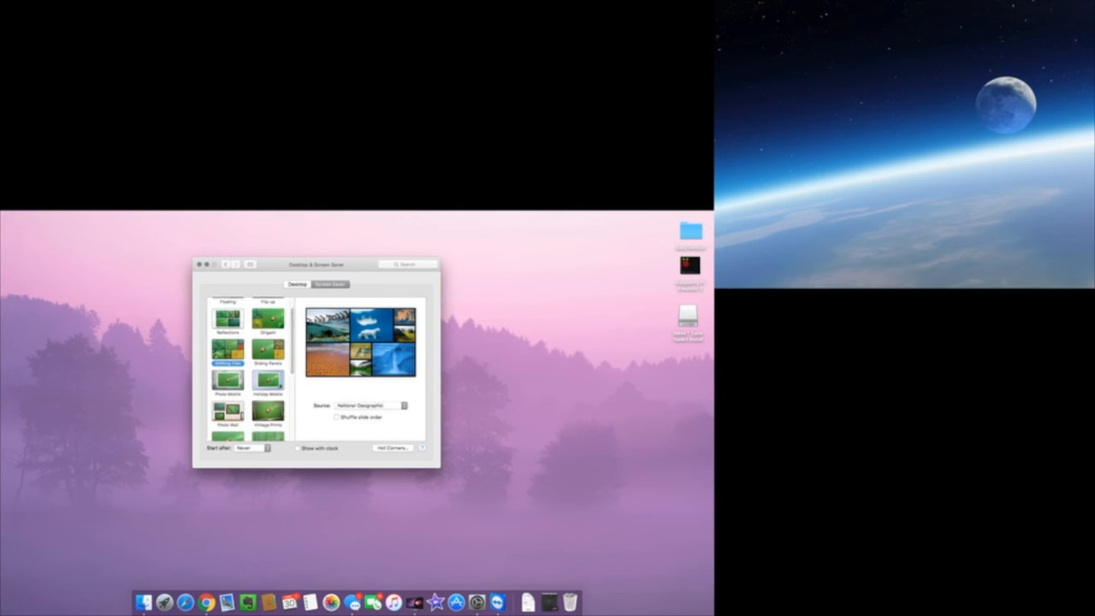
click(227, 382)
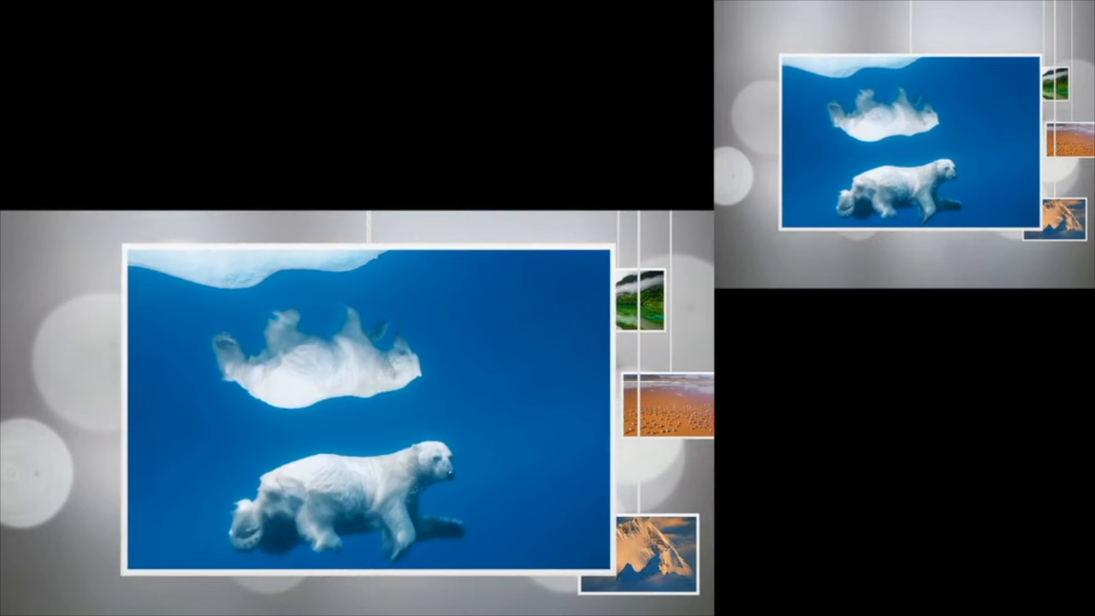
key(Escape)
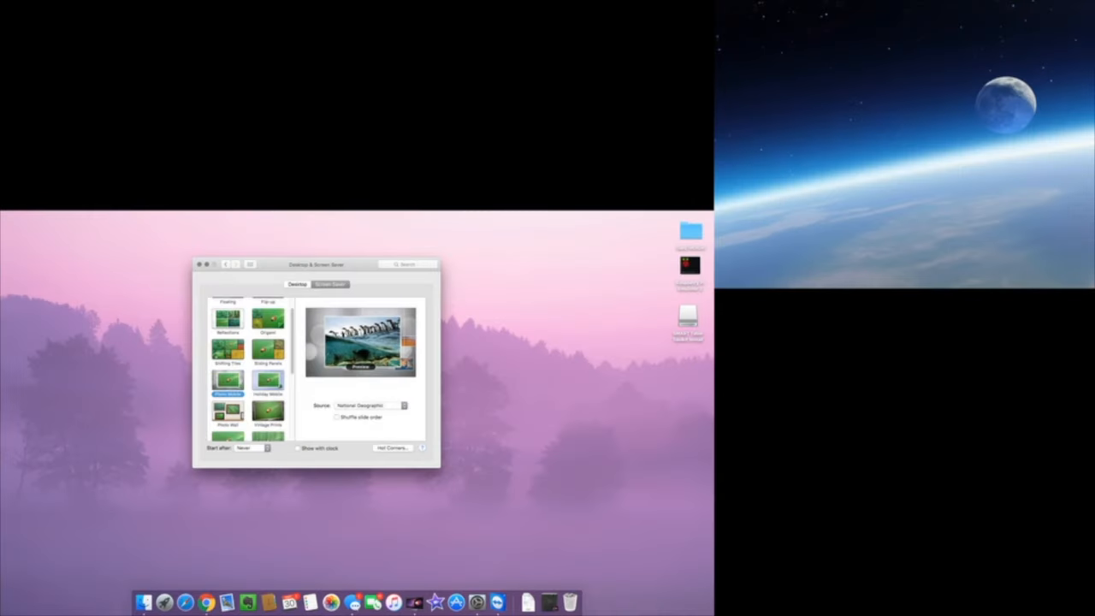
click(370, 405)
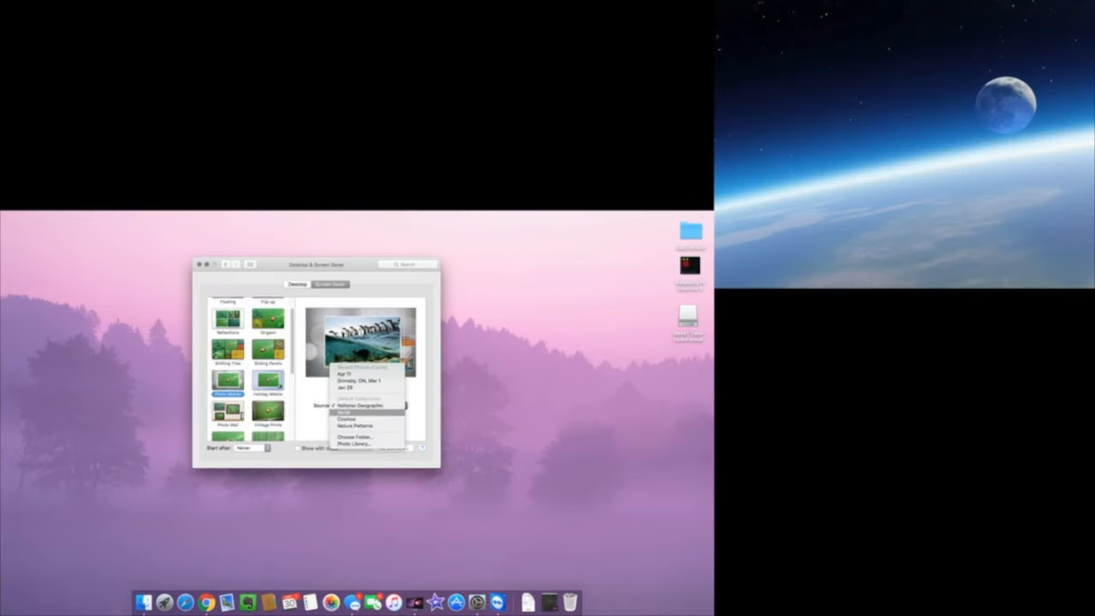
click(360, 414)
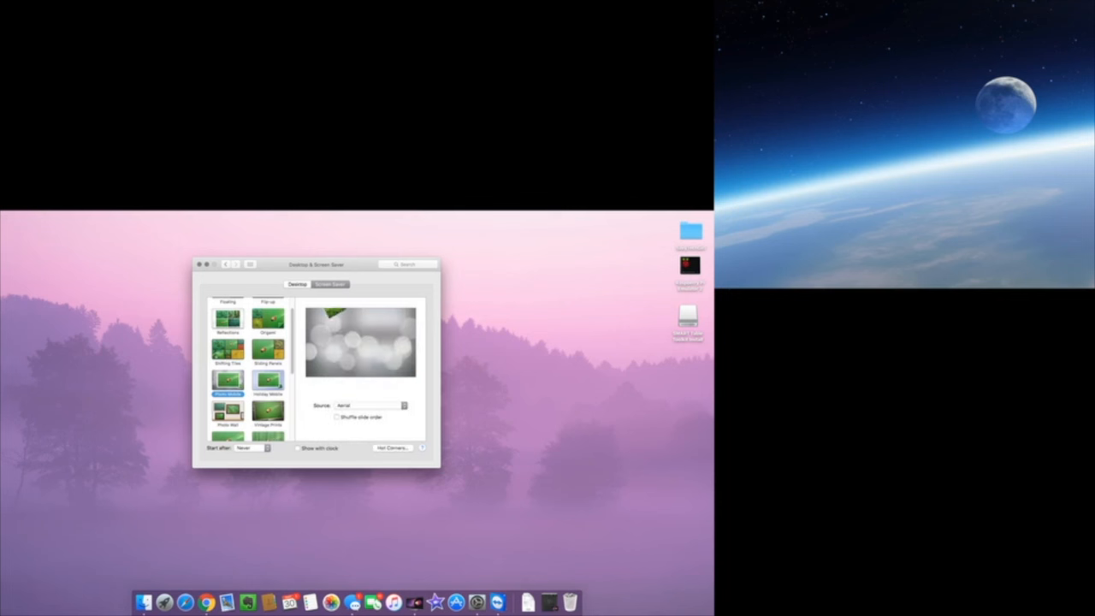
- Try the Sliding Panels screen saver, switch to Origami, and set its image source to Nature Patterns
click(267, 349)
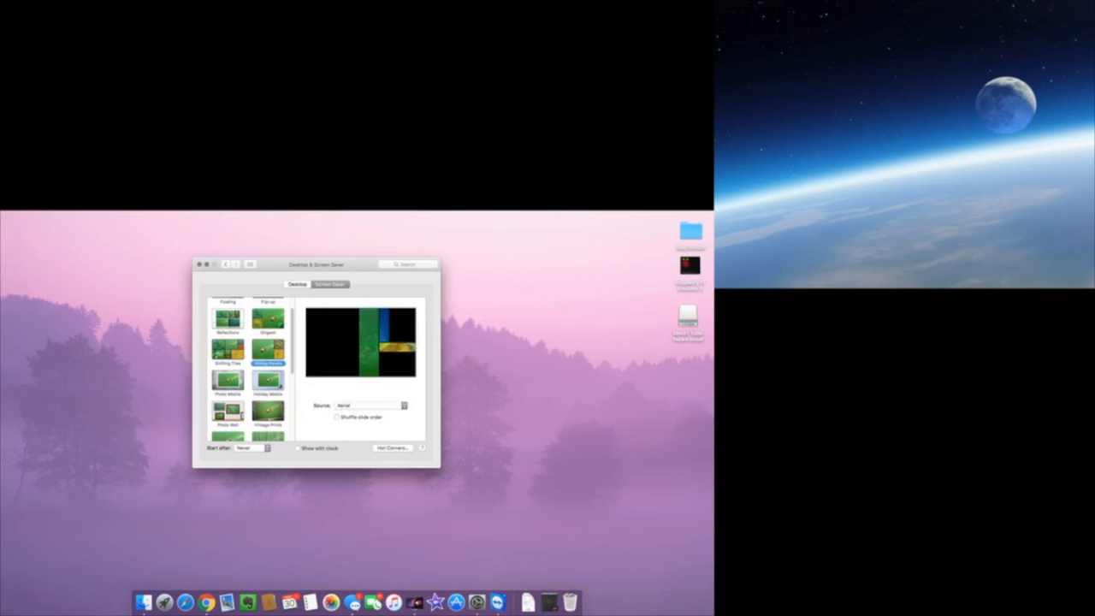
click(268, 320)
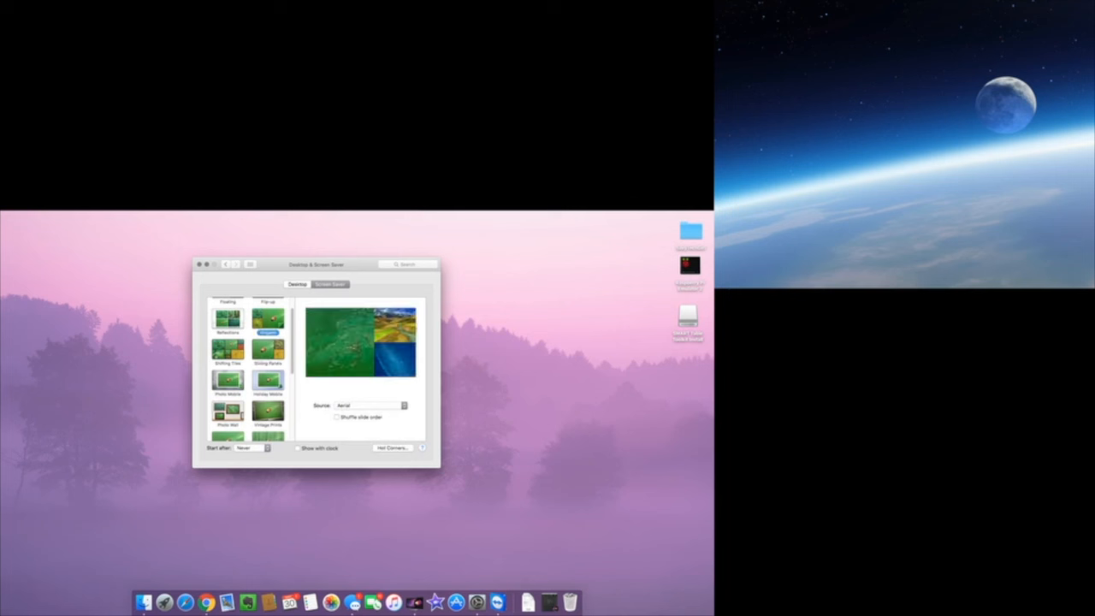
click(370, 404)
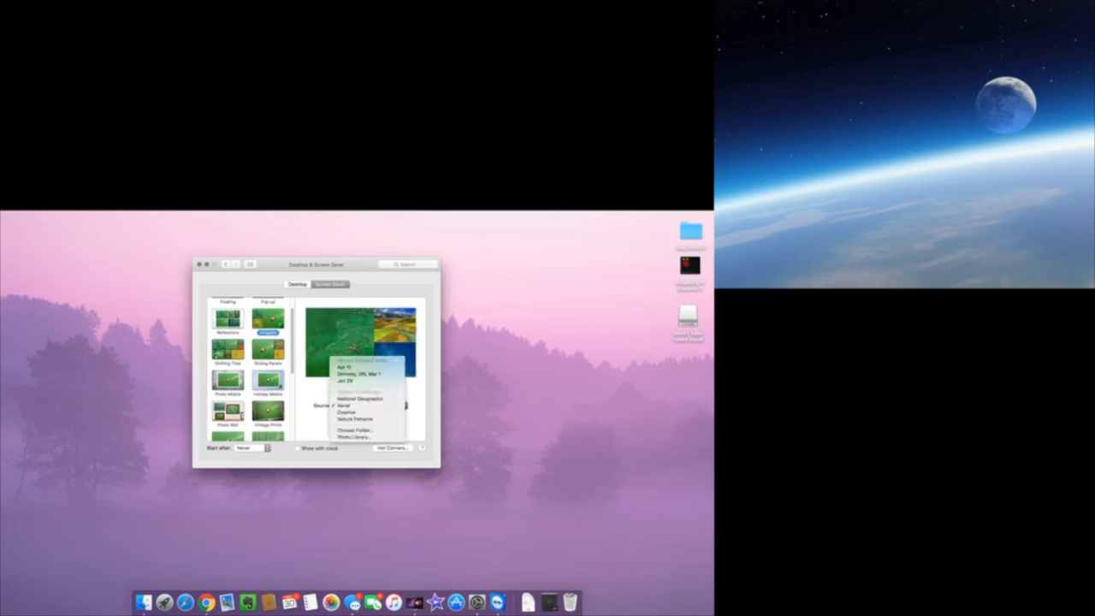
click(368, 431)
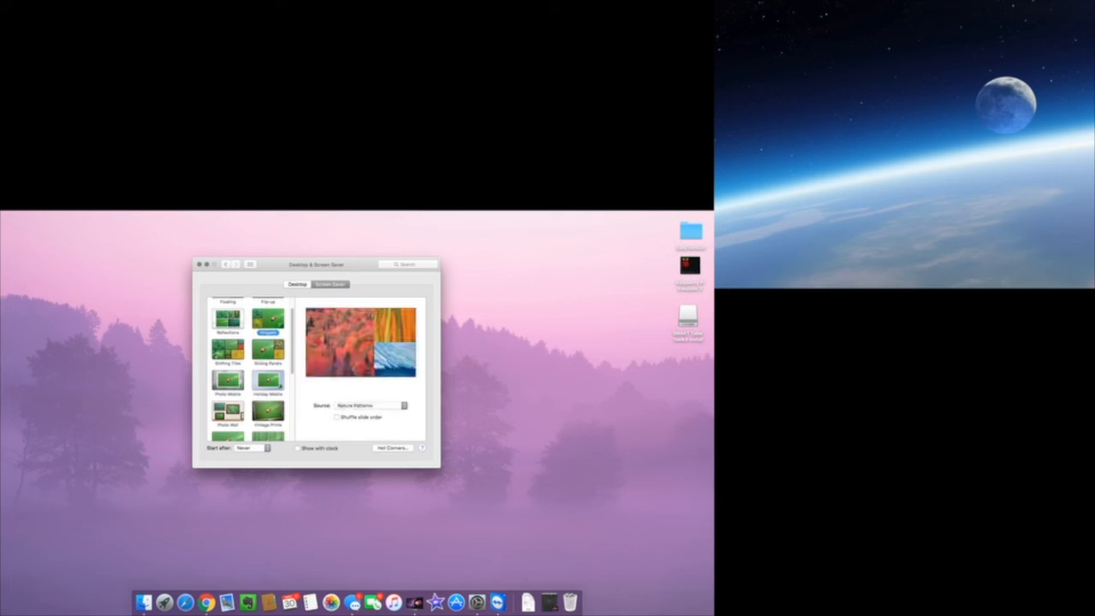
- Examine the folder chooser for the Origami image source and the screen saver's start delay choices, without changing either
click(370, 404)
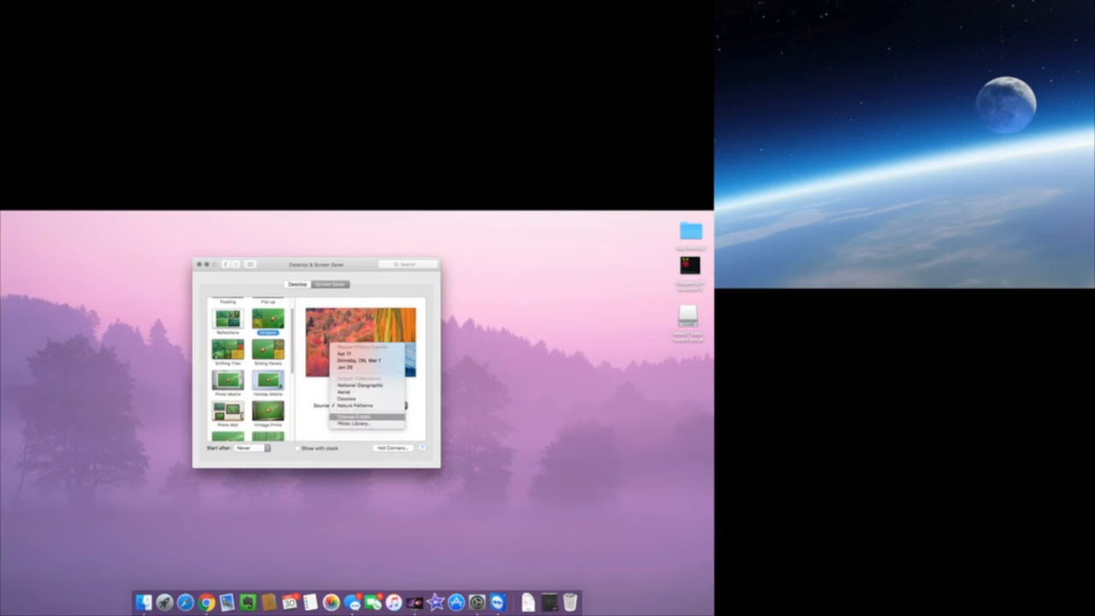
click(354, 417)
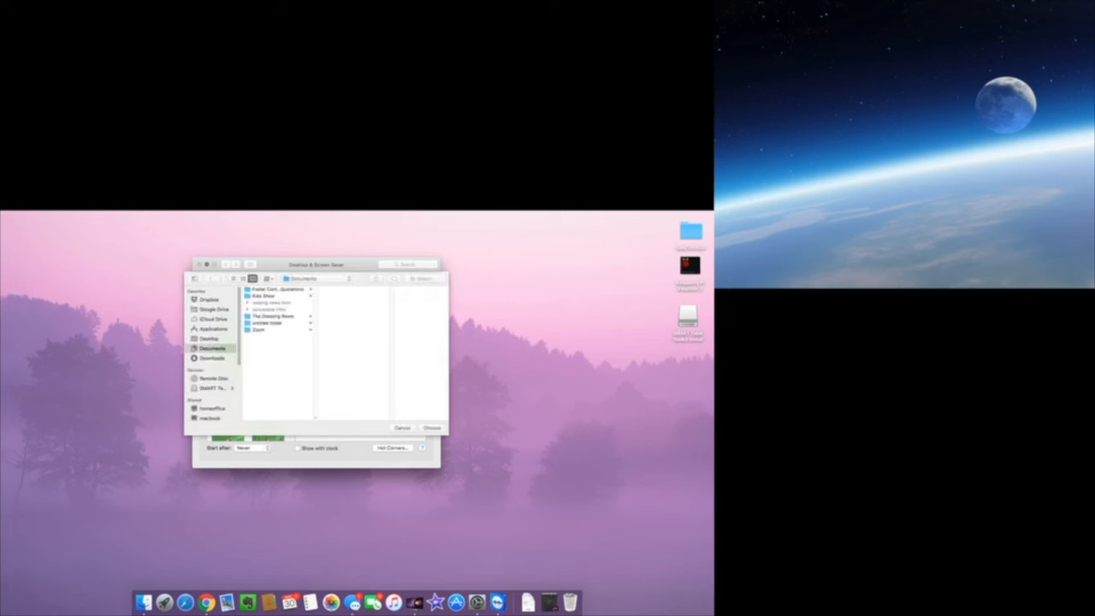
click(402, 427)
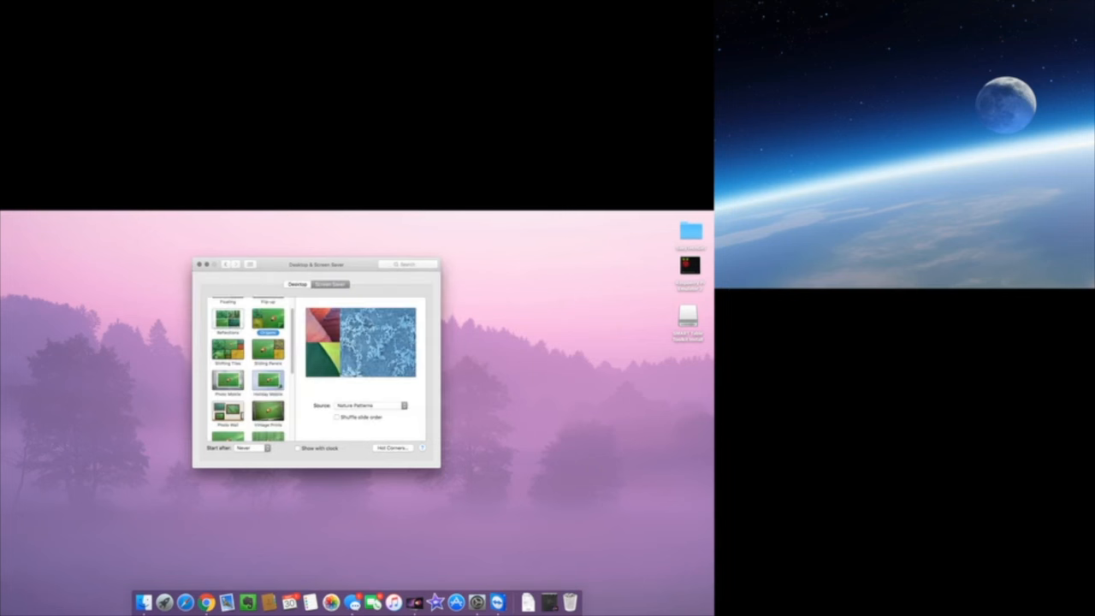
click(254, 447)
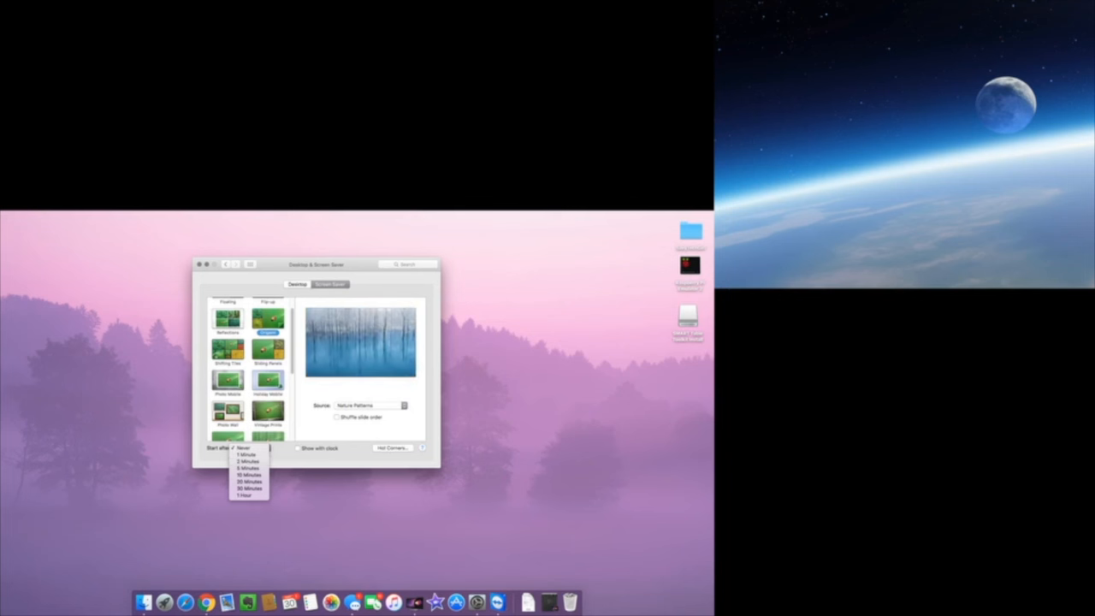
key(Escape)
- Open the Dock preferences, try the Dock on the left and right of the screen, and set it back to Bottom
click(226, 264)
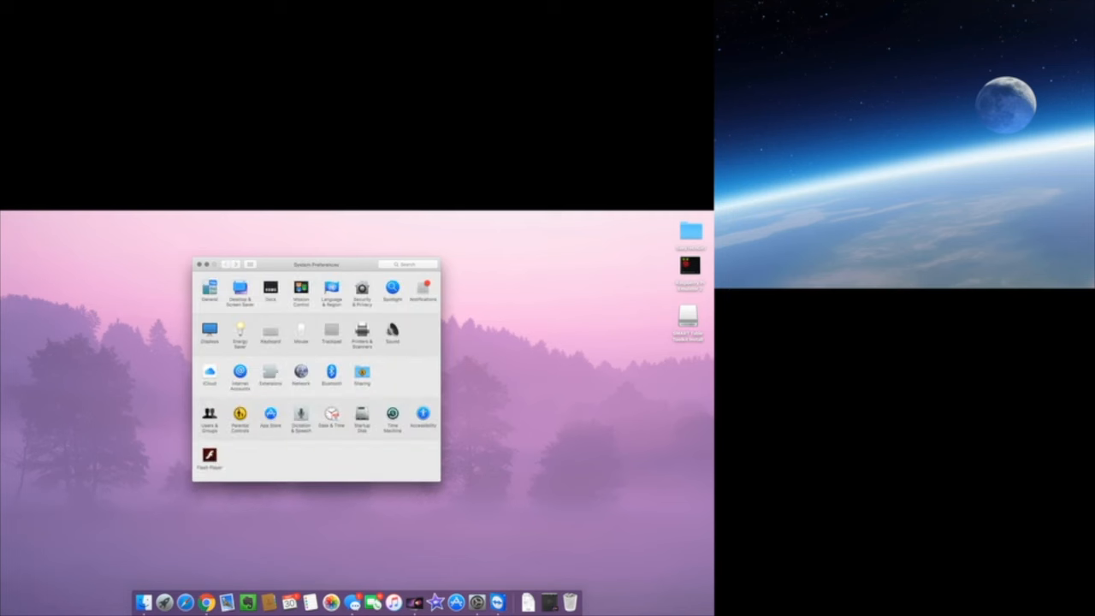
click(270, 287)
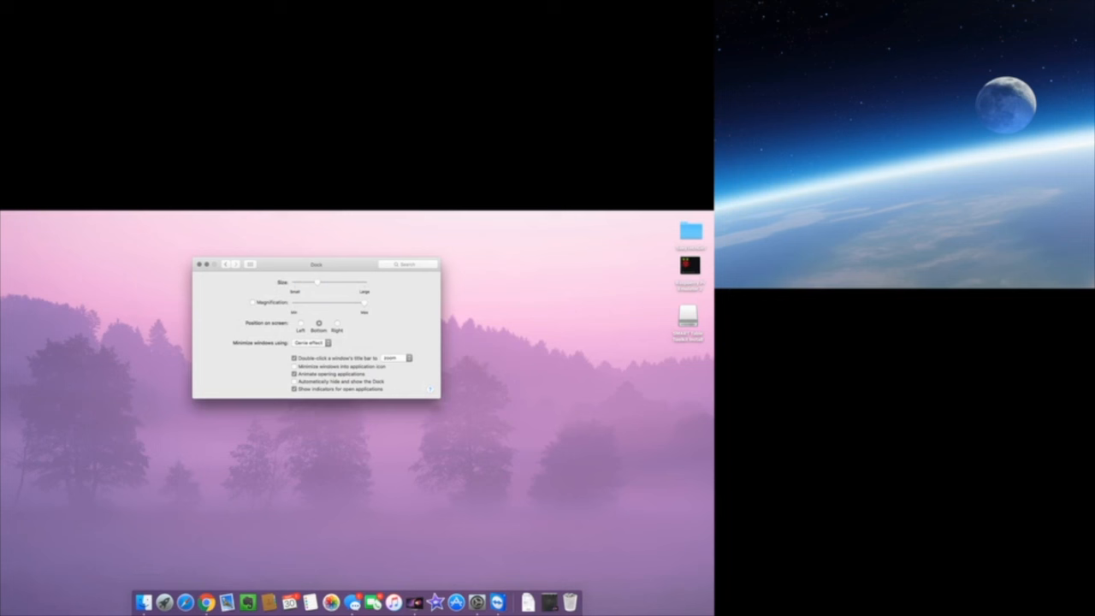
click(301, 323)
click(337, 323)
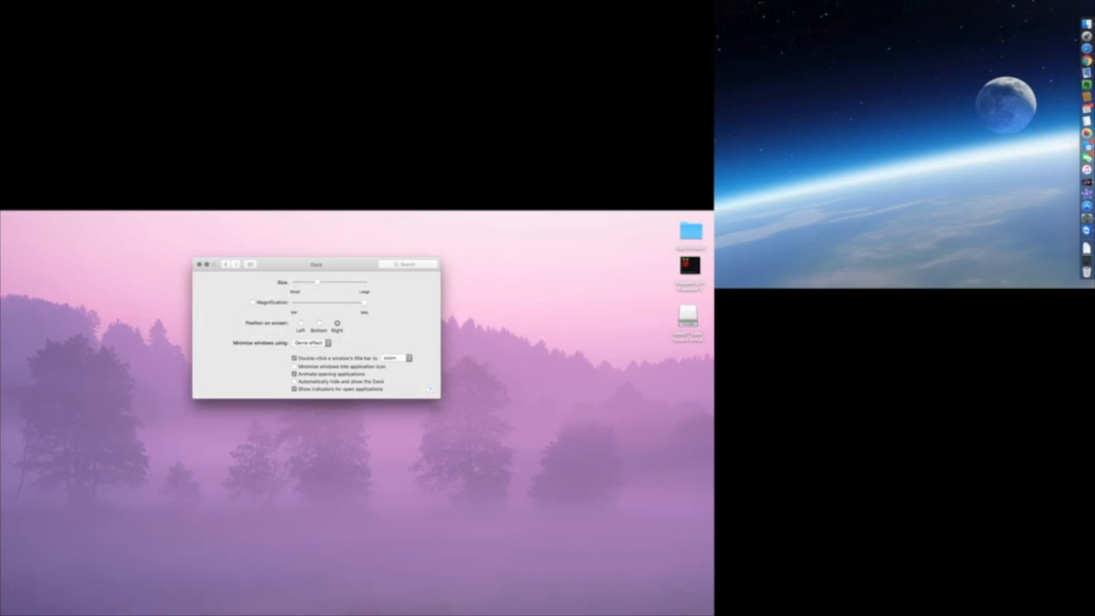
click(320, 323)
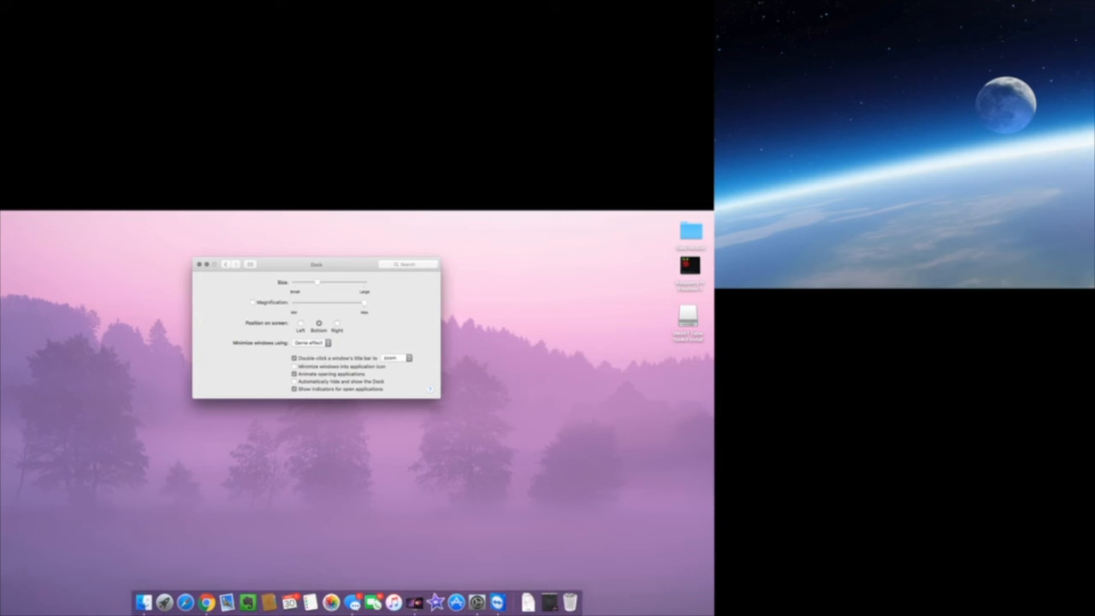
- Shrink the Dock to its smallest size, enlarge it to about a third of the range, and try magnification on and off
mouse_move(317, 282)
mouse_down()
mouse_move(360, 282)
mouse_move(296, 282)
mouse_up()
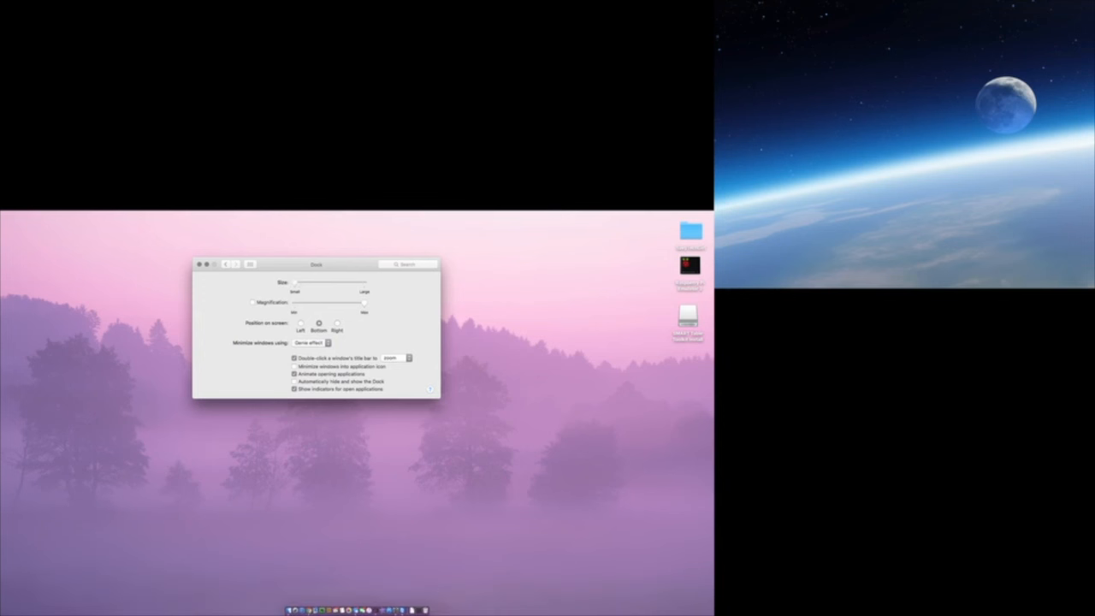
drag(295, 282, 316, 283)
click(252, 302)
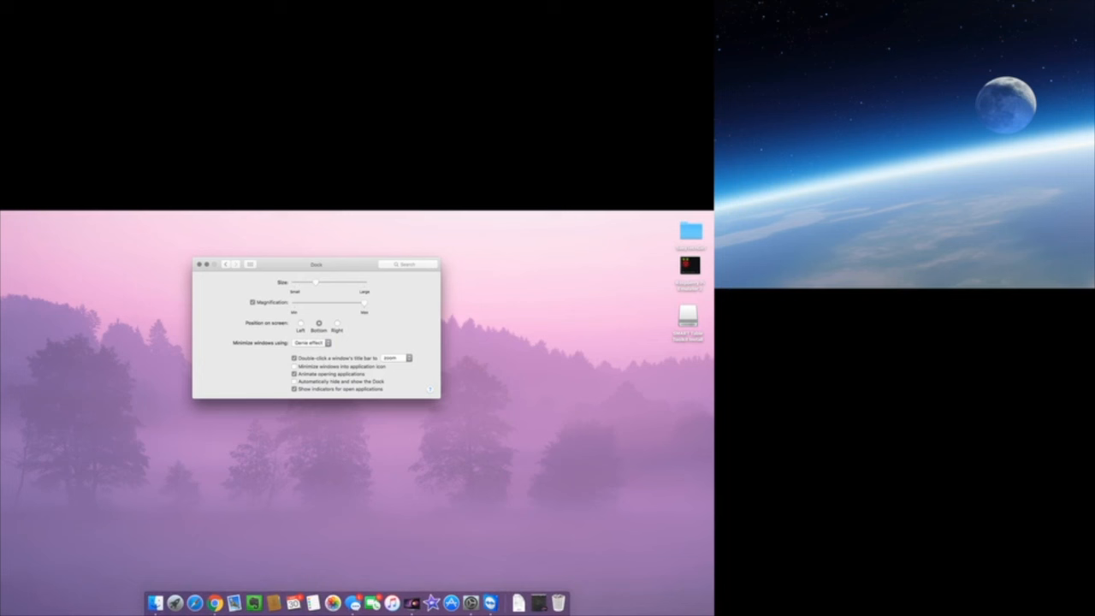
click(252, 302)
- Check the title bar double-click action, keeping zoom, and try automatically hiding the Dock before showing it permanently again
click(396, 358)
click(391, 357)
key(alt+super+d)
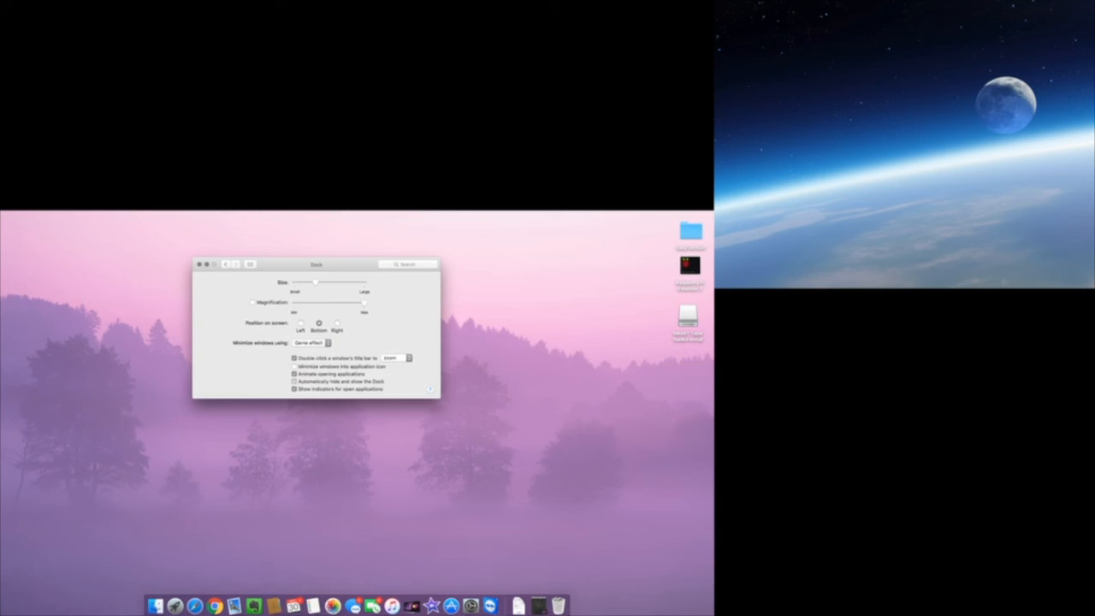
mouse_move(353, 603)
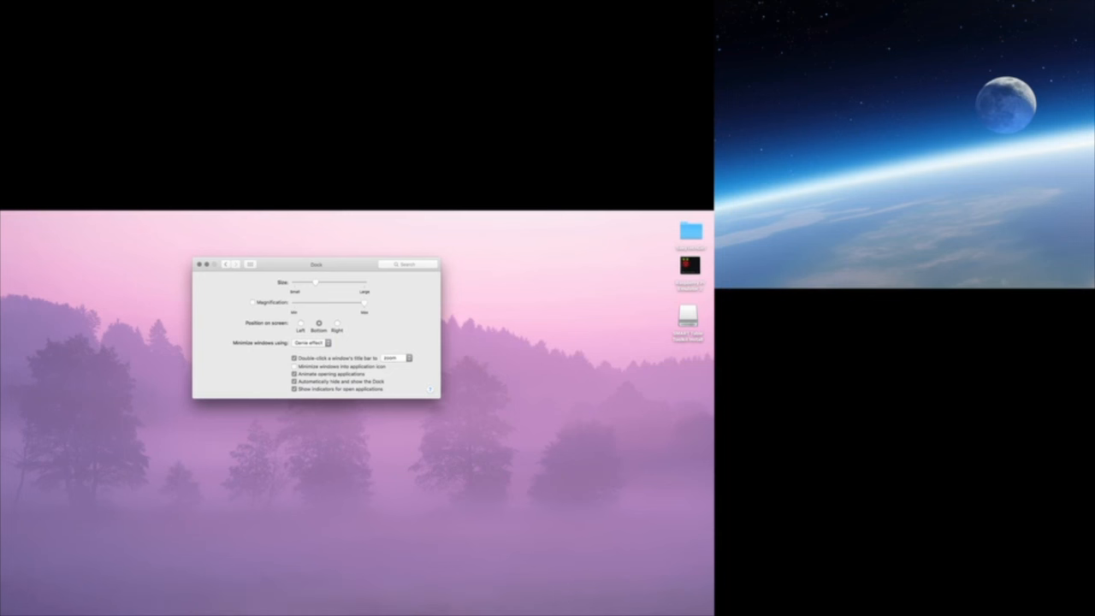
key(alt+super+d)
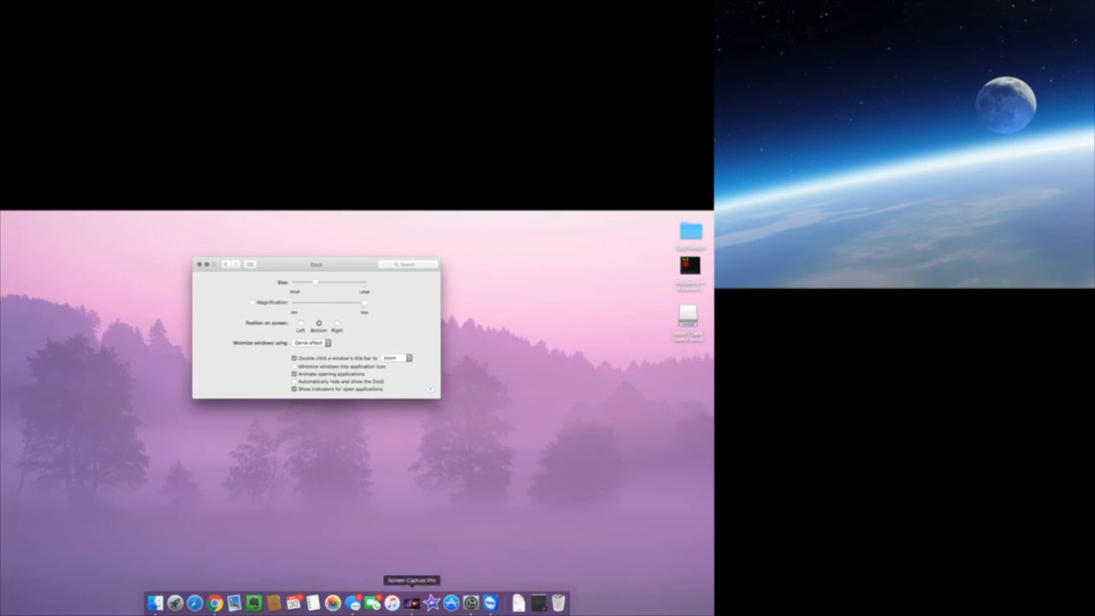
- Try hiding the indicators for open applications, cycle through the running apps in the application switcher, and turn the indicators back on
click(294, 390)
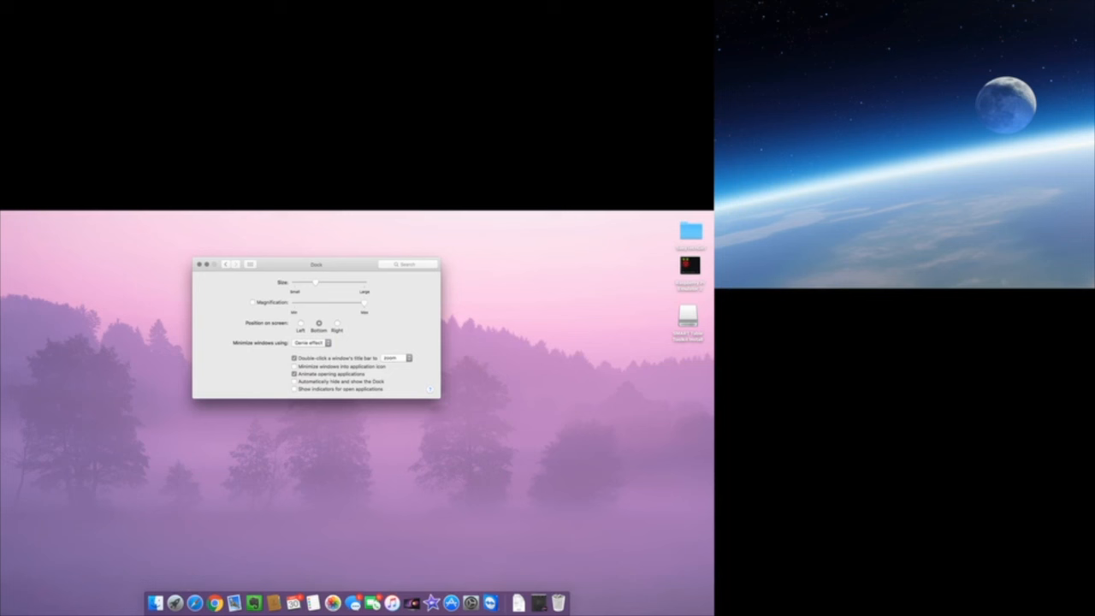
key(super+Tab)
key(super+Tab)
key(super+Tab)
key(super+Tab)
key(super+Tab)
key(super+Tab)
key(super+Tab)
key(super+Tab)
key(super+Tab)
key(super+Tab)
key(super+Tab)
key(super+Tab)
key(super+Tab)
key(super+Tab)
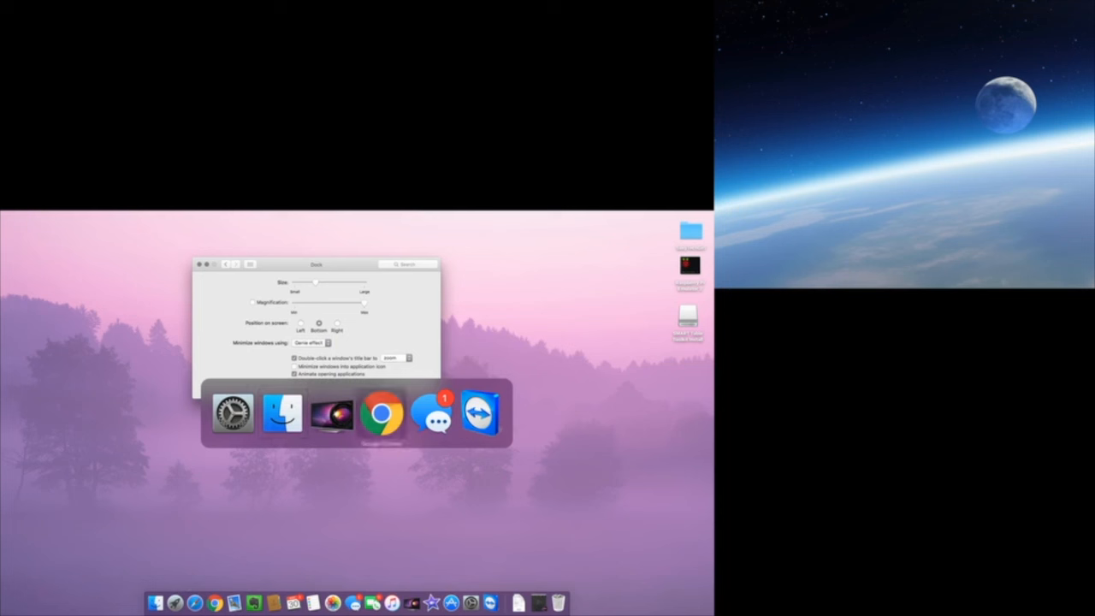
key(super+Tab)
key(super+Tab)
key(super+Tab)
key(super+Tab)
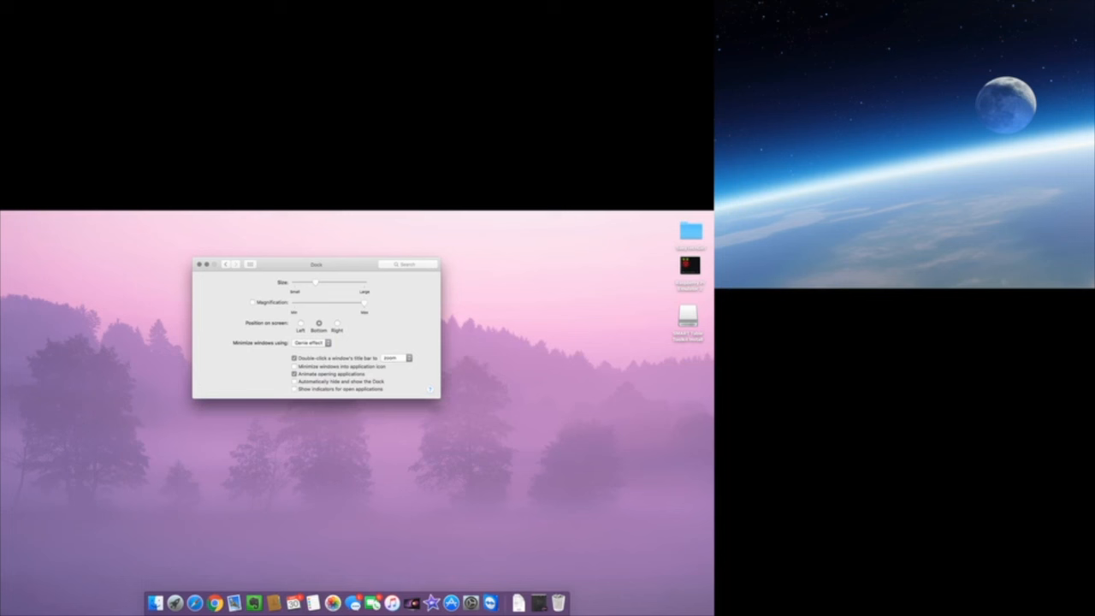
click(294, 390)
- Open the Mission Control preferences and move the window closer to the middle of the main desktop
click(225, 263)
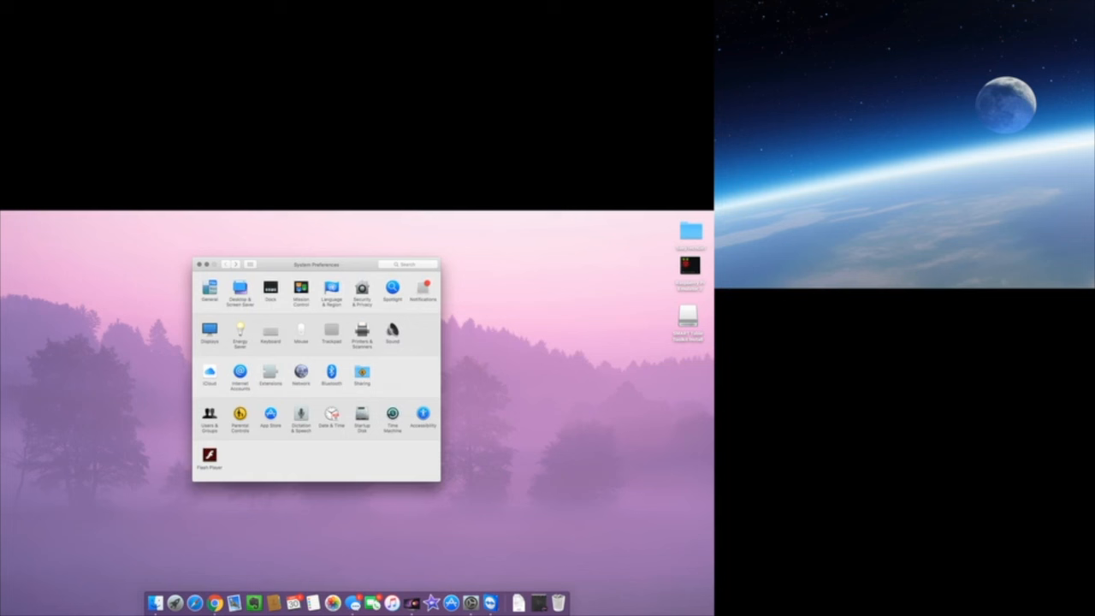
click(301, 288)
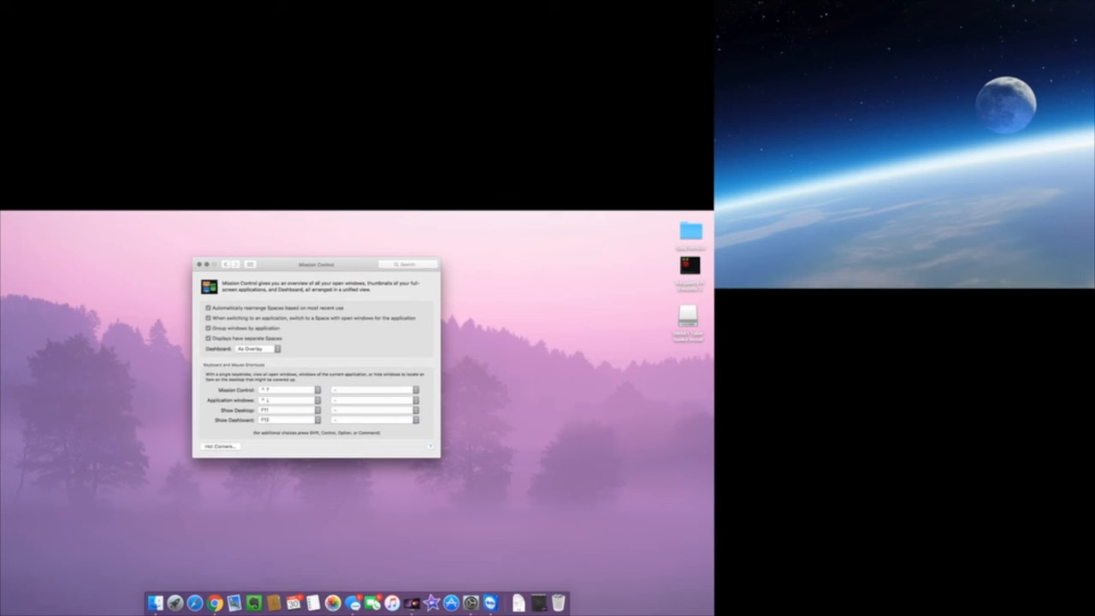
drag(315, 264, 387, 259)
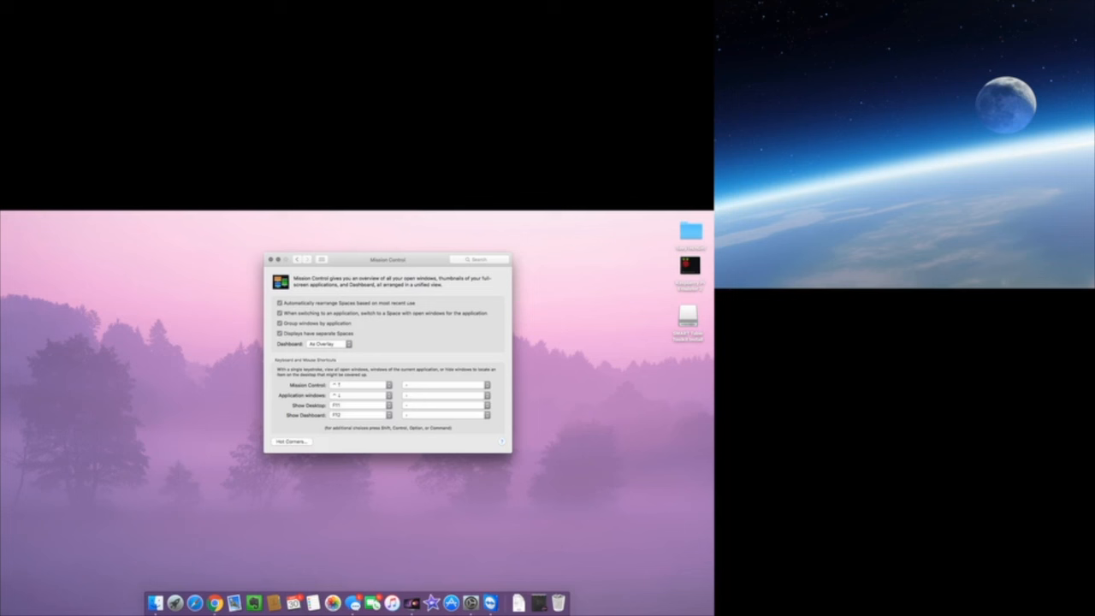
- Try the Dashboard setting As Space, return it to As Overlay, and examine the shortcut choices for Mission Control
click(329, 343)
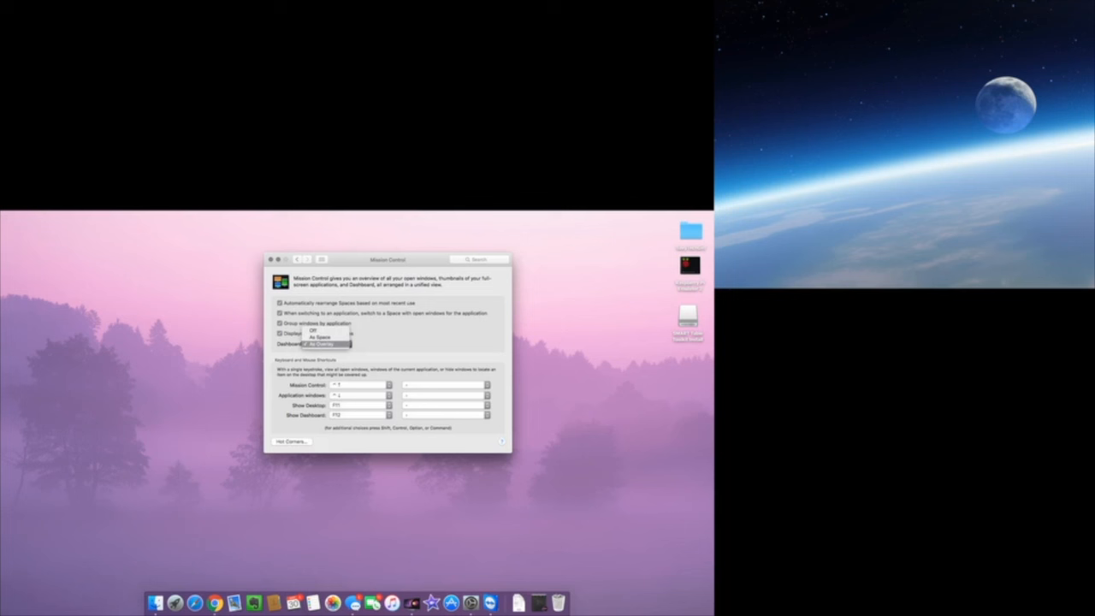
click(325, 337)
click(327, 344)
click(326, 337)
click(329, 343)
click(326, 363)
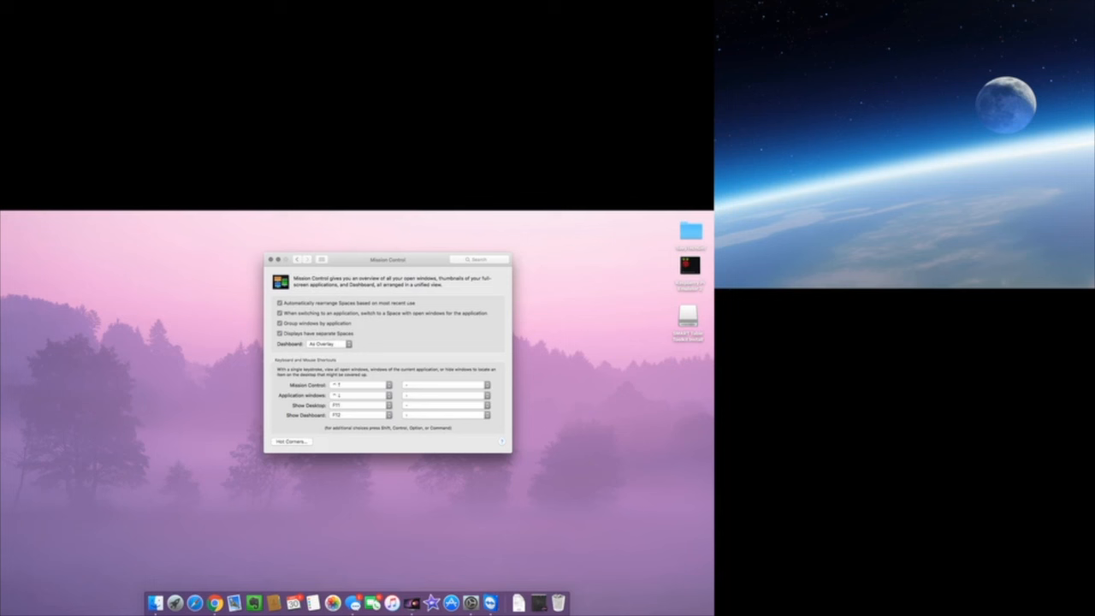
click(360, 385)
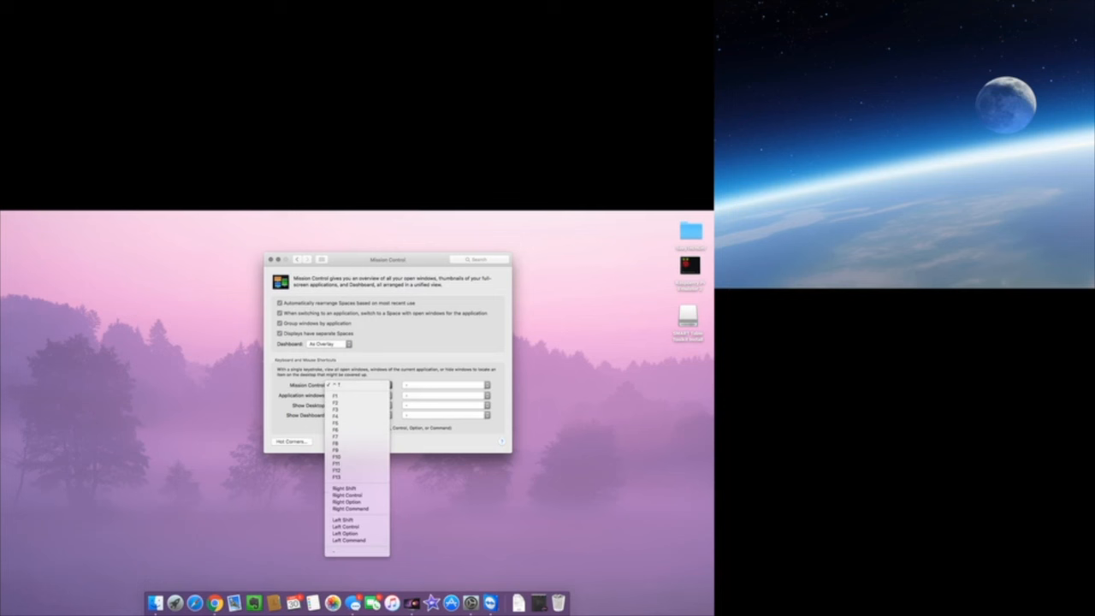
key(Escape)
- Open the Language & Region preferences and examine the preferred languages available to add, without adding one
click(297, 259)
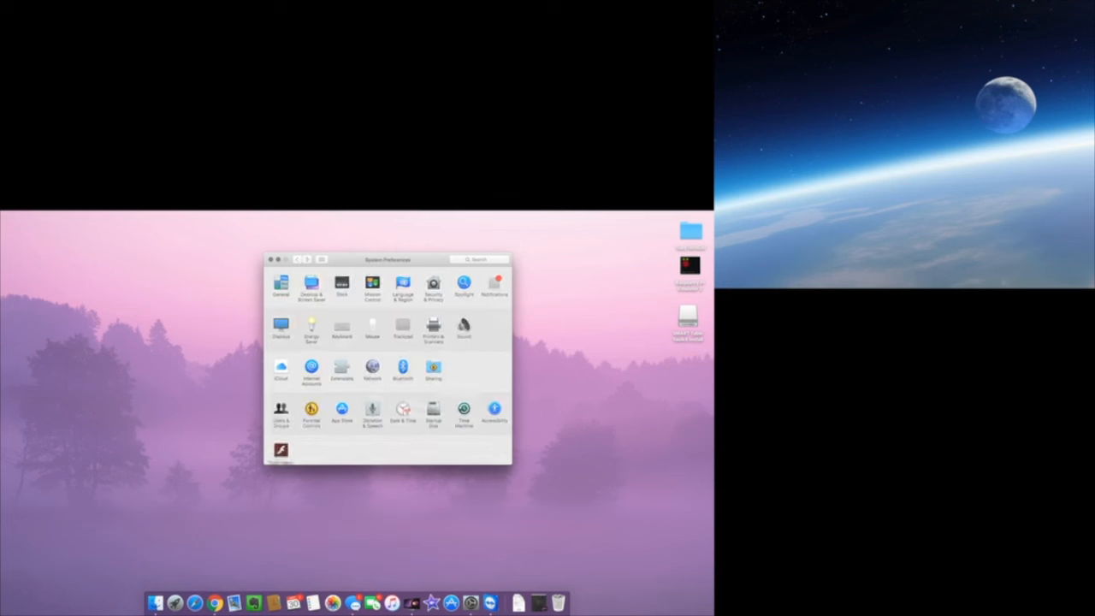
click(403, 283)
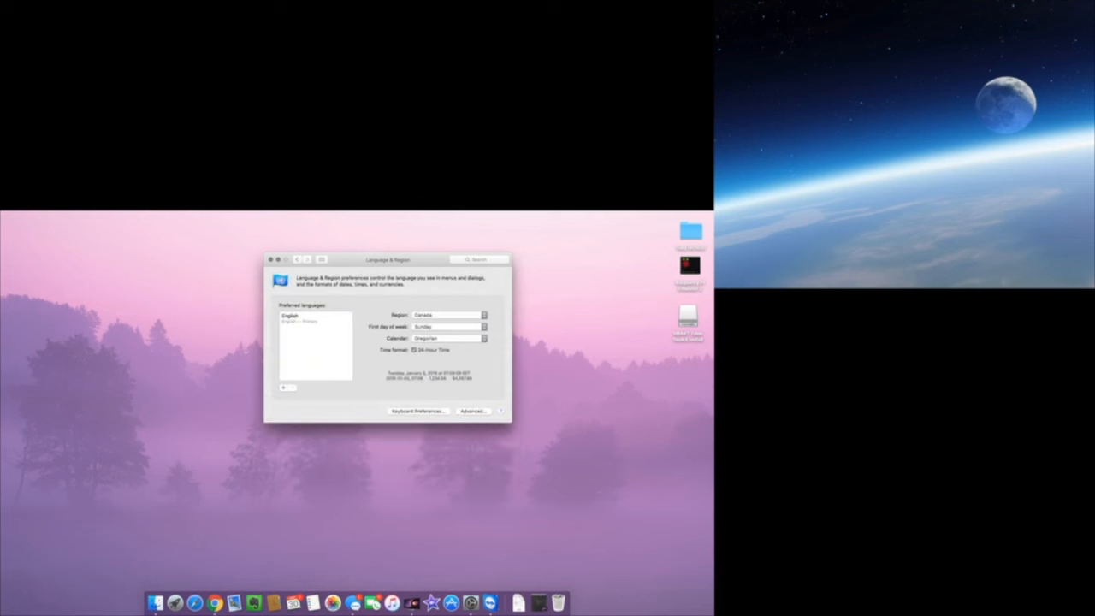
click(284, 387)
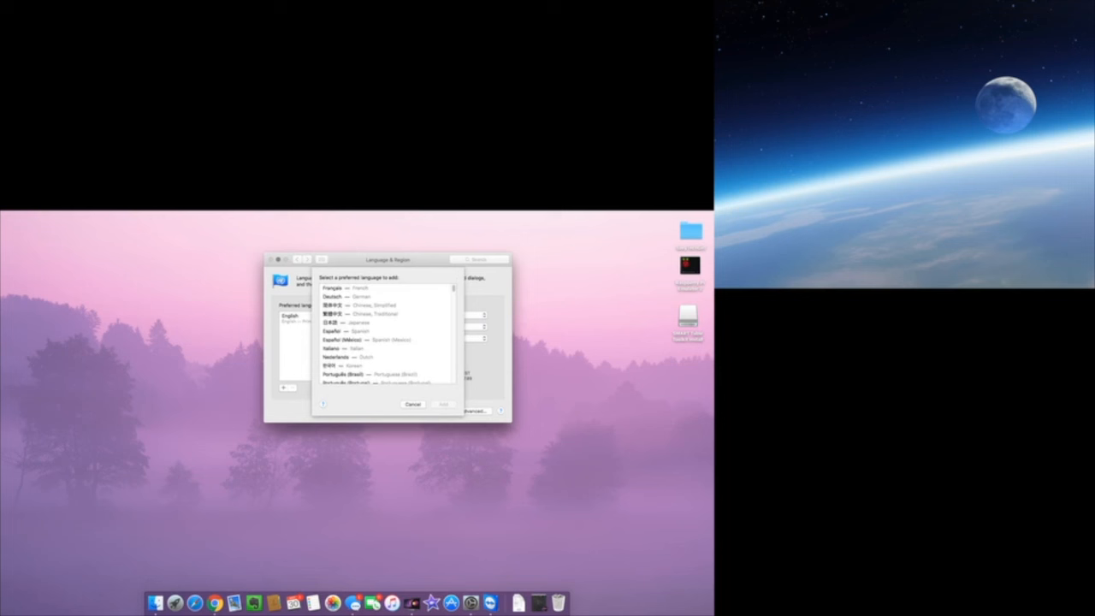
drag(453, 288, 453, 351)
click(414, 404)
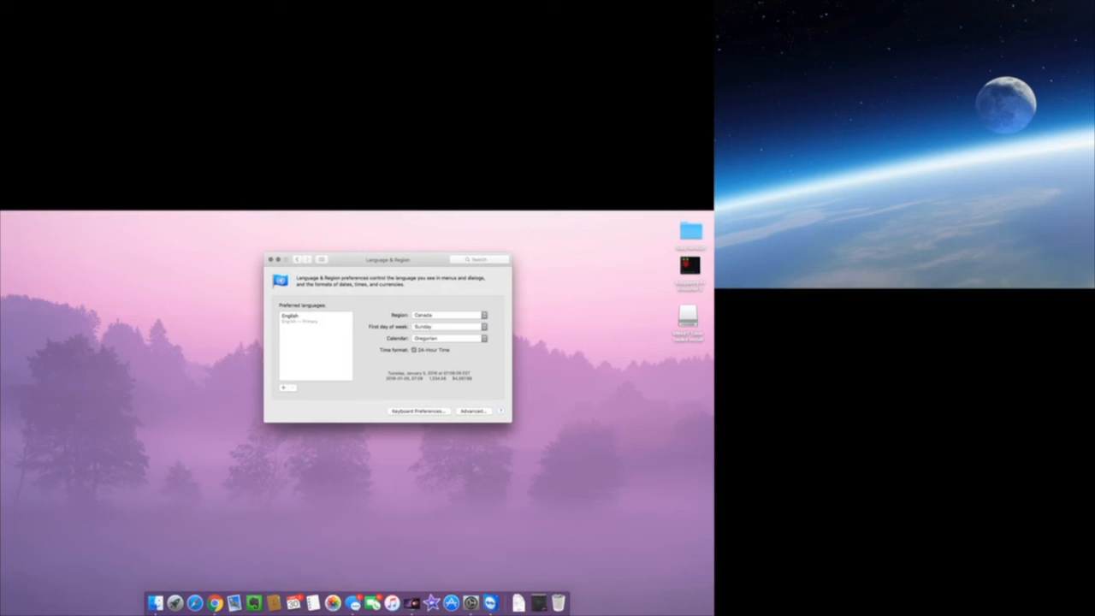
- Examine the calendar choices, keeping Gregorian, and try switching 24-Hour Time off and on again
click(450, 339)
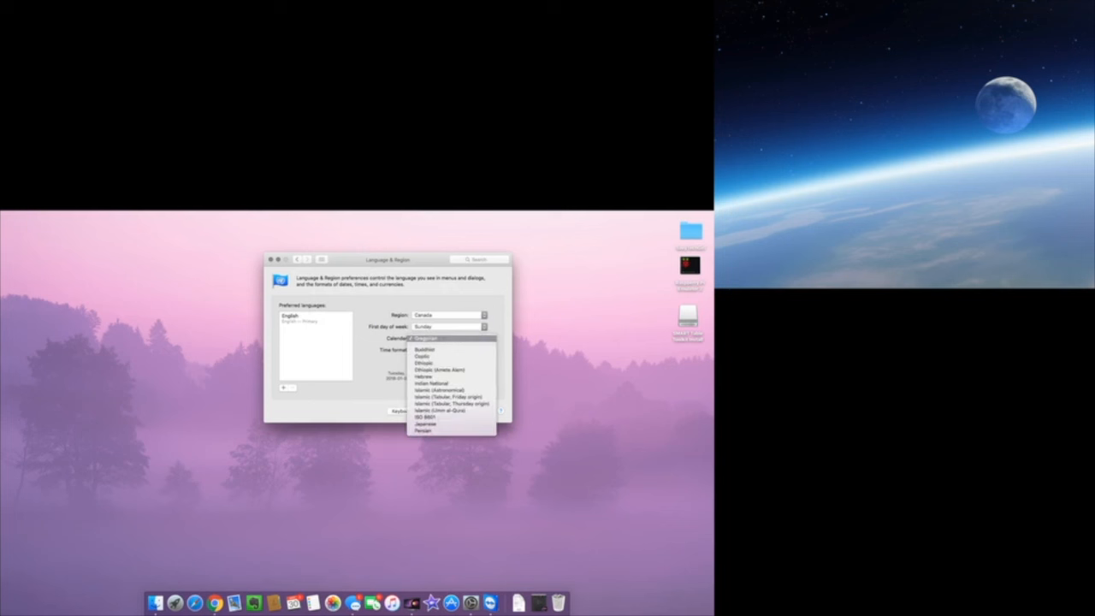
click(450, 339)
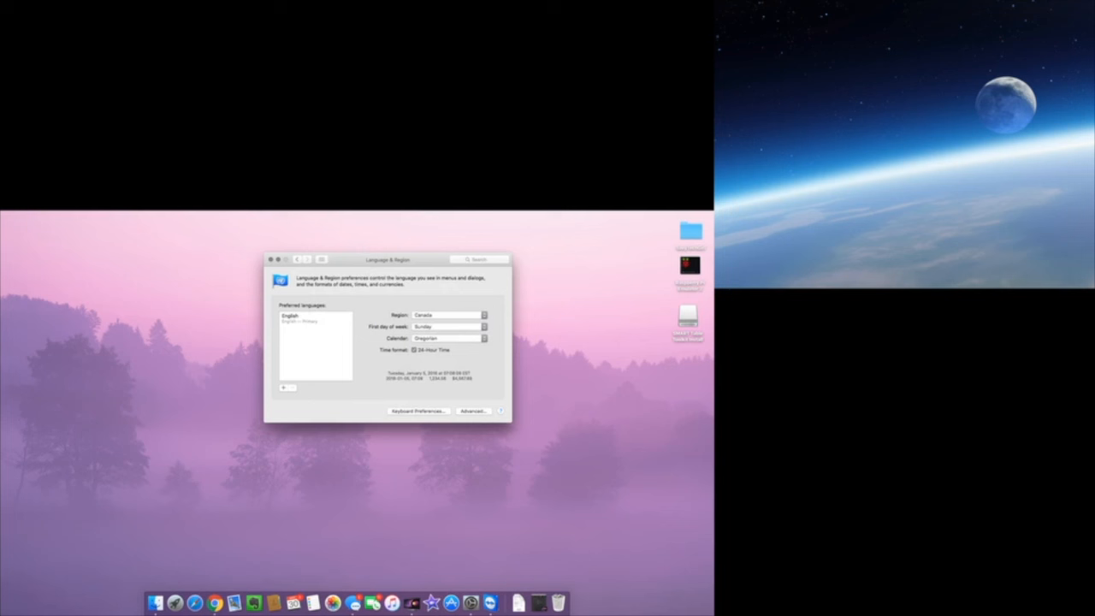
click(414, 350)
click(414, 350)
- Open the keyboard input sources from Language & Region and compare the Canadian English and U.S. layouts
click(418, 410)
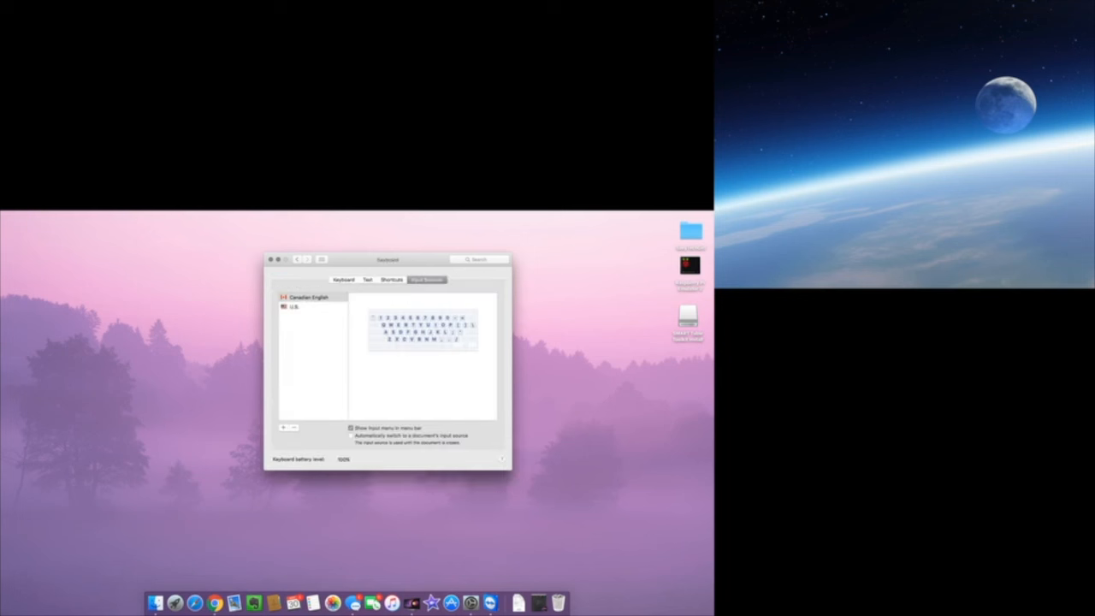
click(294, 307)
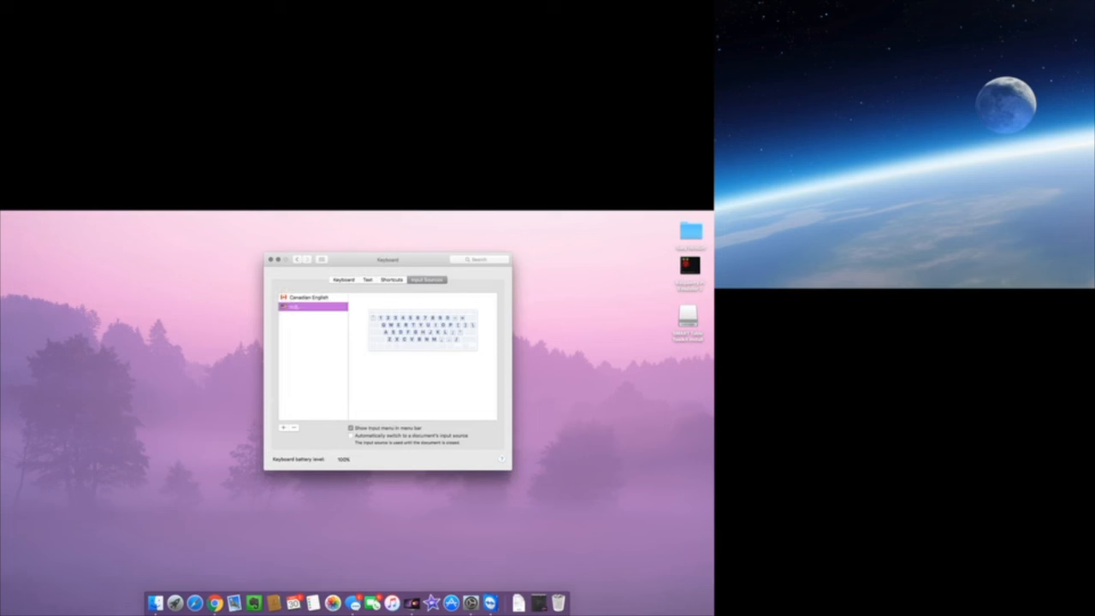
click(308, 298)
click(294, 307)
- Examine the input sources available to add, including Australian, British – PC and U.S. International – PC, without adding one, and reselect Canadian English
click(284, 427)
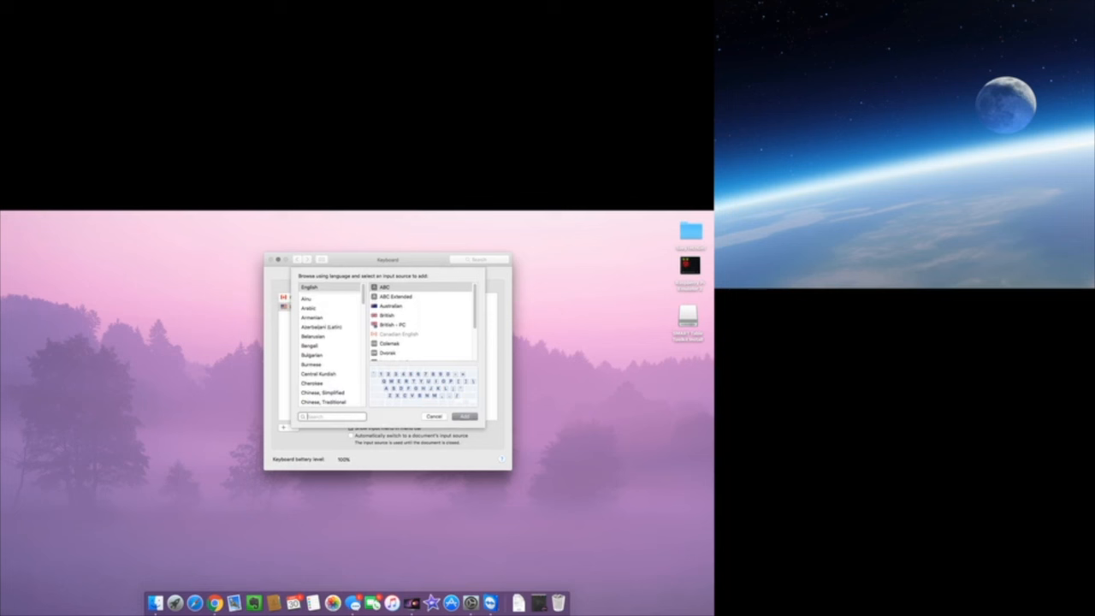
click(391, 306)
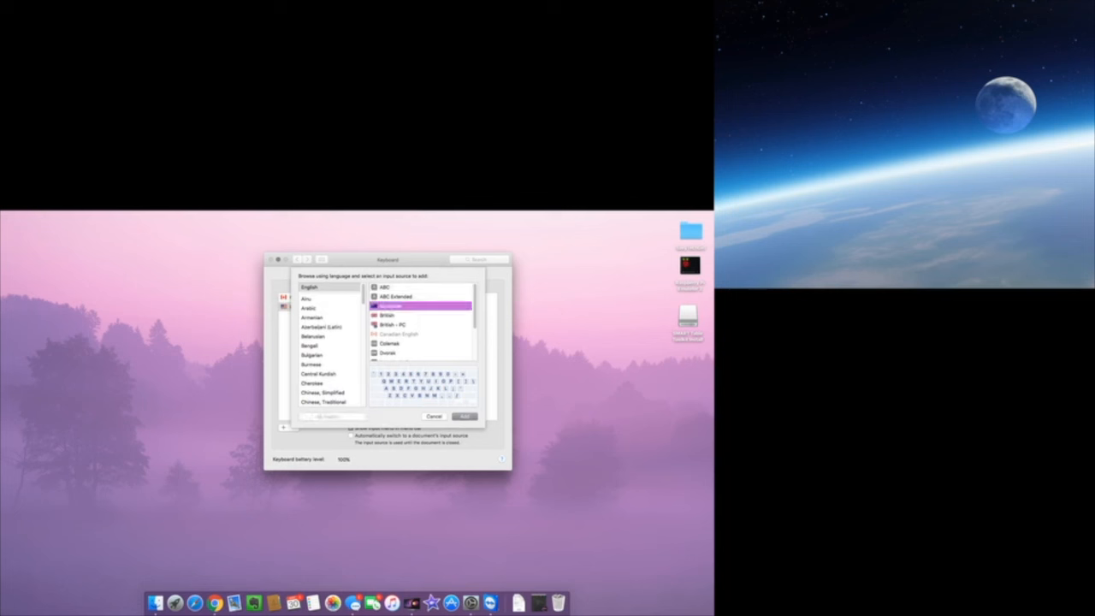
click(392, 325)
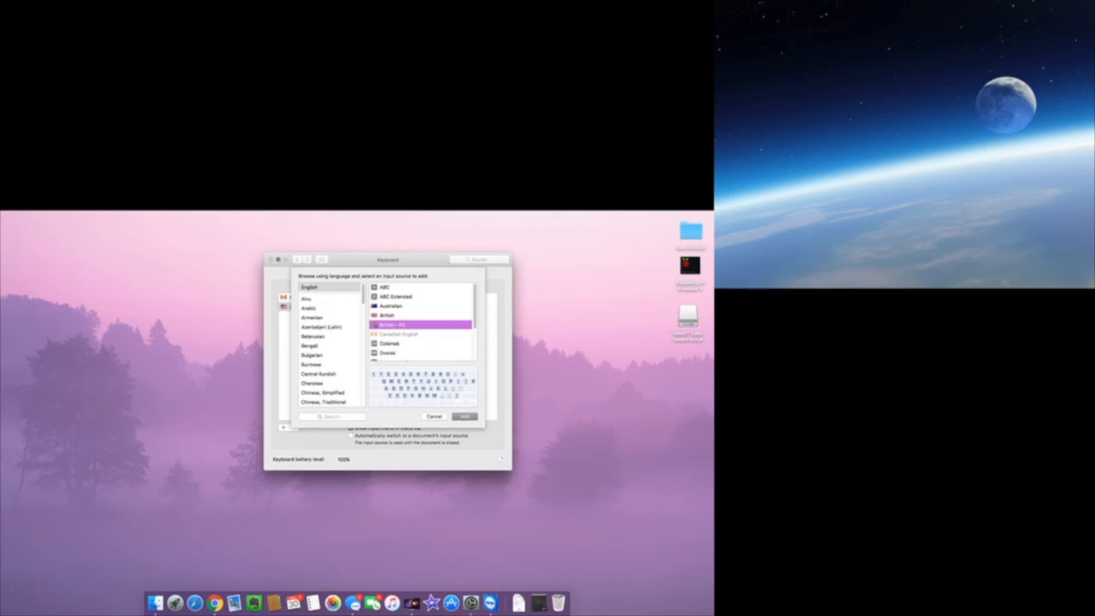
scroll(423, 321, down, 3)
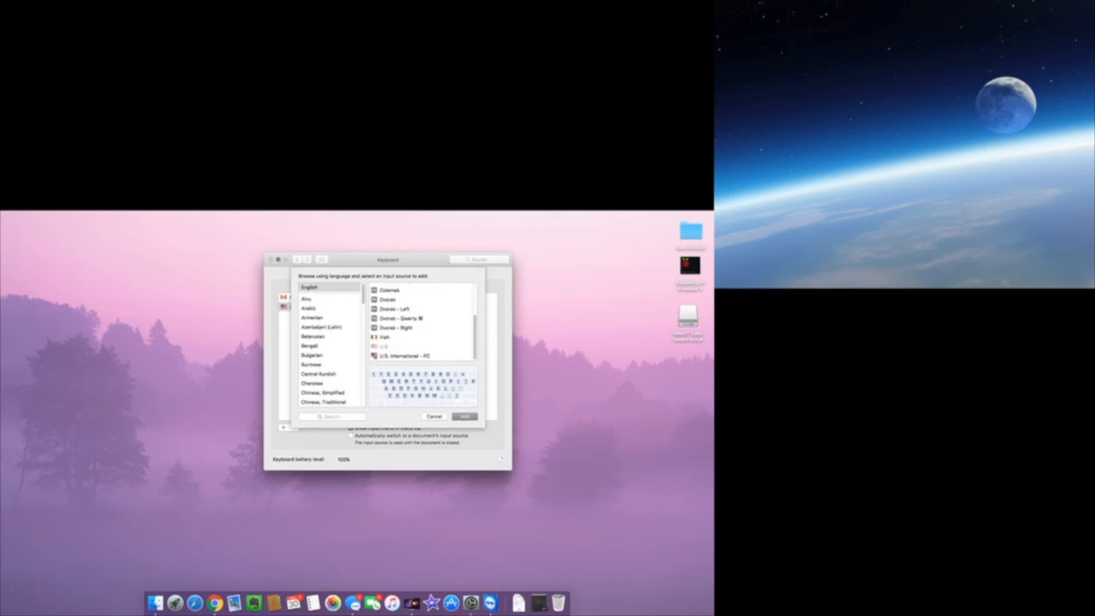
click(402, 337)
click(405, 356)
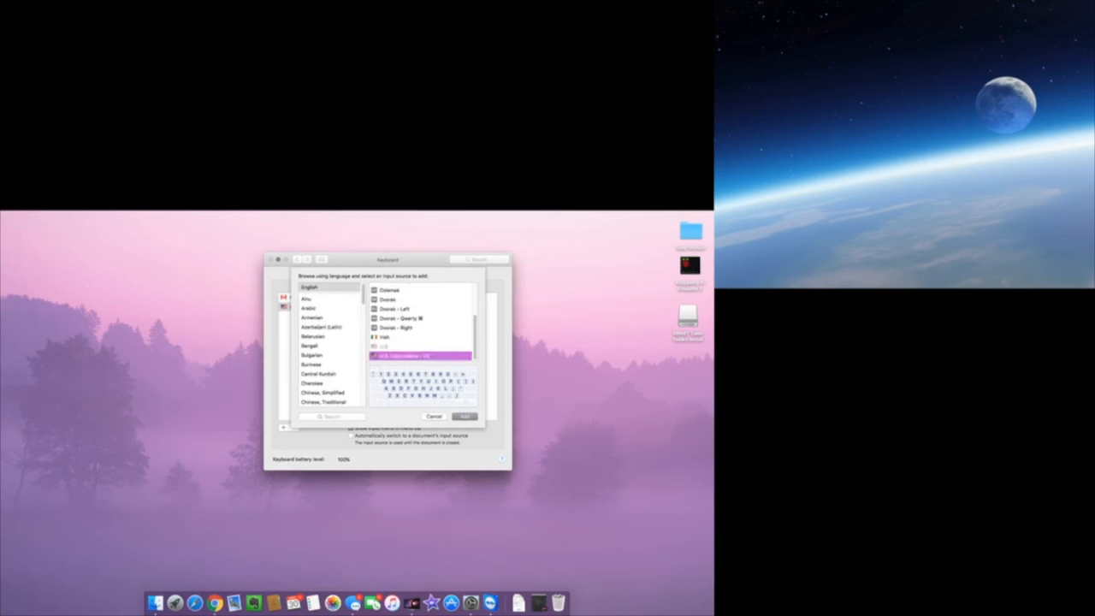
scroll(422, 333, up, 3)
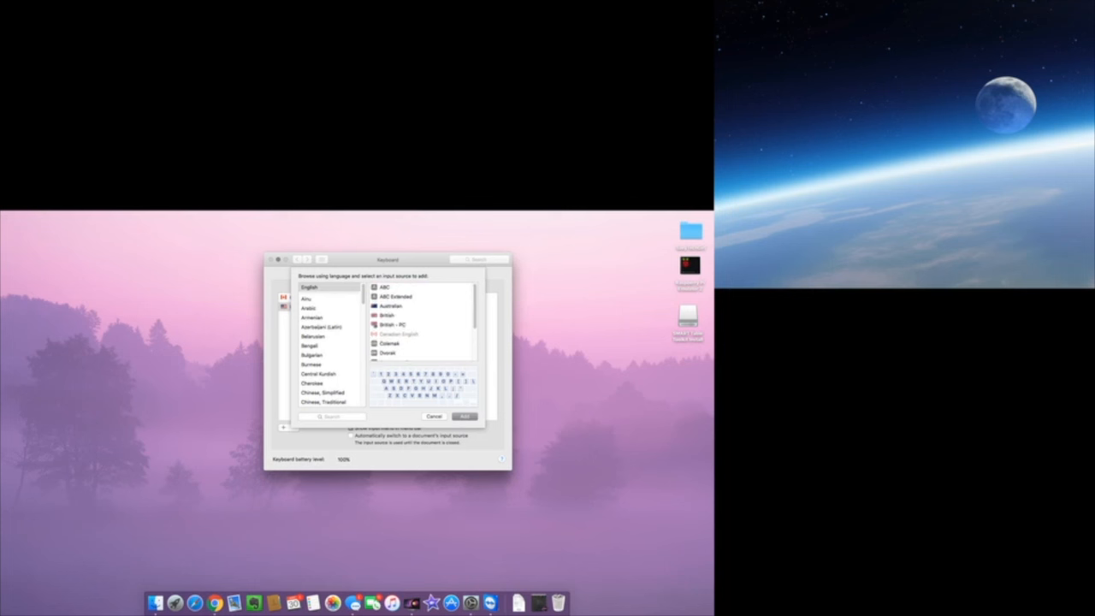
scroll(332, 346, down, 10)
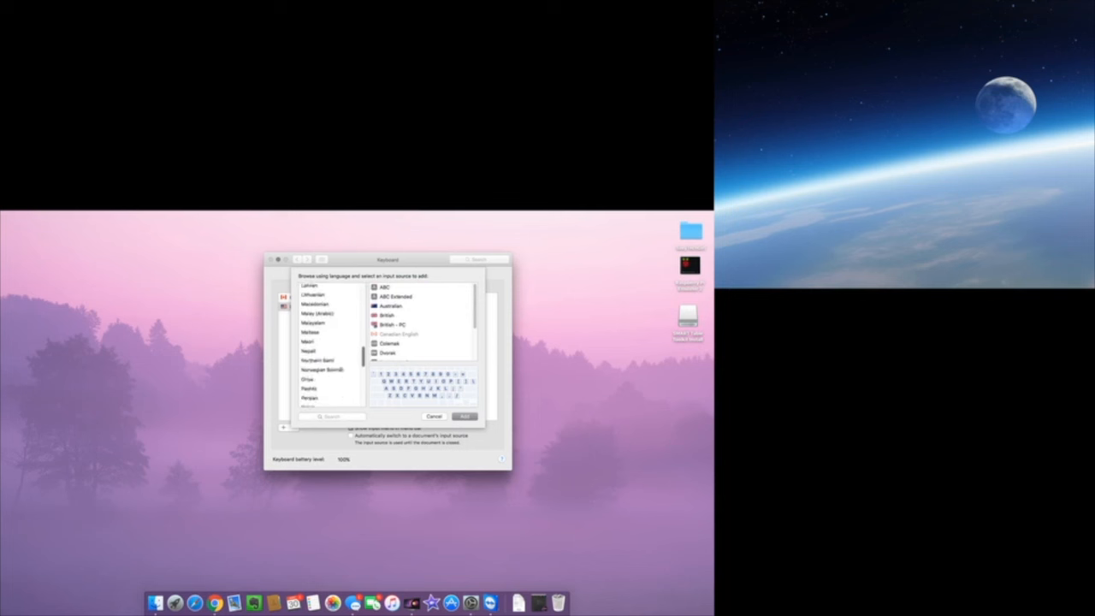
click(433, 416)
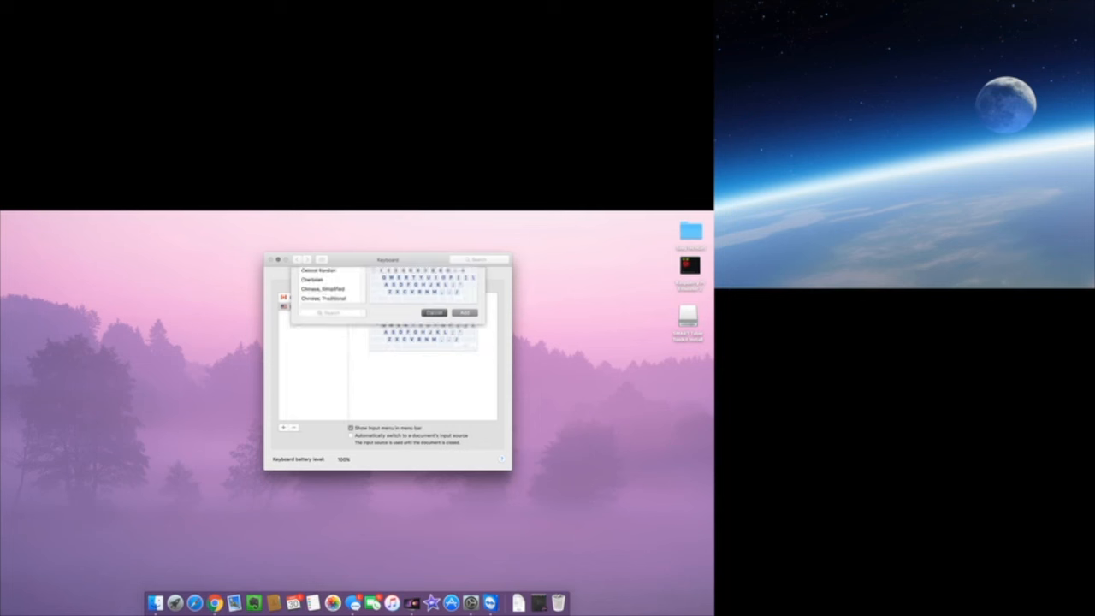
click(310, 297)
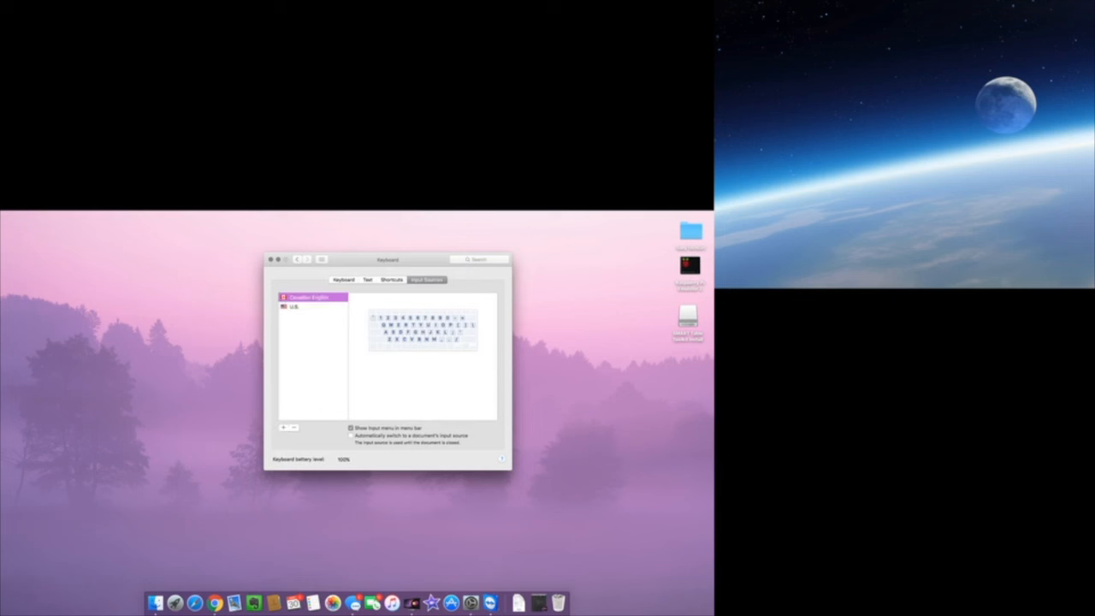
- Open the Screen Shots keyboard shortcuts and select the one for saving a picture of a selected area as a file
click(391, 279)
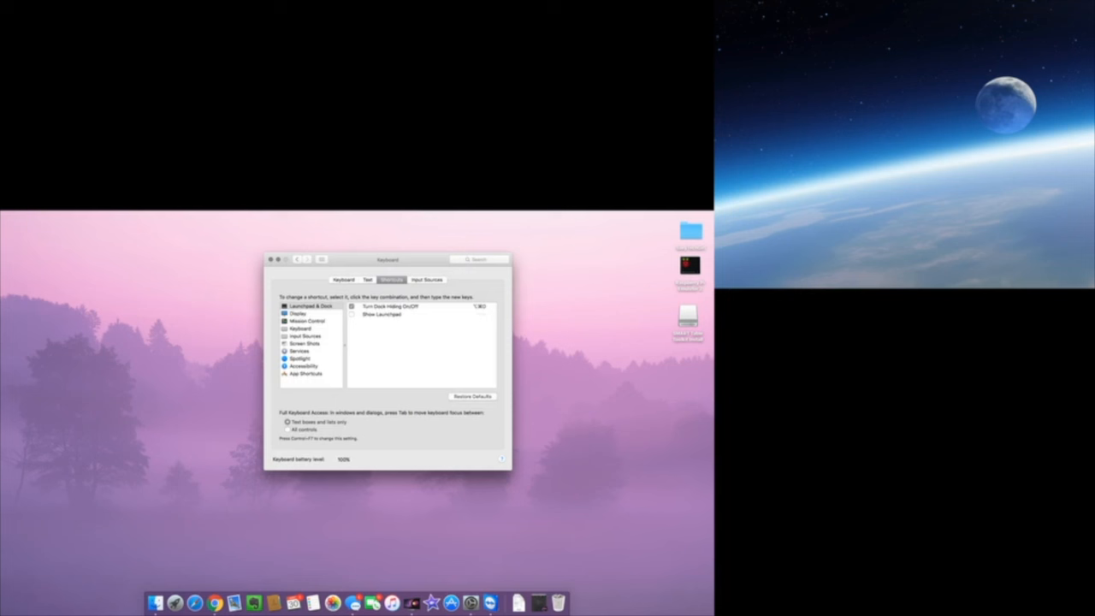
click(306, 344)
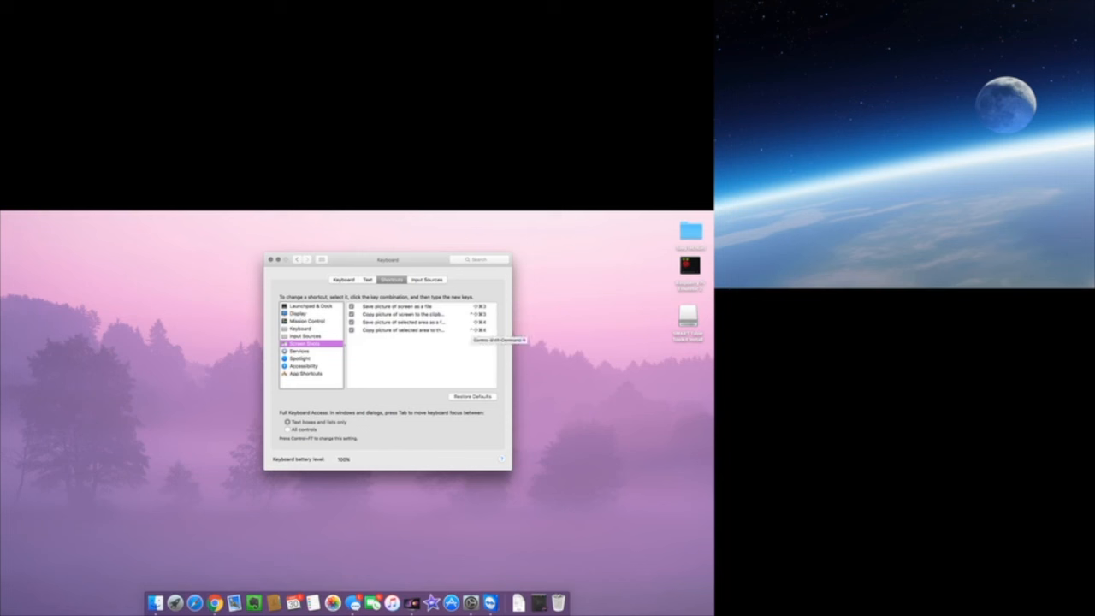
click(450, 322)
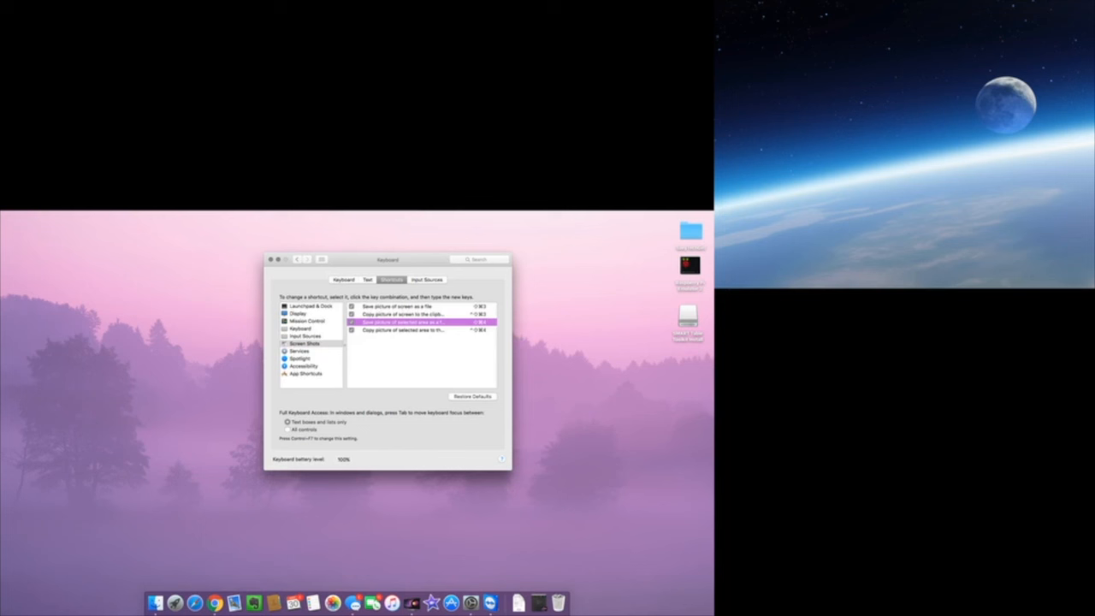
- Capture a small area of the Keyboard window as a screenshot file and move that file to the Trash
drag(411, 341, 459, 375)
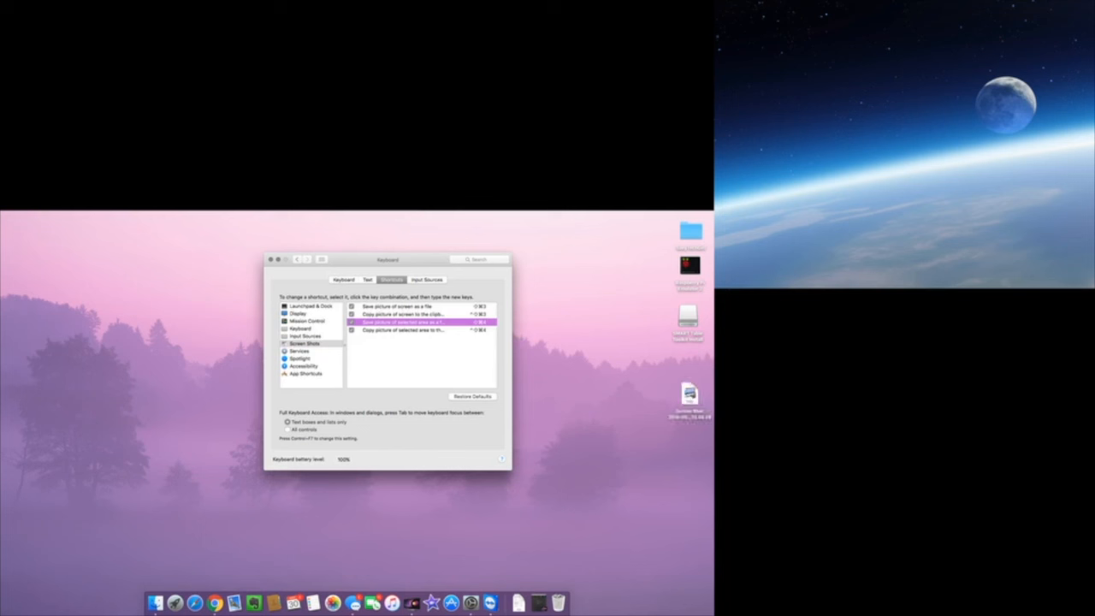
drag(689, 394, 596, 342)
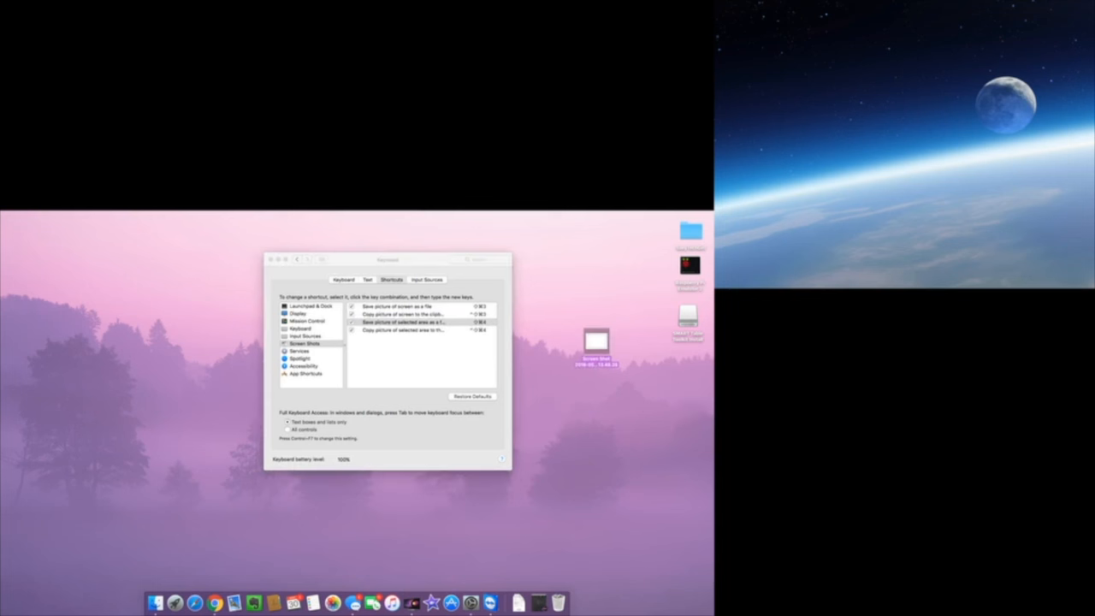
right_click(596, 343)
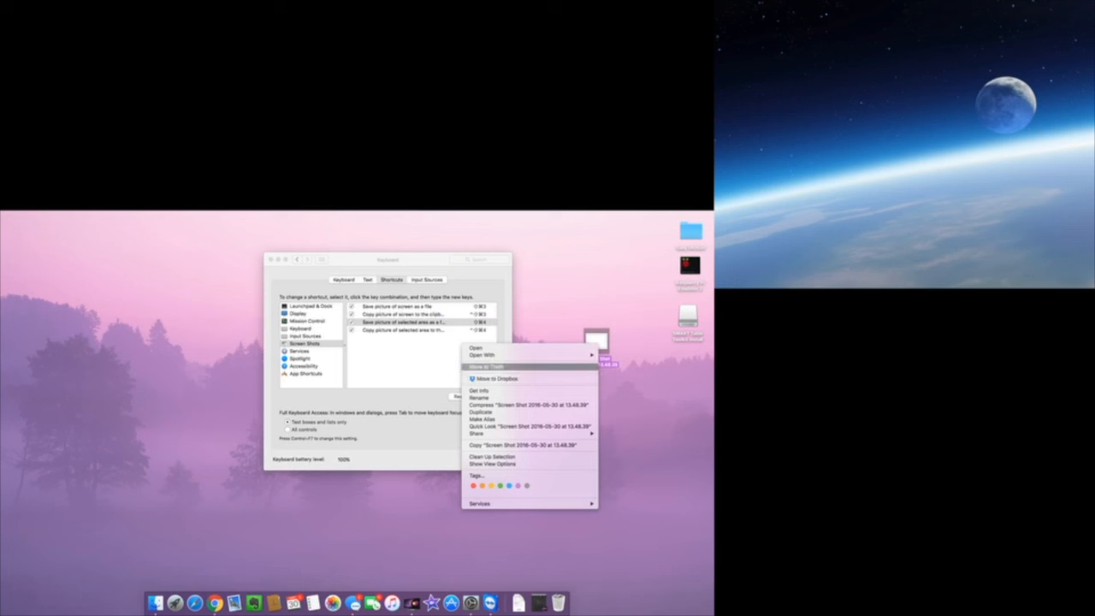
click(487, 366)
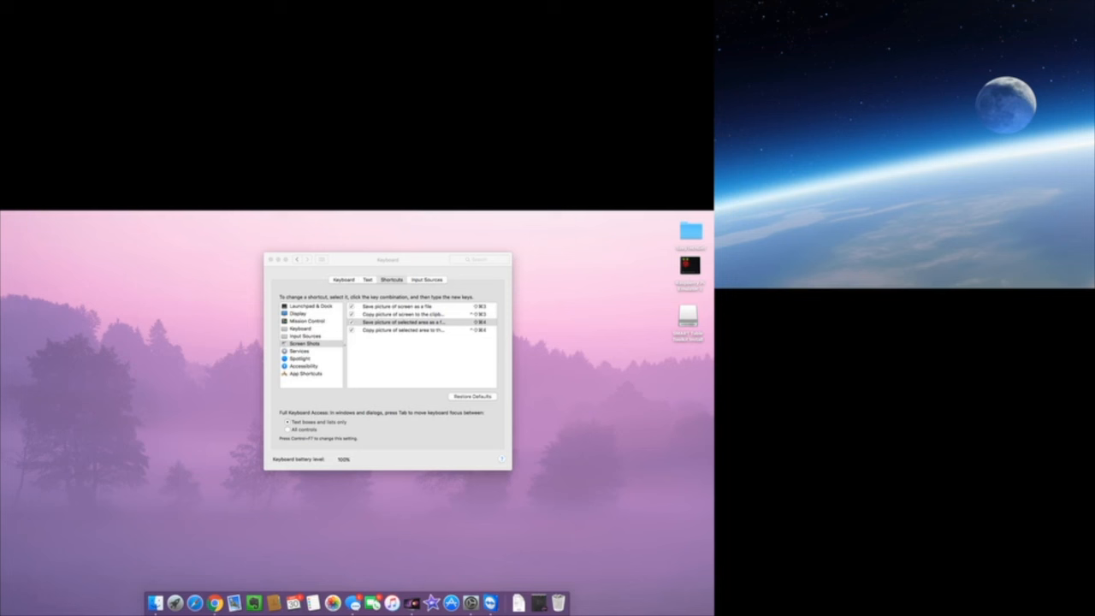
- Capture the whole Keyboard window area as a screenshot file and open the file for viewing
drag(261, 250, 513, 469)
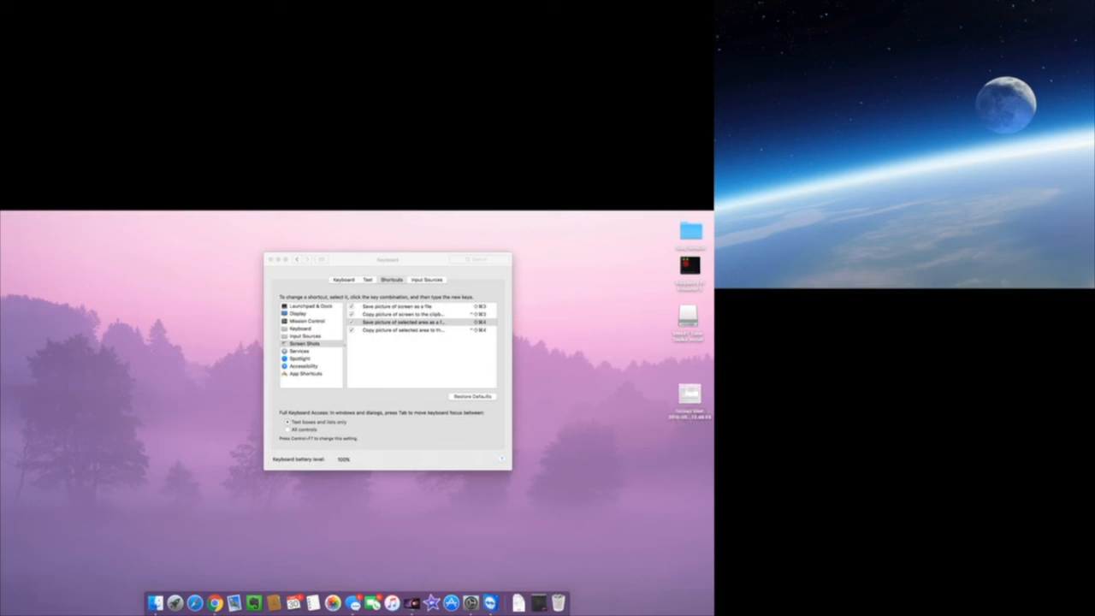
drag(689, 393, 566, 330)
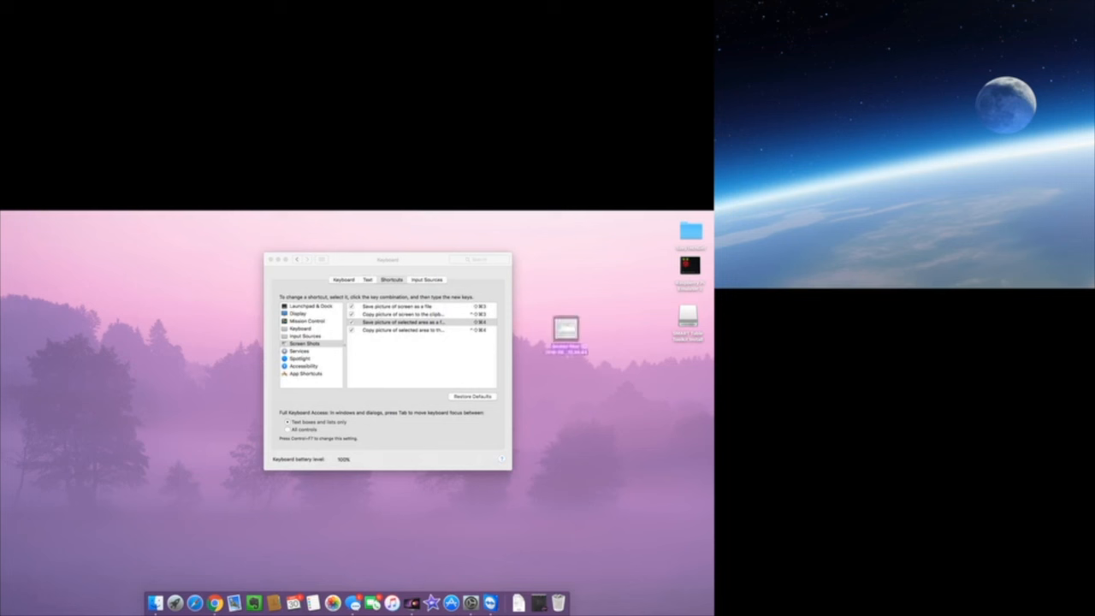
double_click(566, 330)
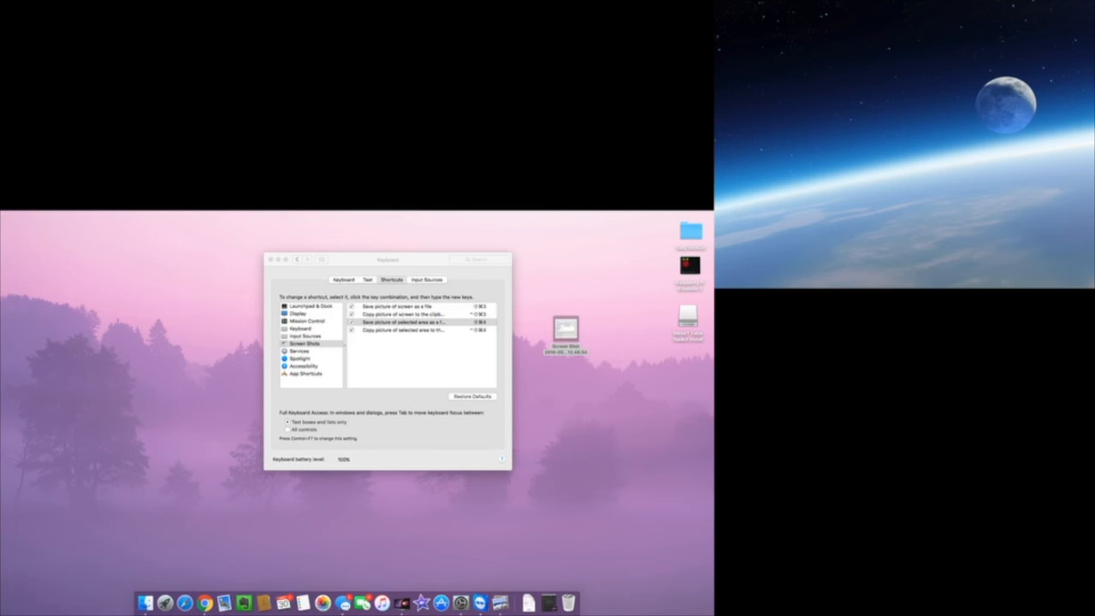
drag(130, 217, 278, 305)
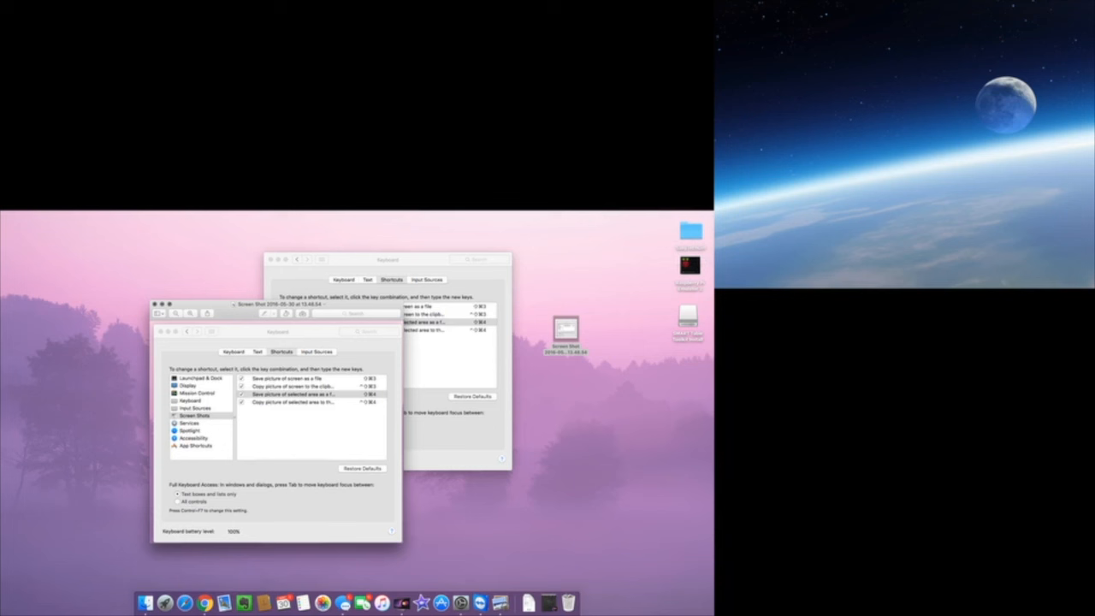
- Move the Keyboard window screenshot to the Trash and quit the image viewer
key(super+w)
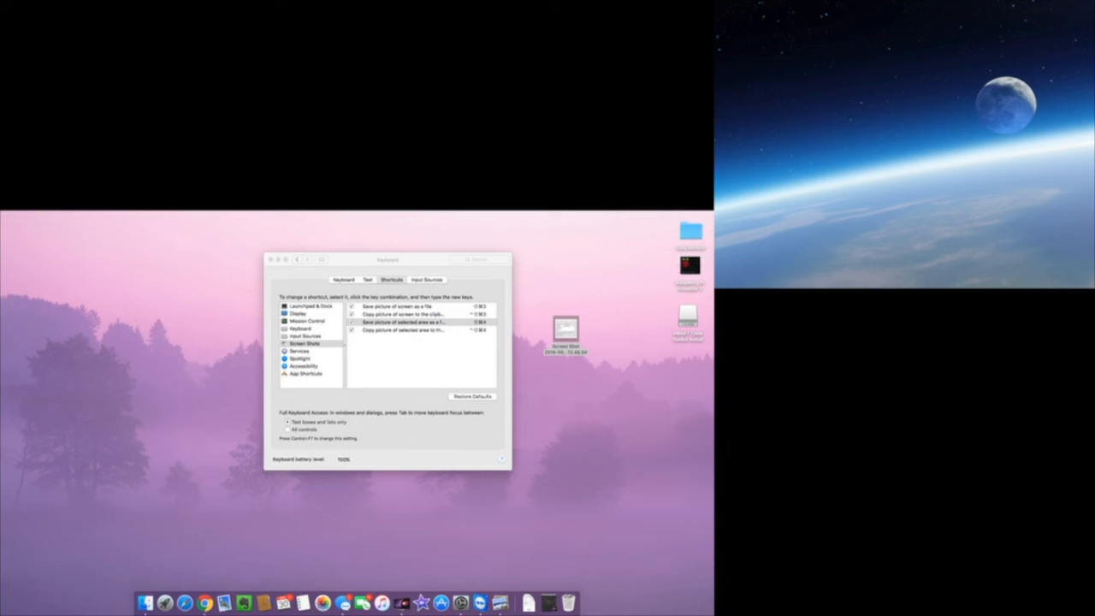
drag(564, 329, 568, 603)
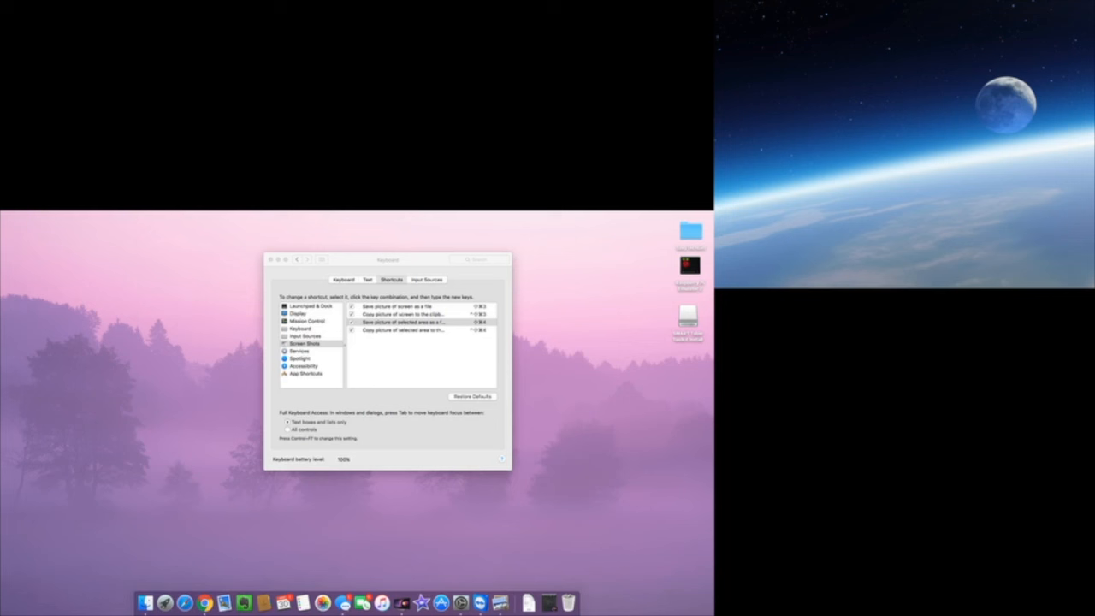
key(super+q)
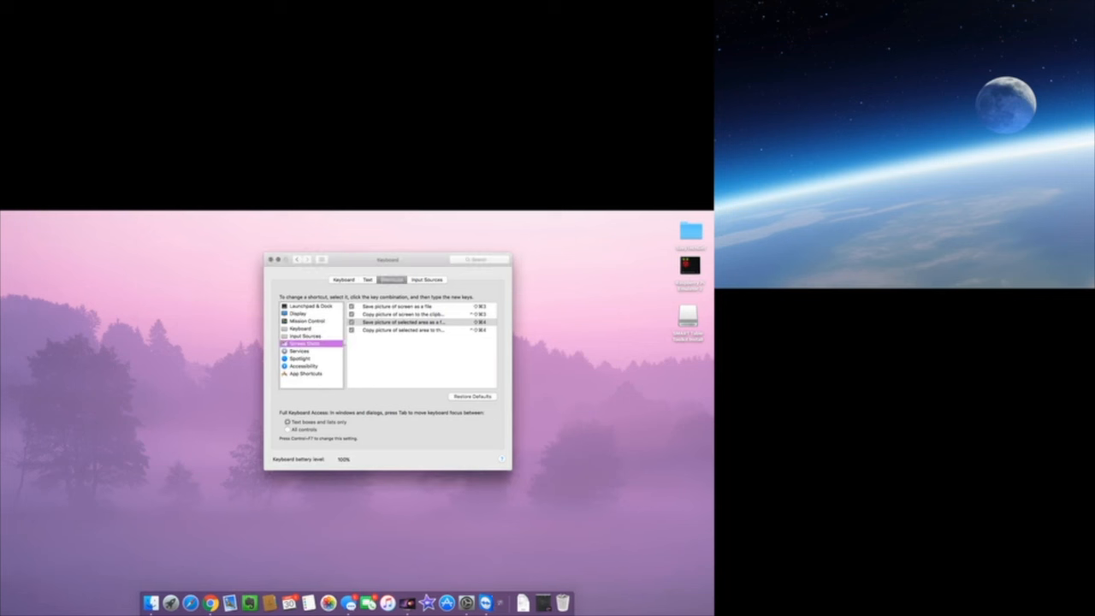
- Examine the Services, Spotlight and Accessibility shortcuts, trying the Zoom and Contrast shortcuts on and off
click(300, 352)
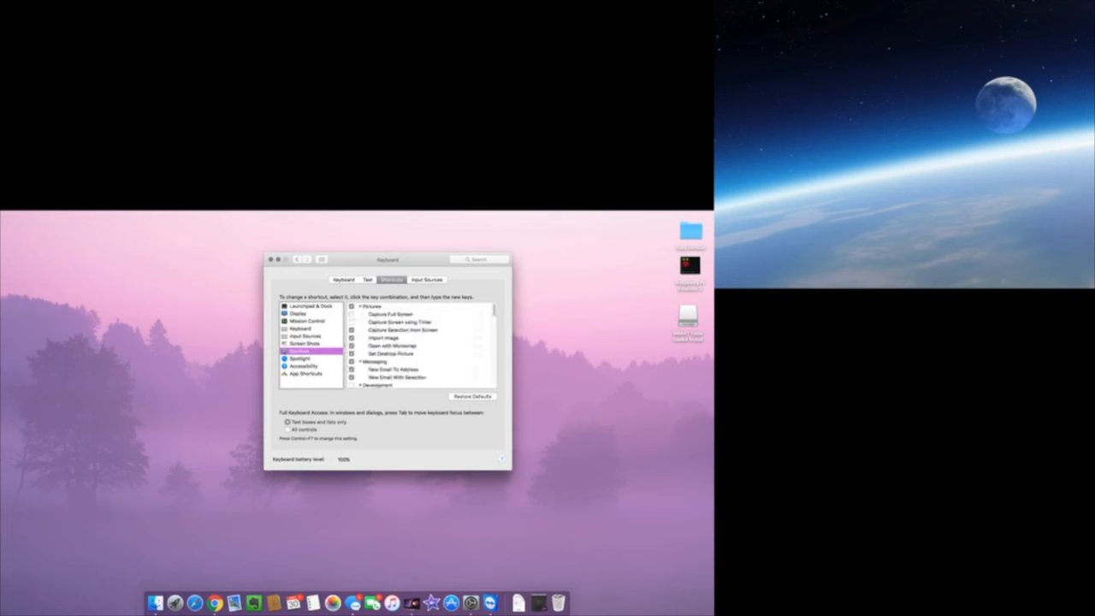
click(300, 359)
click(304, 366)
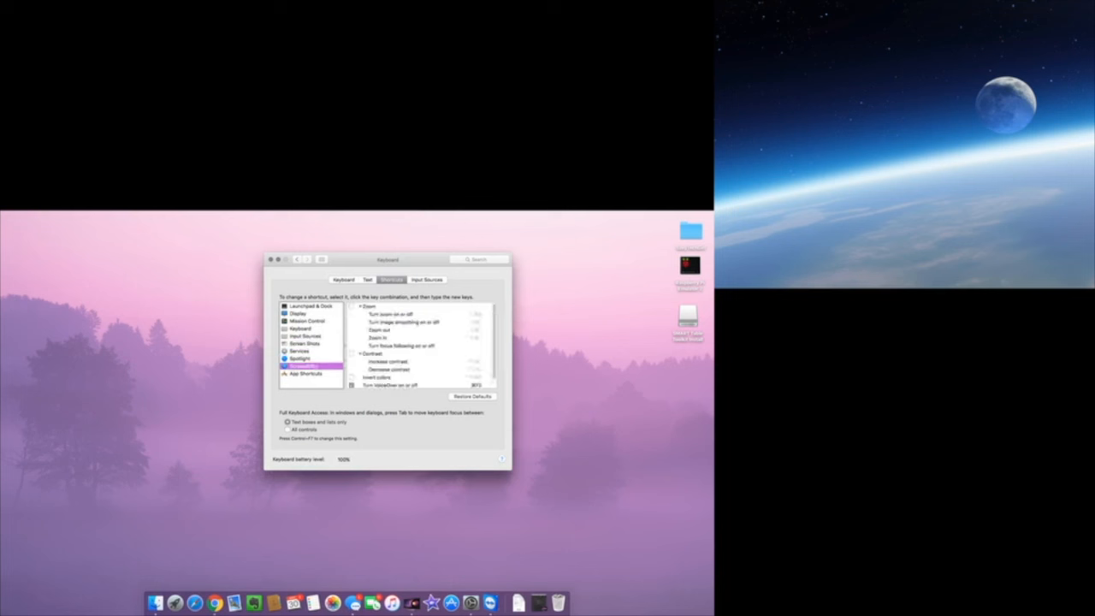
click(352, 307)
click(352, 306)
click(352, 354)
click(352, 353)
scroll(410, 351, down, 1)
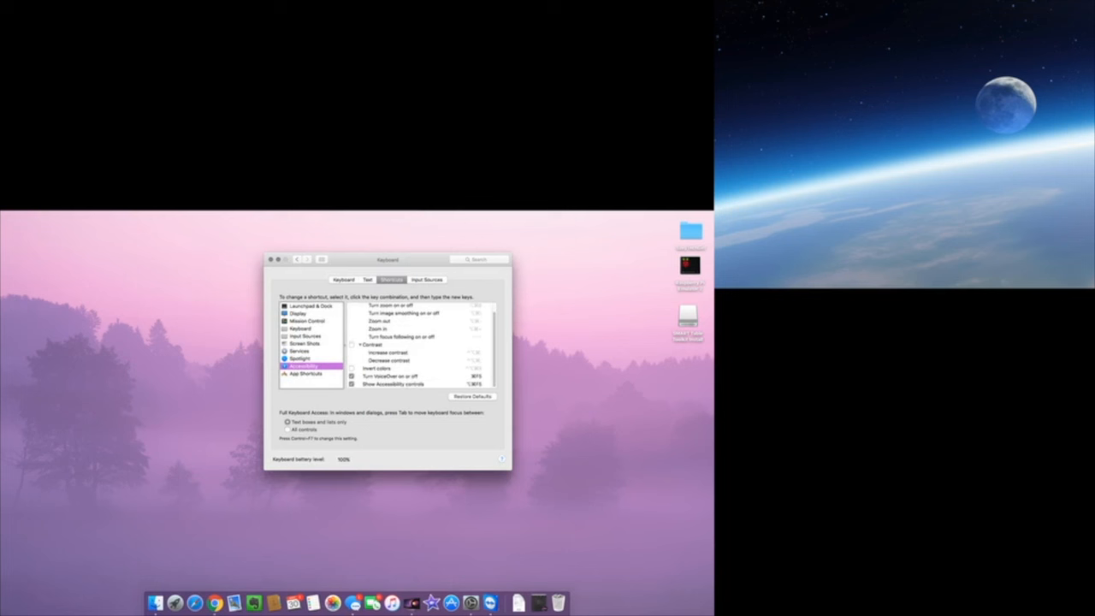
- Examine the keyboard shortcuts for Display, Mission Control and Keyboard
click(297, 314)
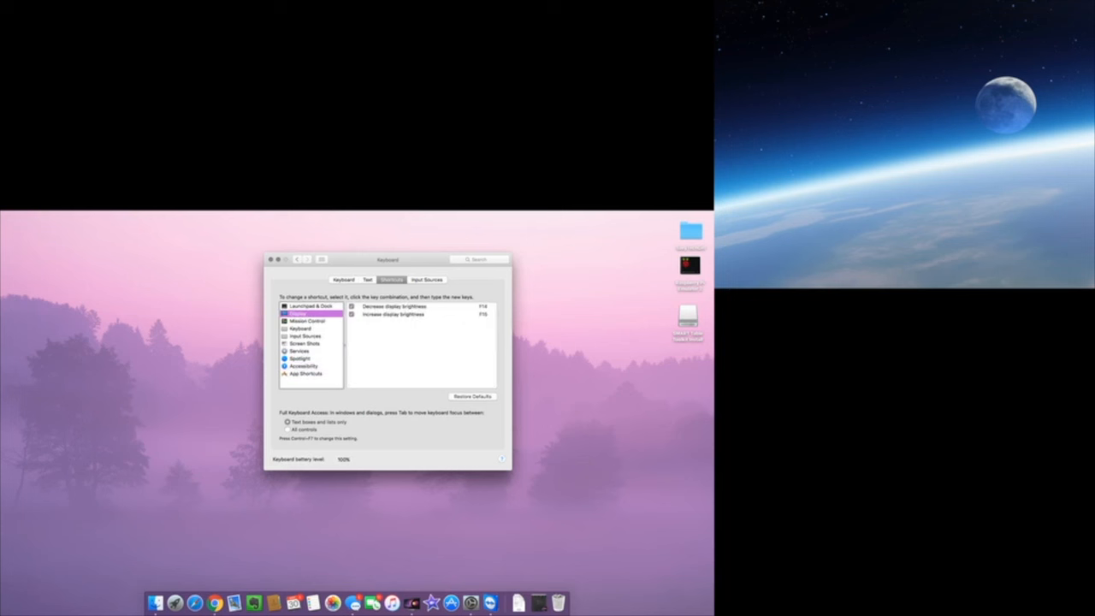
key(Down)
key(Down)
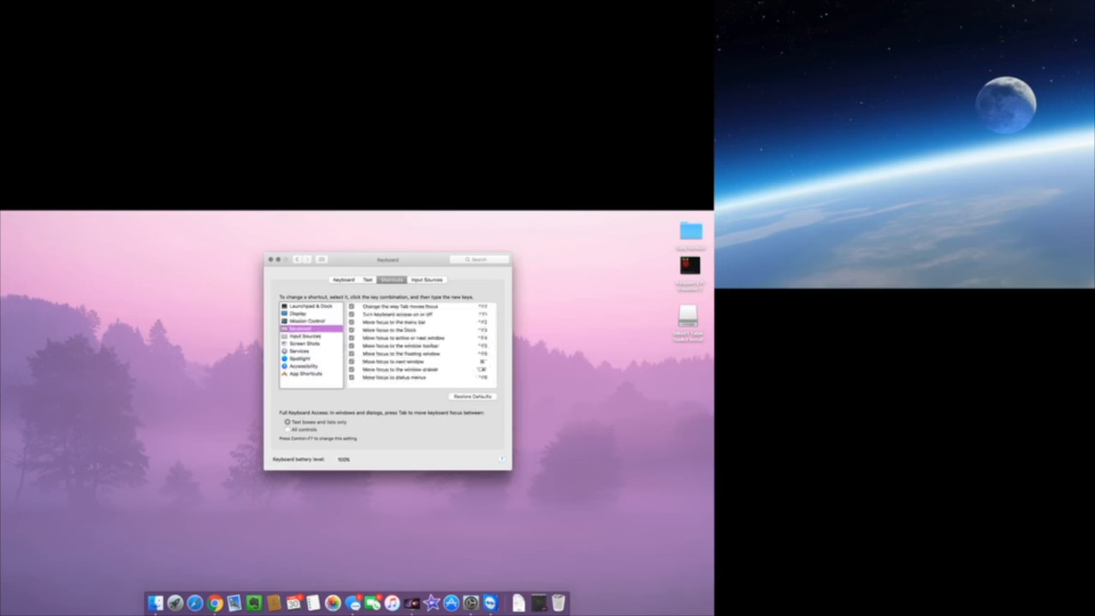
- Revisit the input sources and examine the text replacement entries in the Keyboard preferences
click(427, 280)
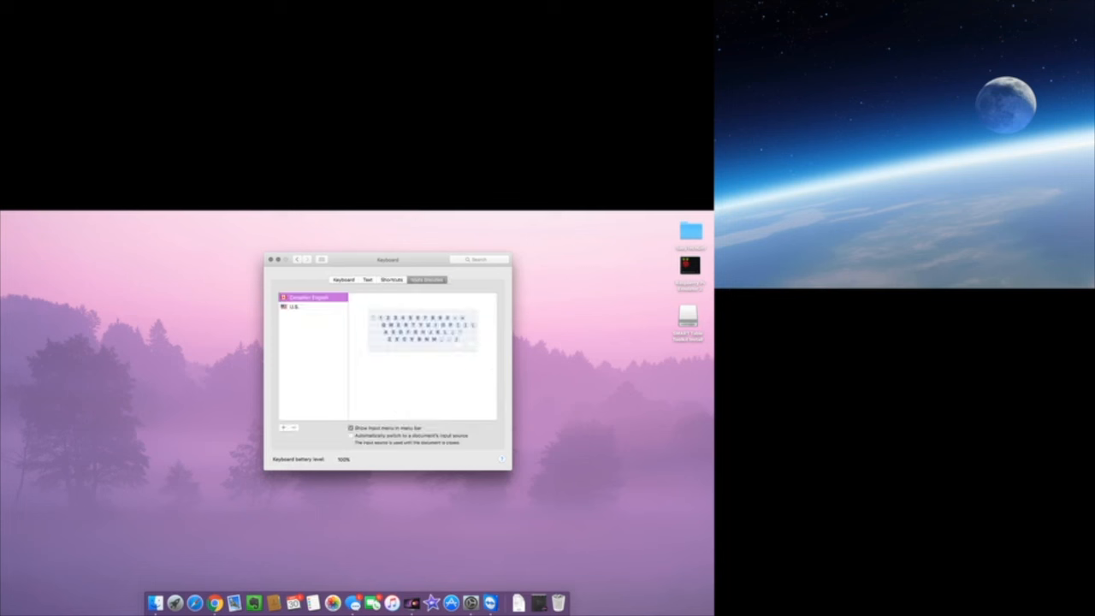
click(368, 279)
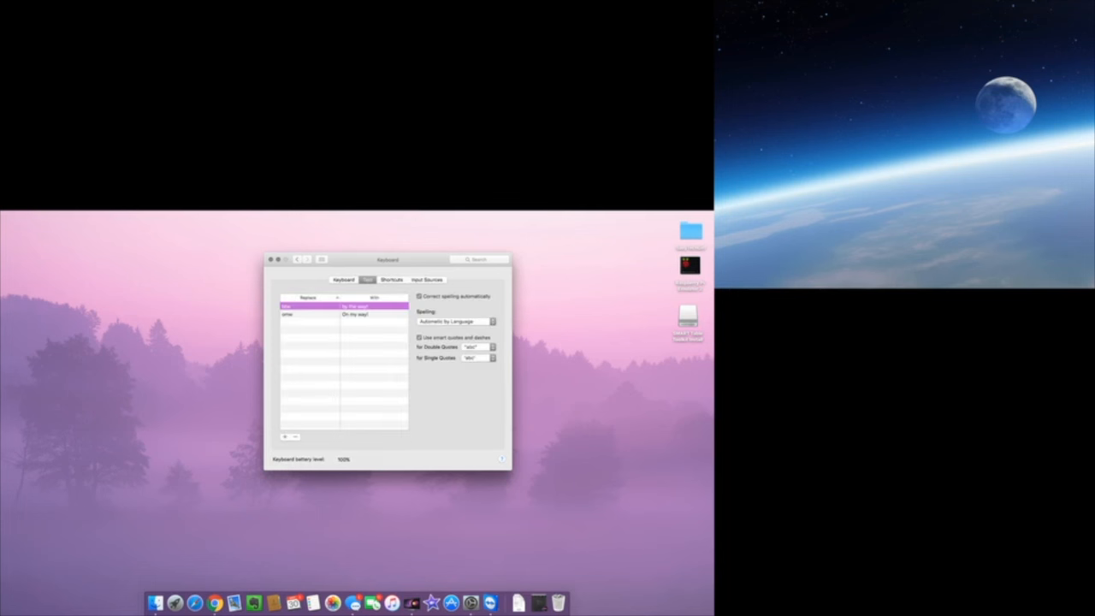
click(342, 313)
click(343, 339)
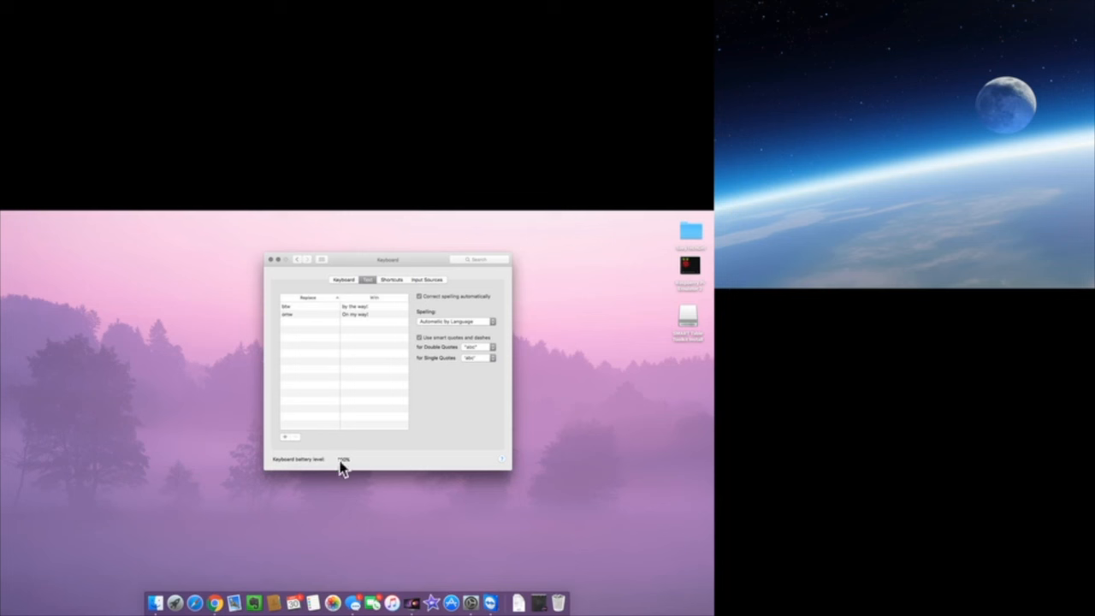
- Return to Language & Region and examine the advanced currency, measurement unit, date and time format options
click(297, 259)
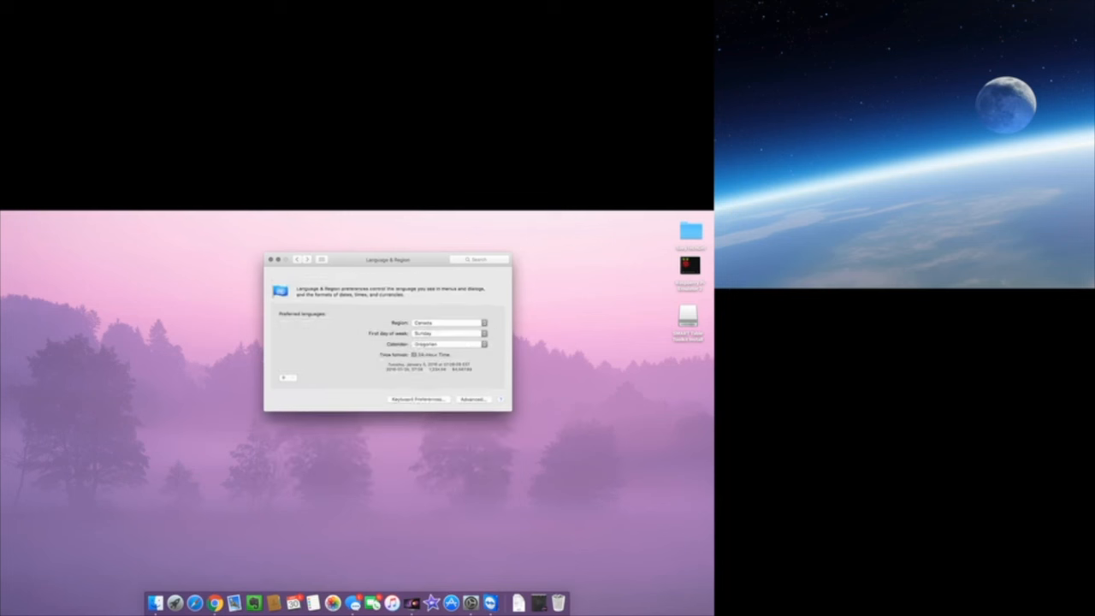
click(473, 398)
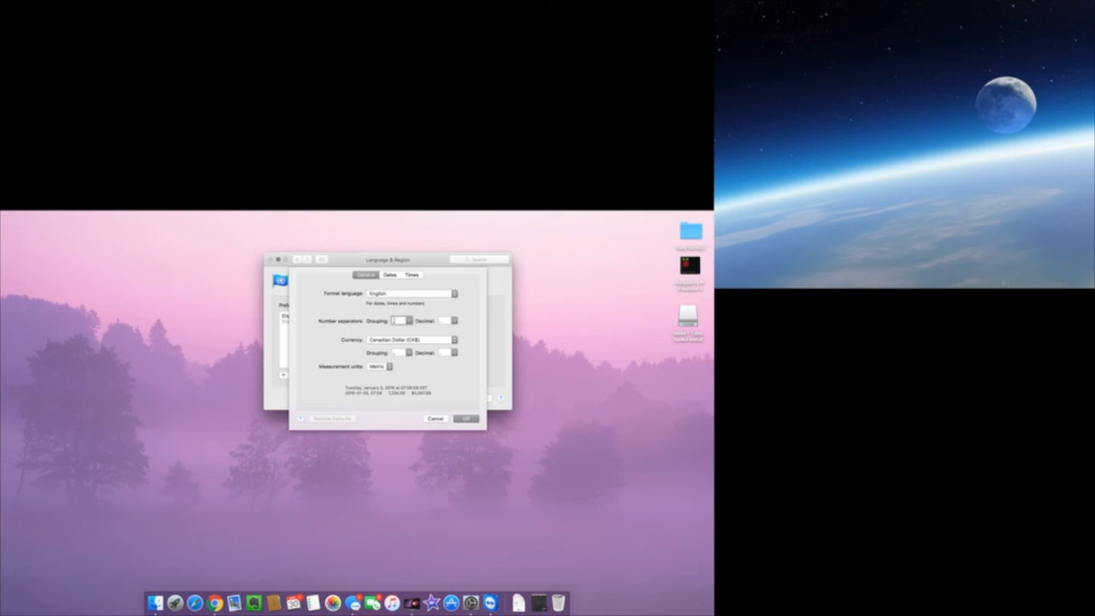
click(410, 340)
click(411, 340)
click(379, 366)
click(376, 366)
click(390, 275)
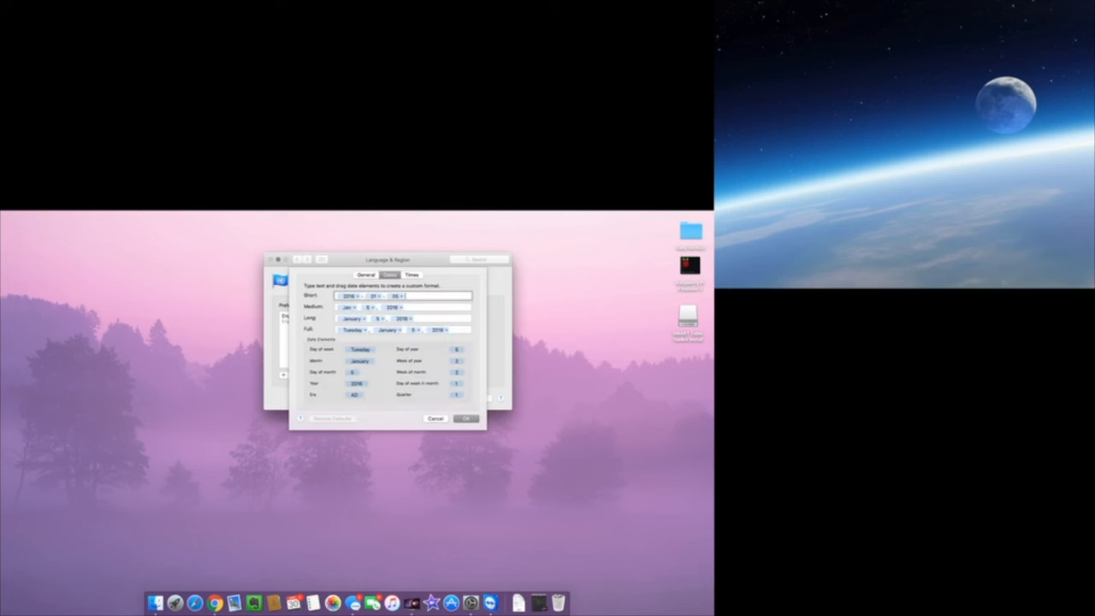
click(412, 275)
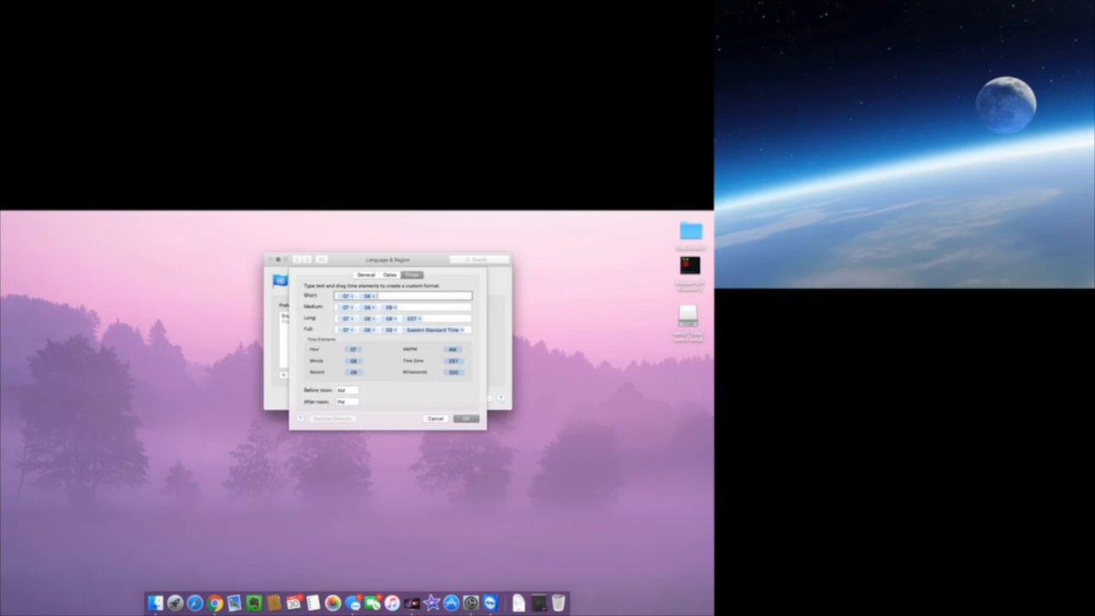
- Review the advanced date and general format options, then close them without saving
click(390, 275)
click(366, 275)
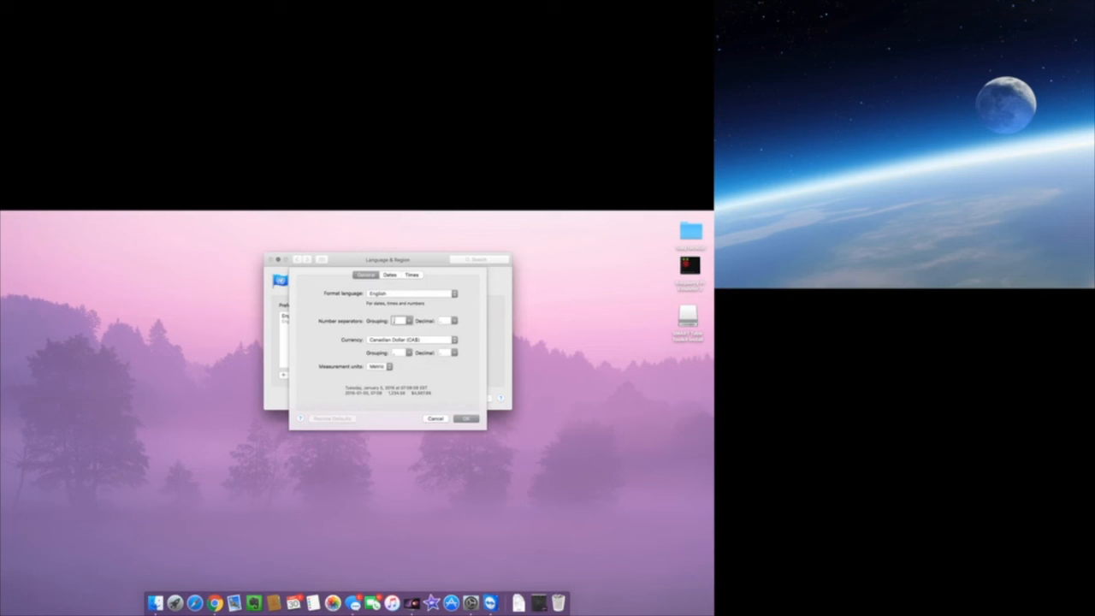
click(435, 418)
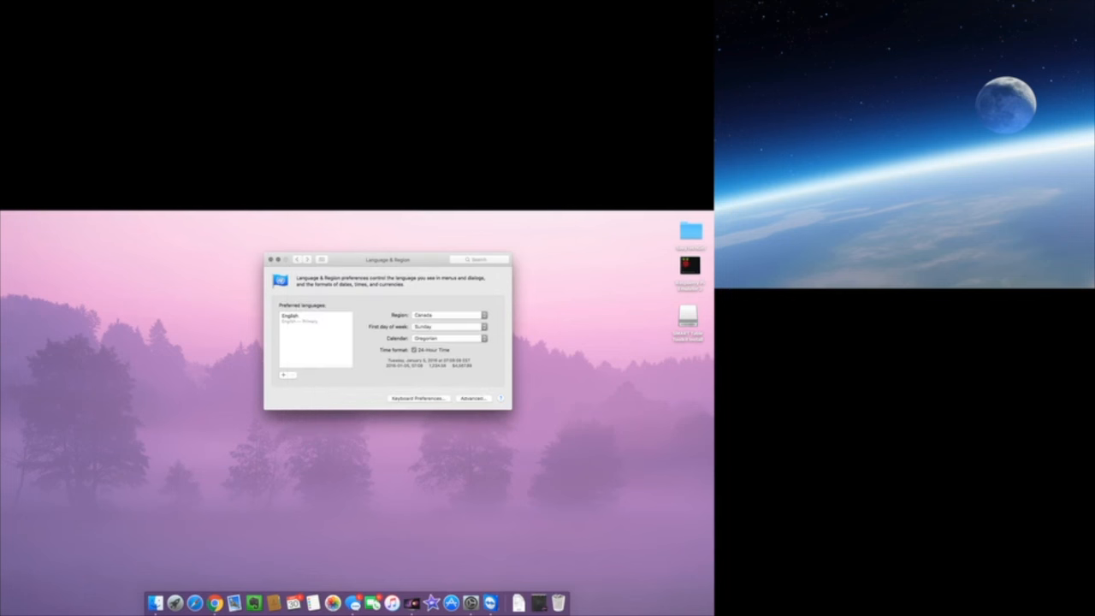
- Open the general Security & Privacy settings and unlock them with the account password
click(296, 259)
click(434, 283)
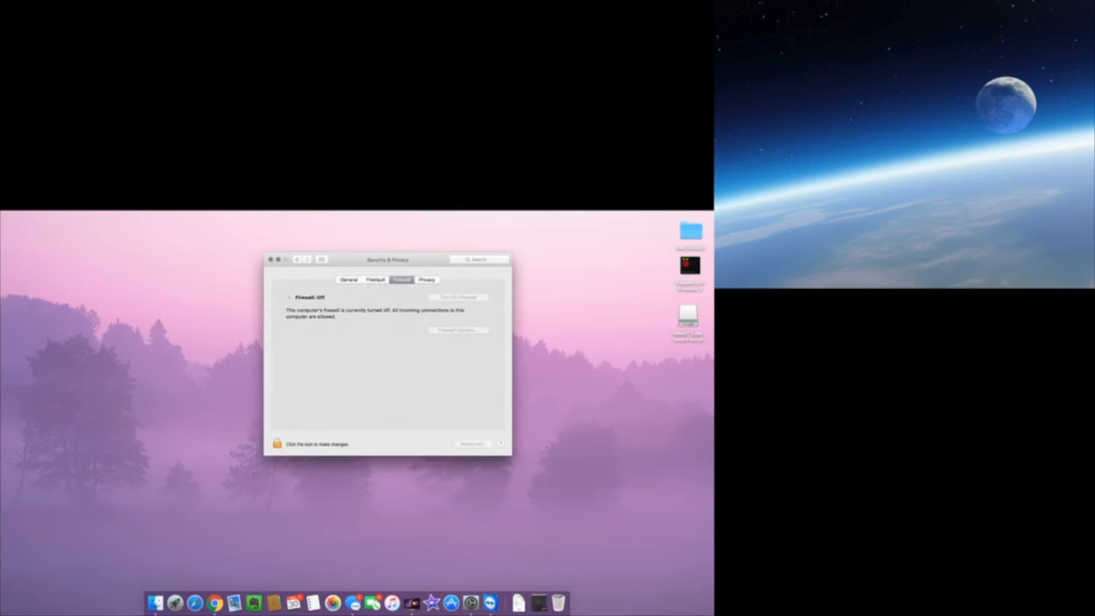
click(349, 279)
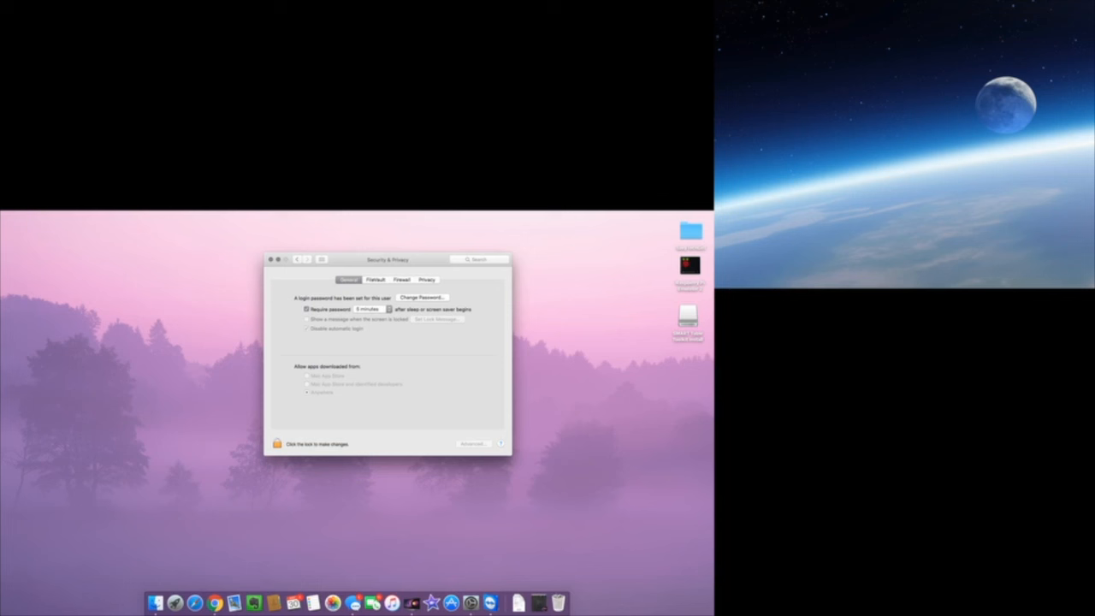
click(277, 444)
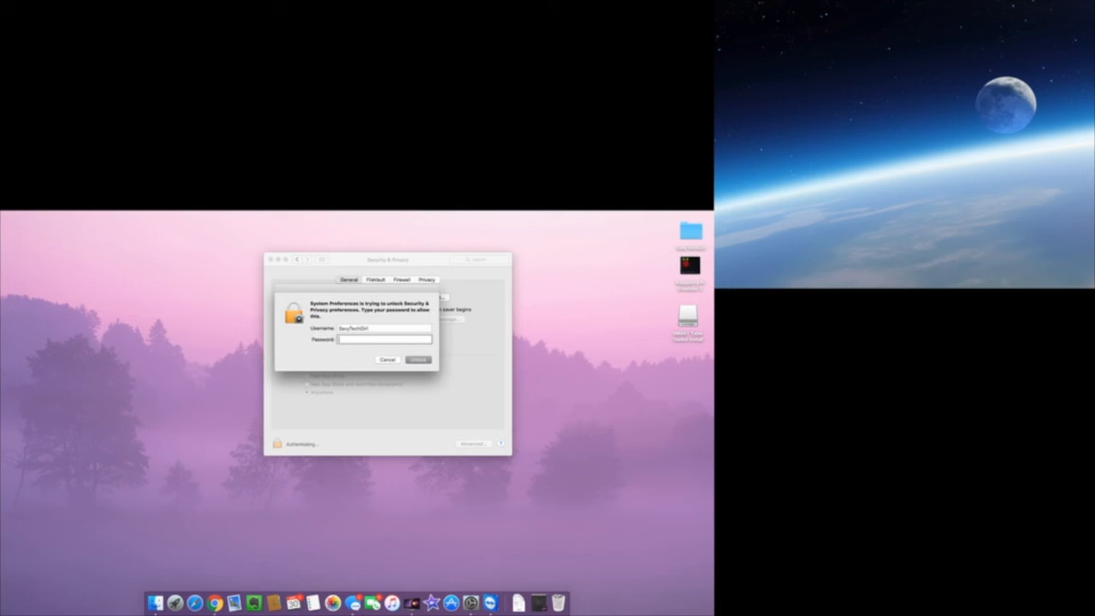
text(•••••••)
key(Return)
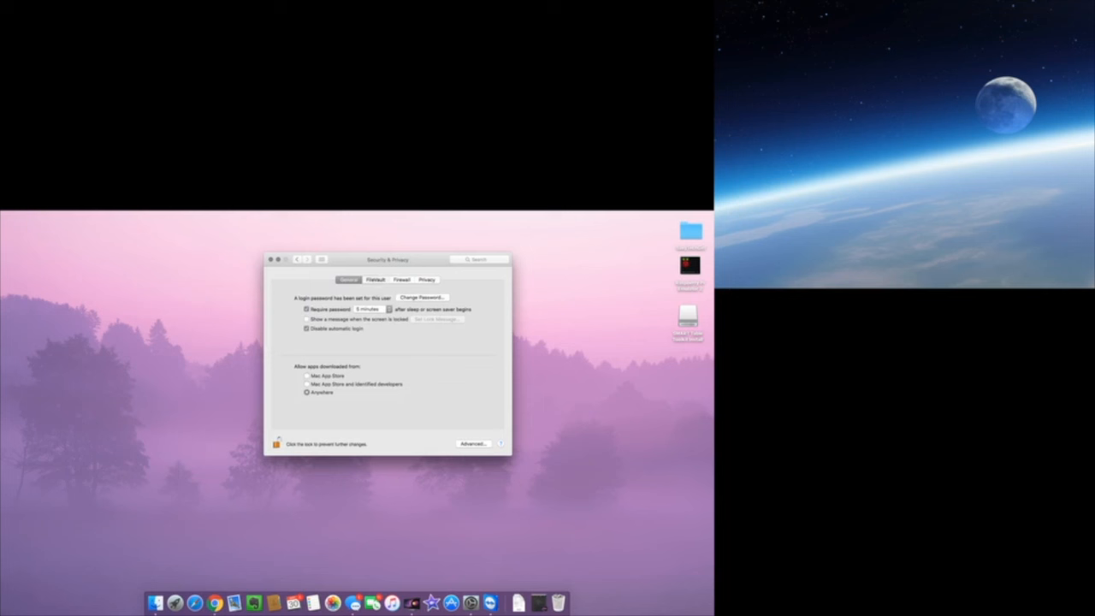
- Examine the FileVault settings and turn on the firewall
click(375, 280)
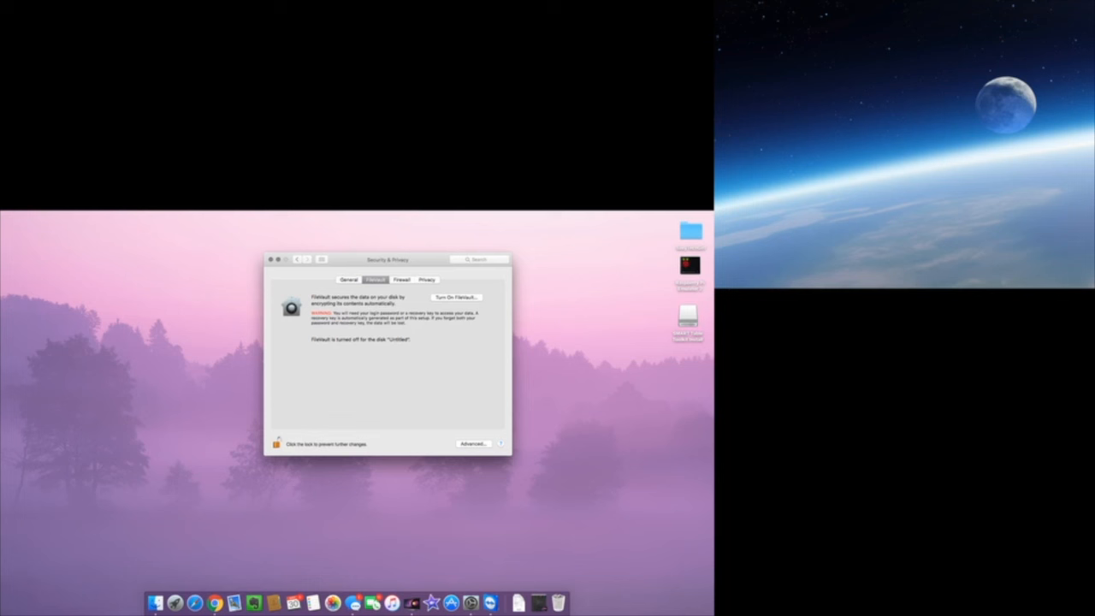
drag(387, 259, 370, 258)
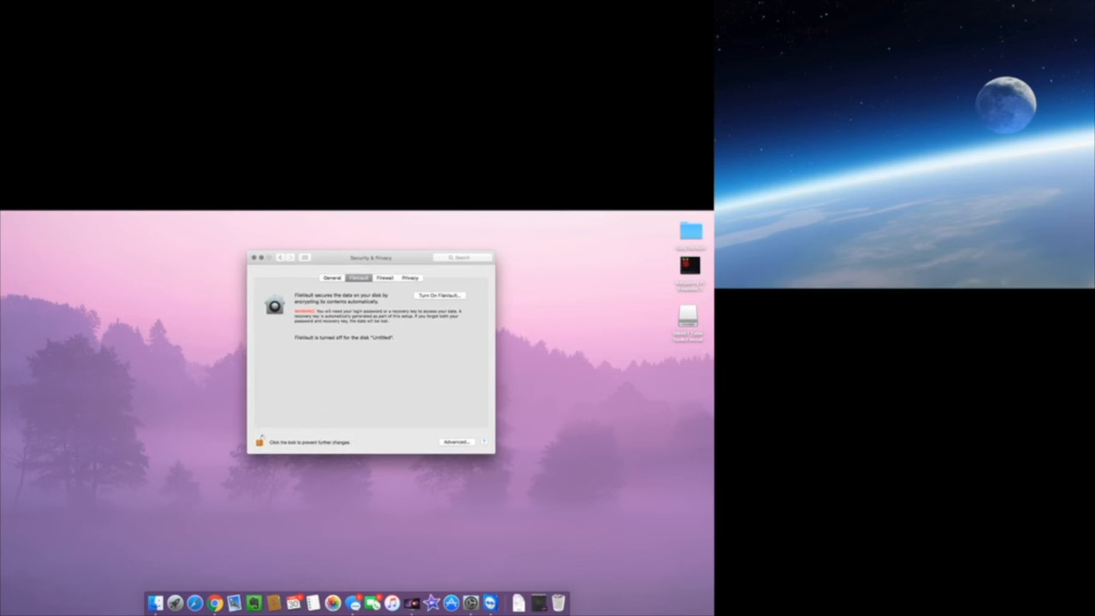
click(385, 278)
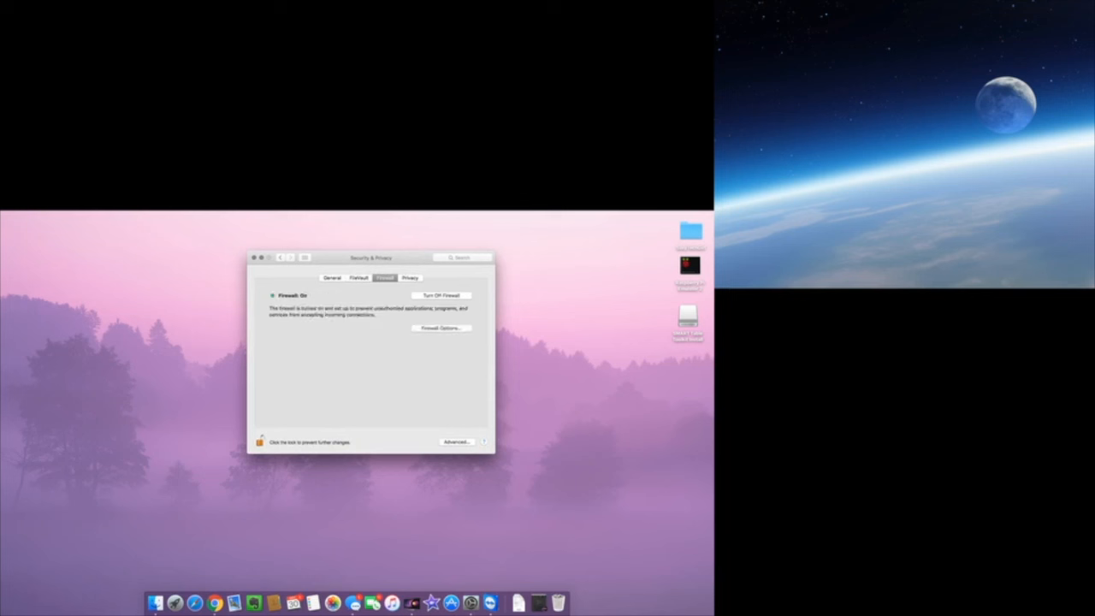
- Examine the firewall options, trying Block all incoming connections on and off, cancel them, and turn the firewall off
click(441, 329)
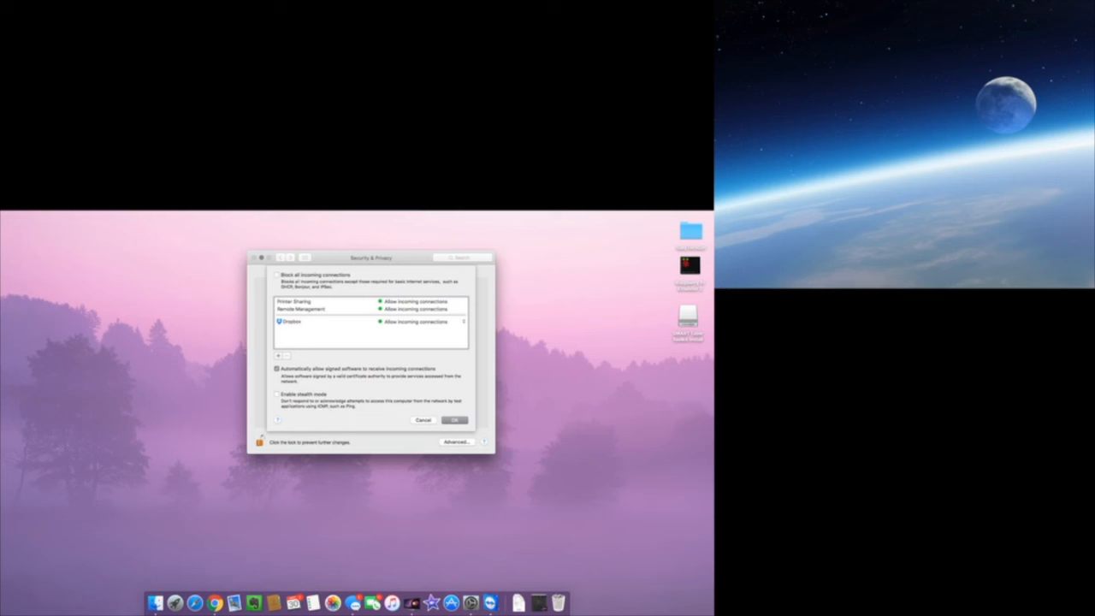
click(277, 275)
click(276, 275)
key(Escape)
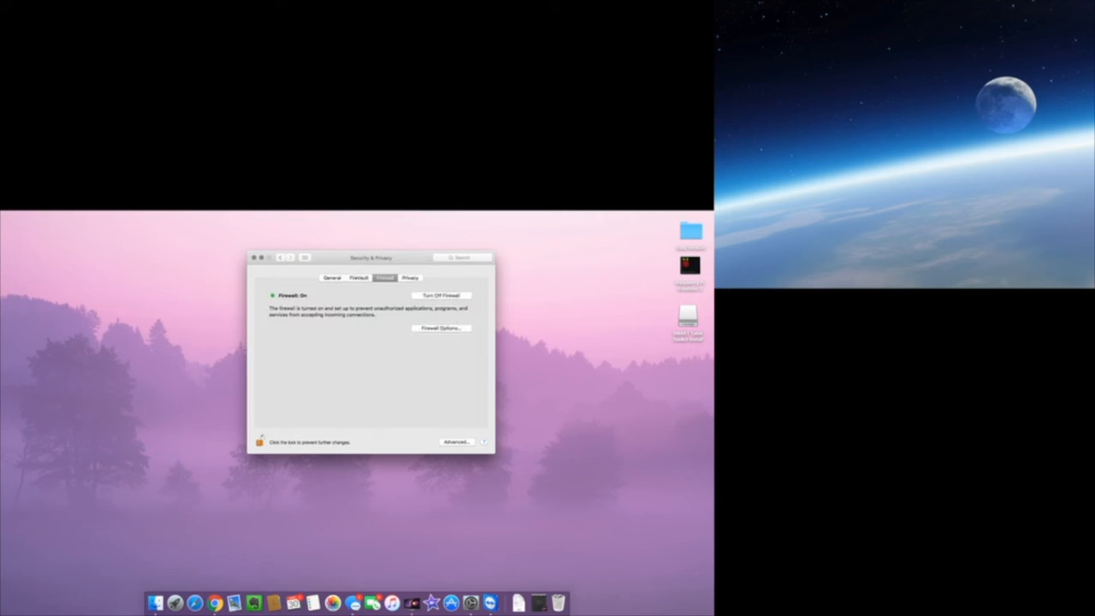
click(441, 296)
- Examine the Privacy settings for Location Services, Contacts, Calendars, Reminders, Accessibility and Diagnostics & Usage
click(410, 278)
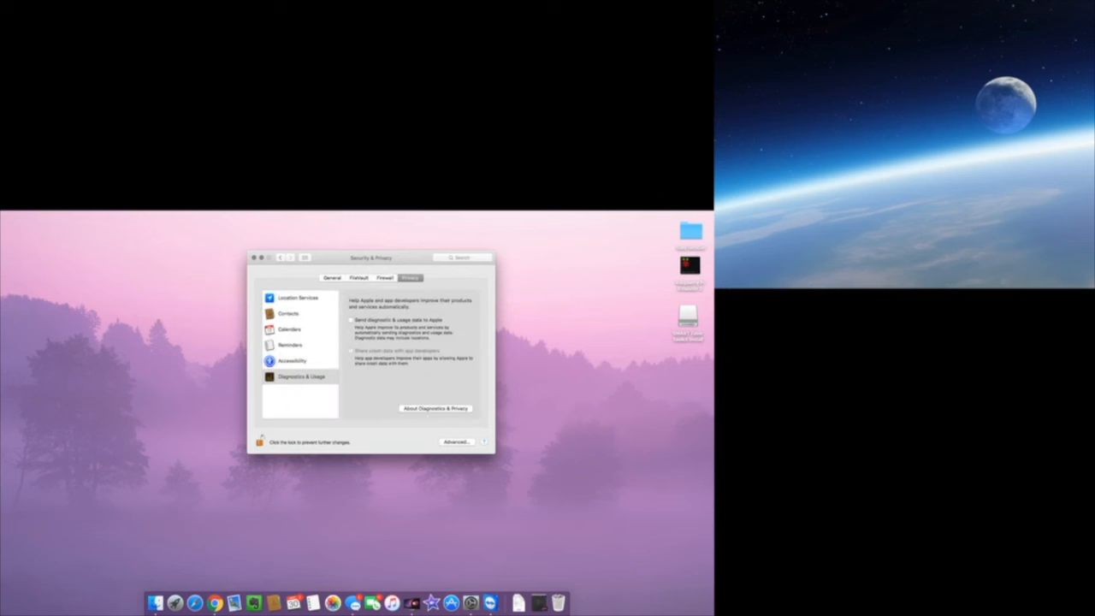
click(297, 298)
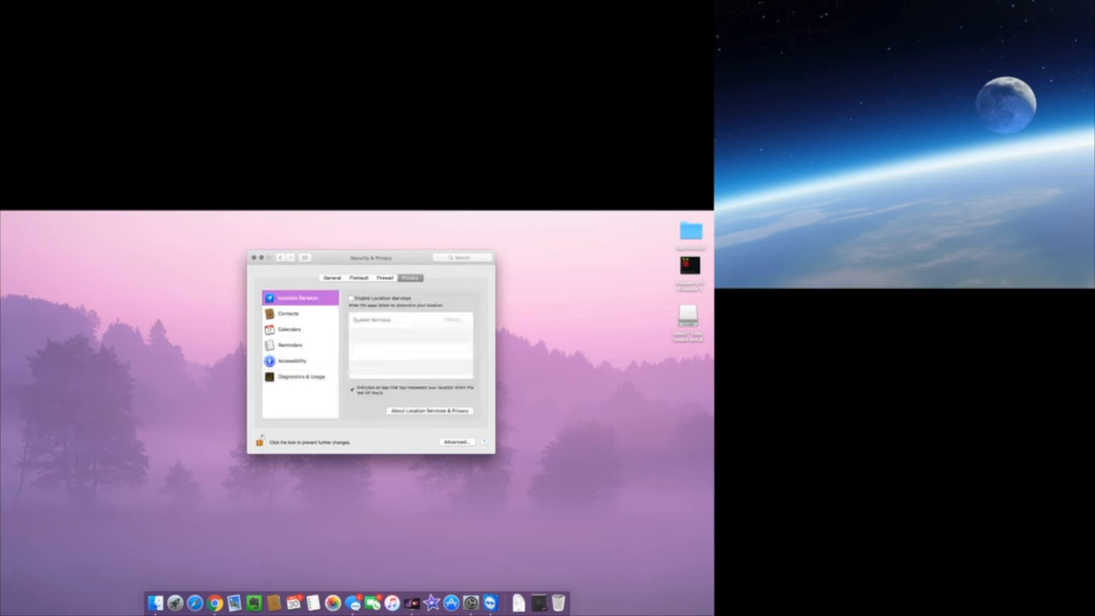
click(290, 314)
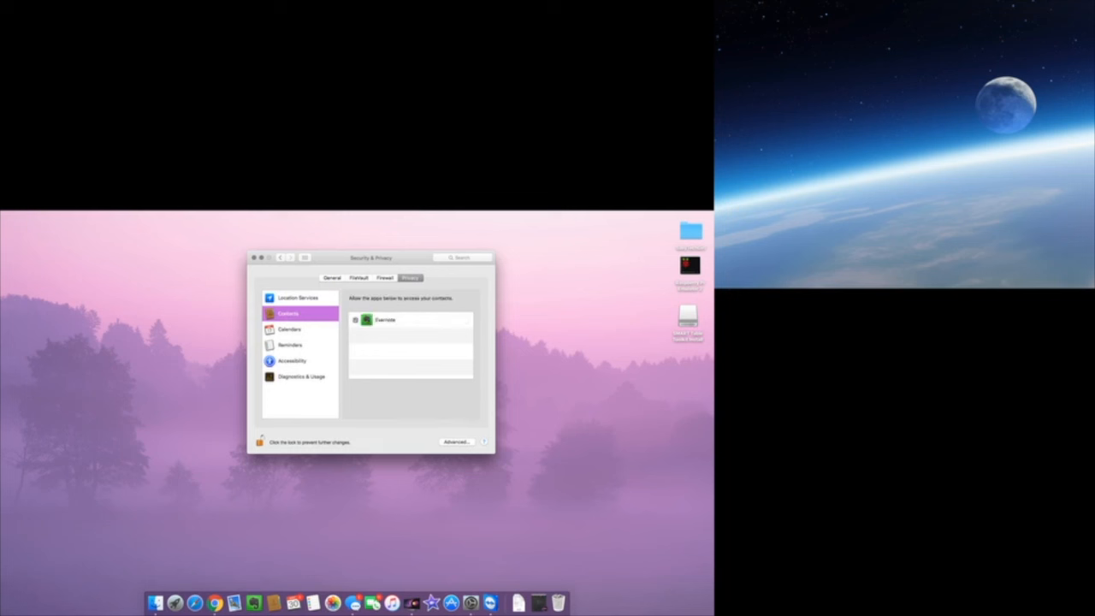
key(Down)
key(Down)
key(Down)
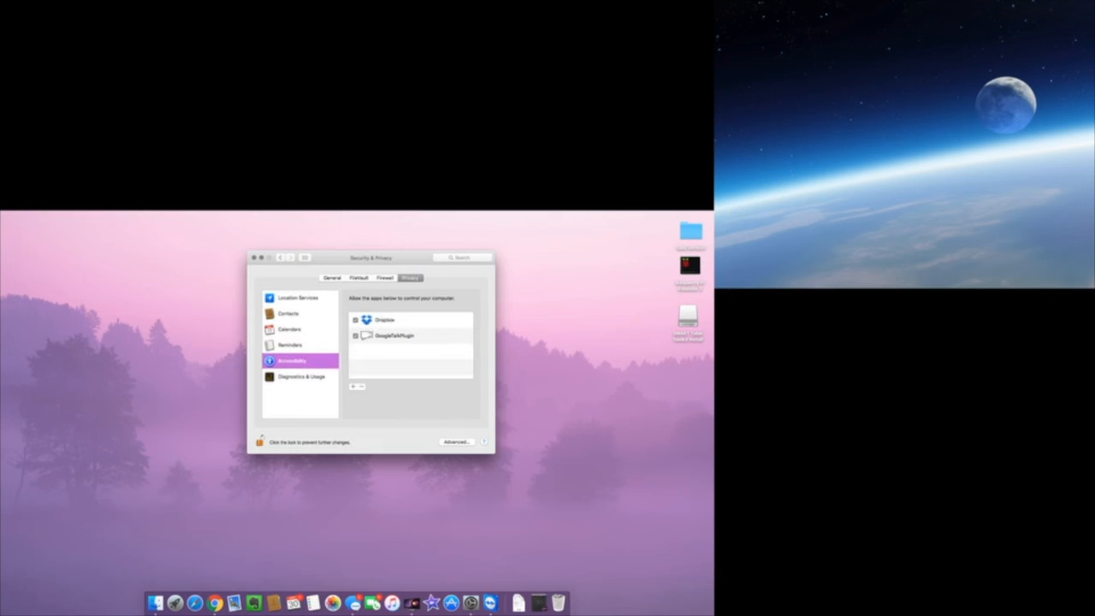
key(Down)
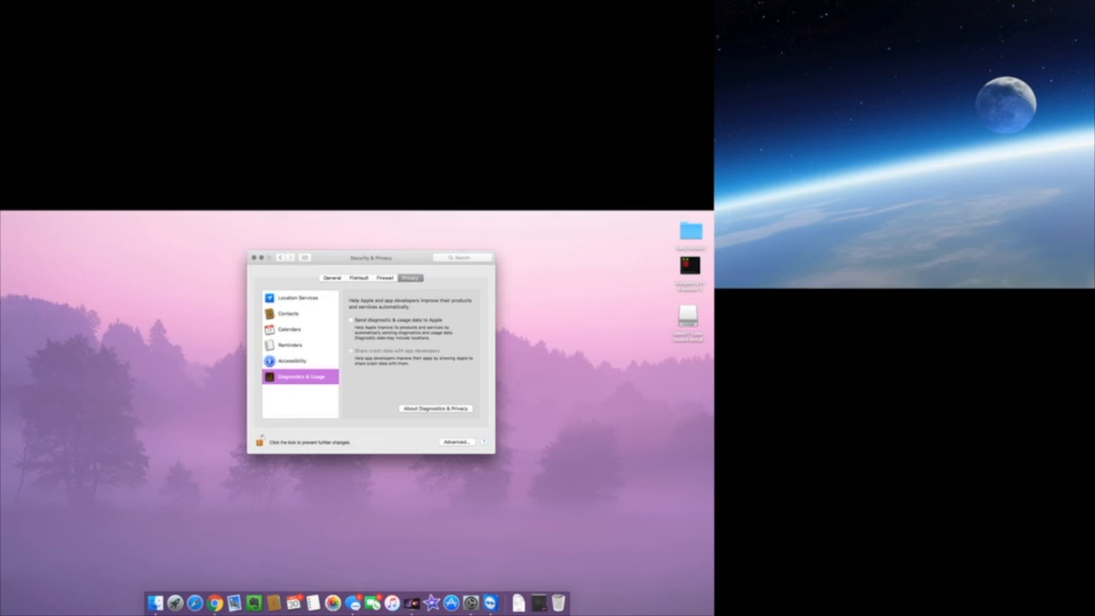
- Enable logging out after inactivity in the advanced security options, adjust its minutes, and lock the Security & Privacy preferences
click(456, 442)
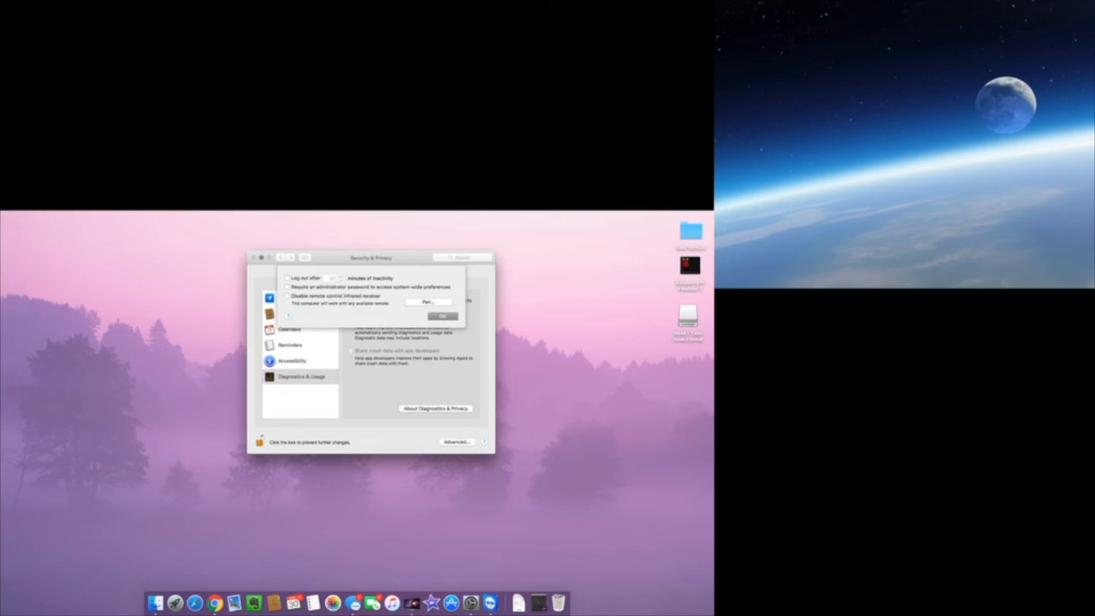
click(288, 278)
click(340, 280)
click(340, 280)
click(341, 280)
click(340, 280)
key(Return)
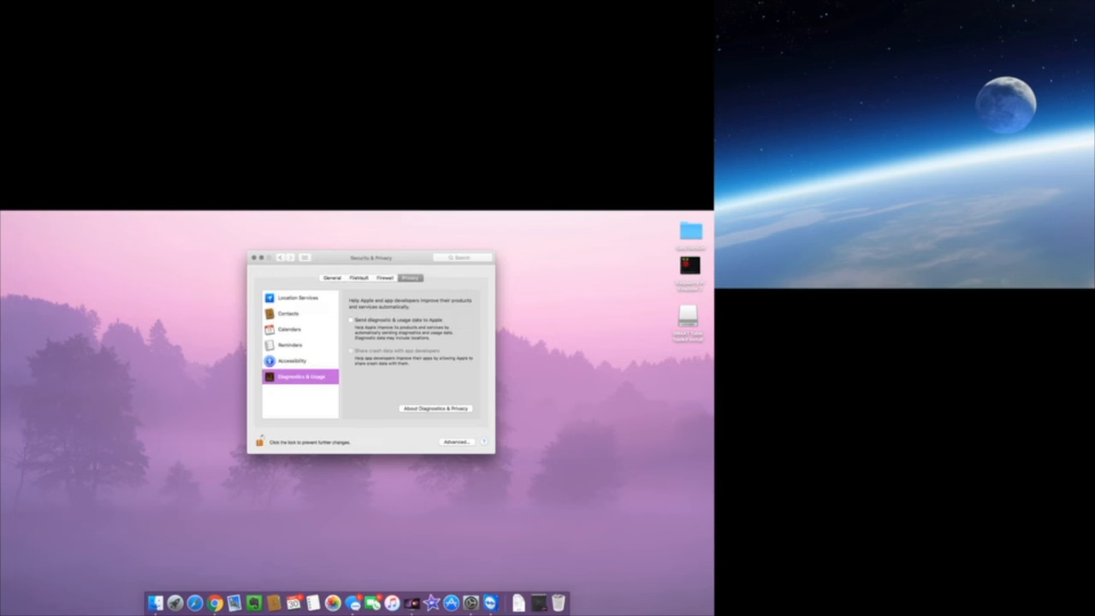
click(260, 441)
click(280, 258)
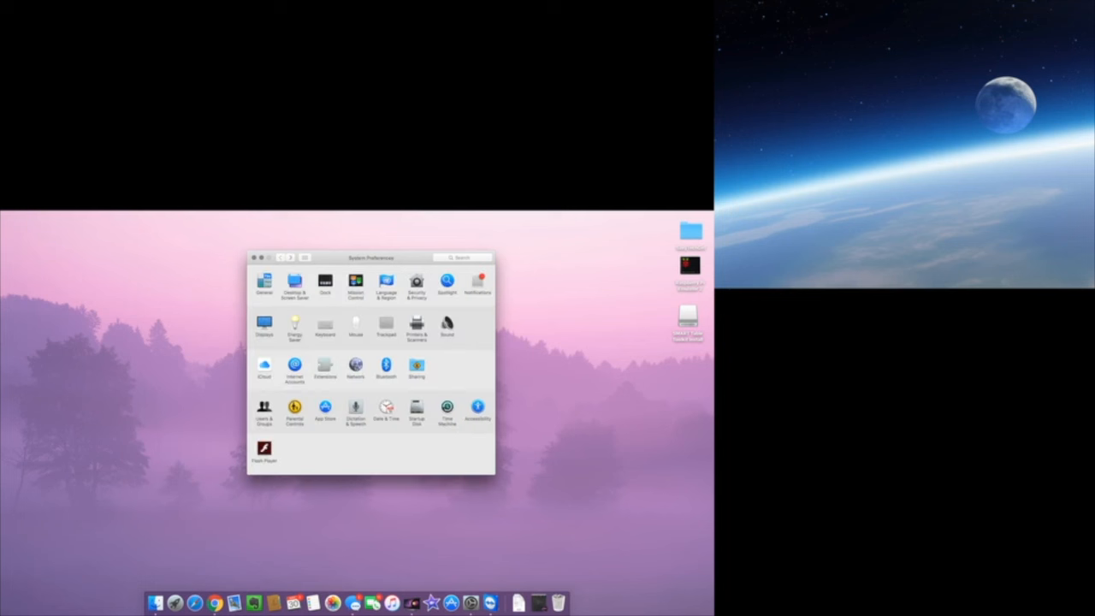
- Examine the search result categories in the Spotlight preferences and briefly bring up the Spotlight search bar
click(447, 280)
scroll(370, 374, down, 4)
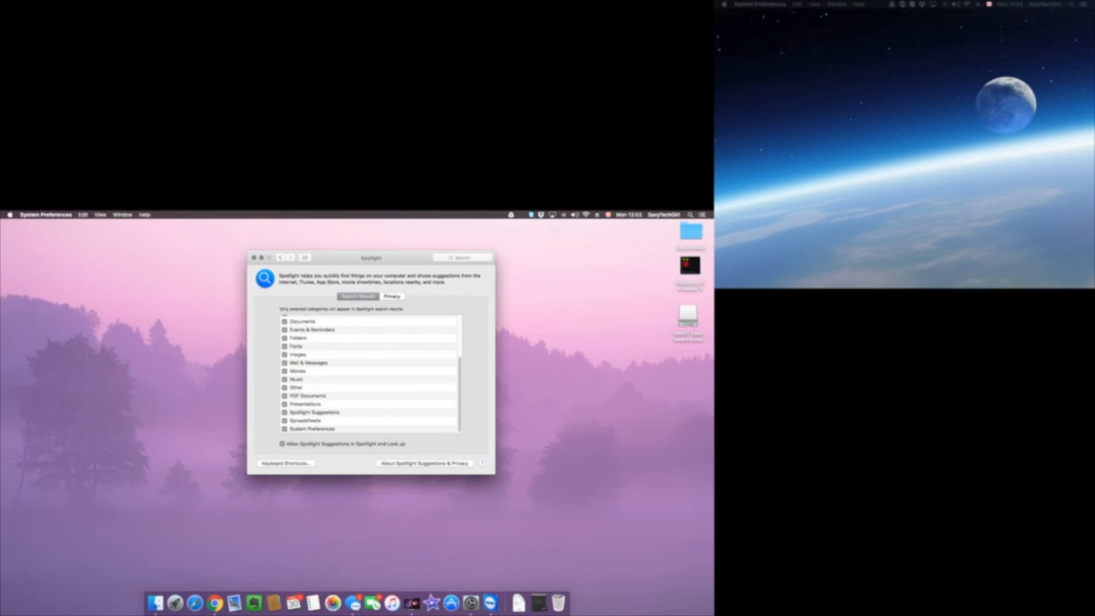
key(super+space)
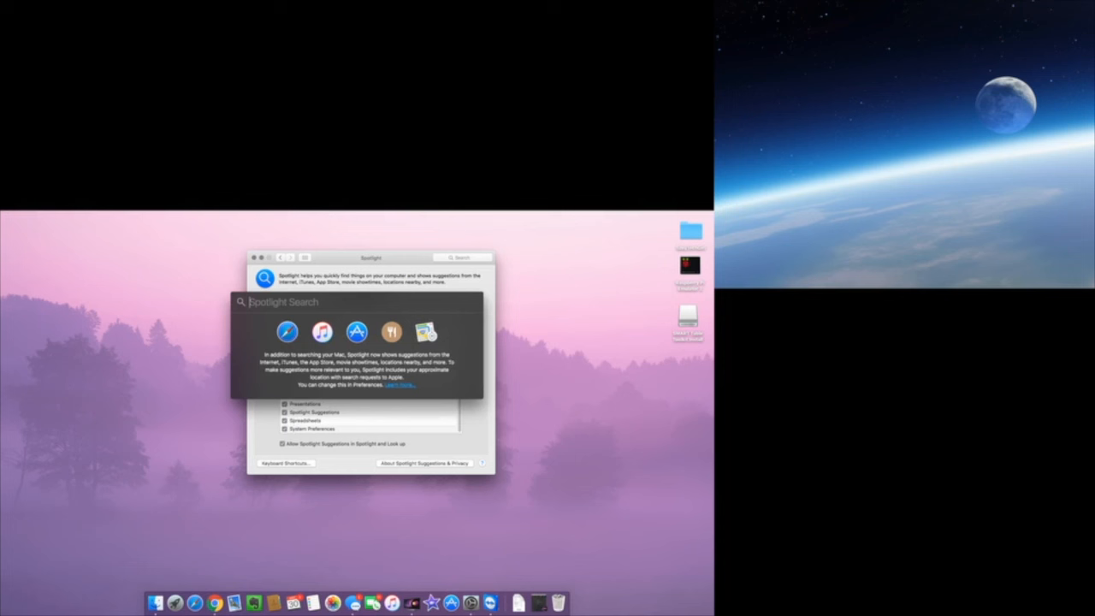
key(Escape)
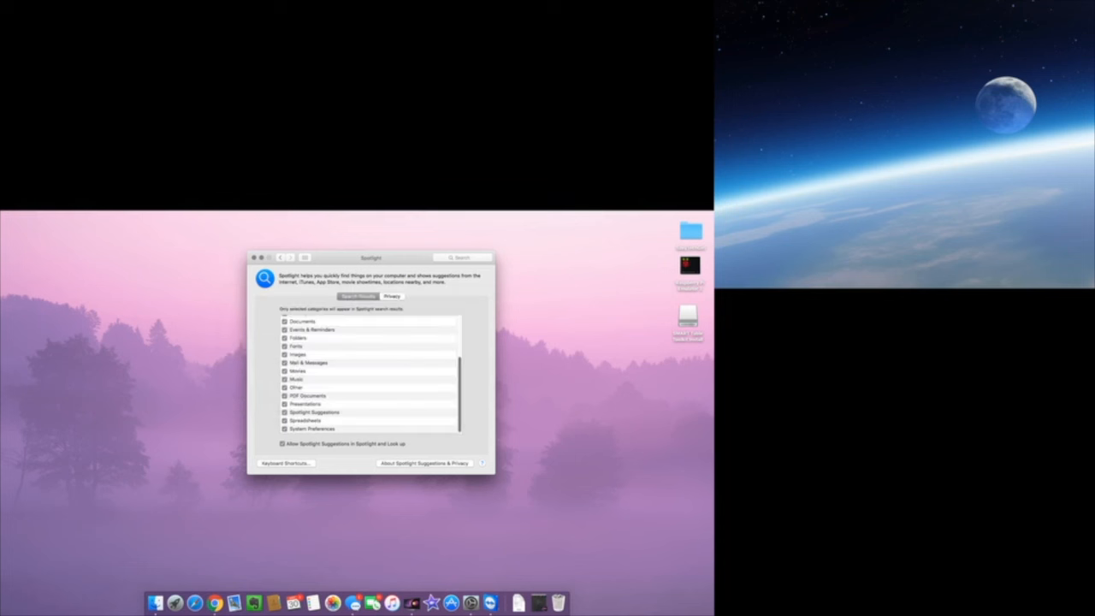
scroll(371, 373, up, 5)
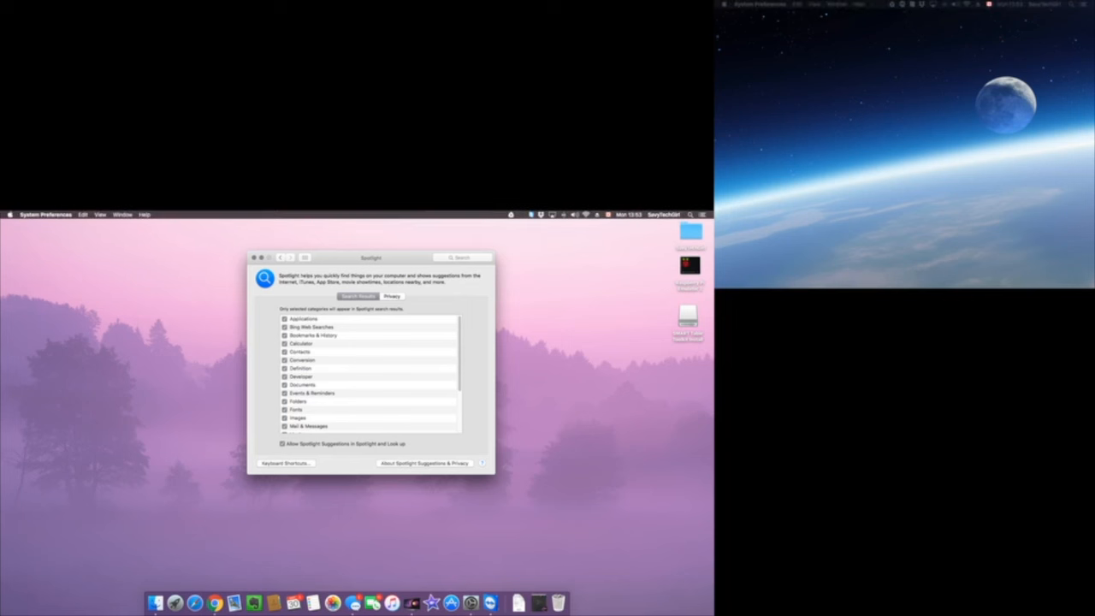
- Search the Mac for "invoice" with Spotlight and dismiss the search
key(super+space)
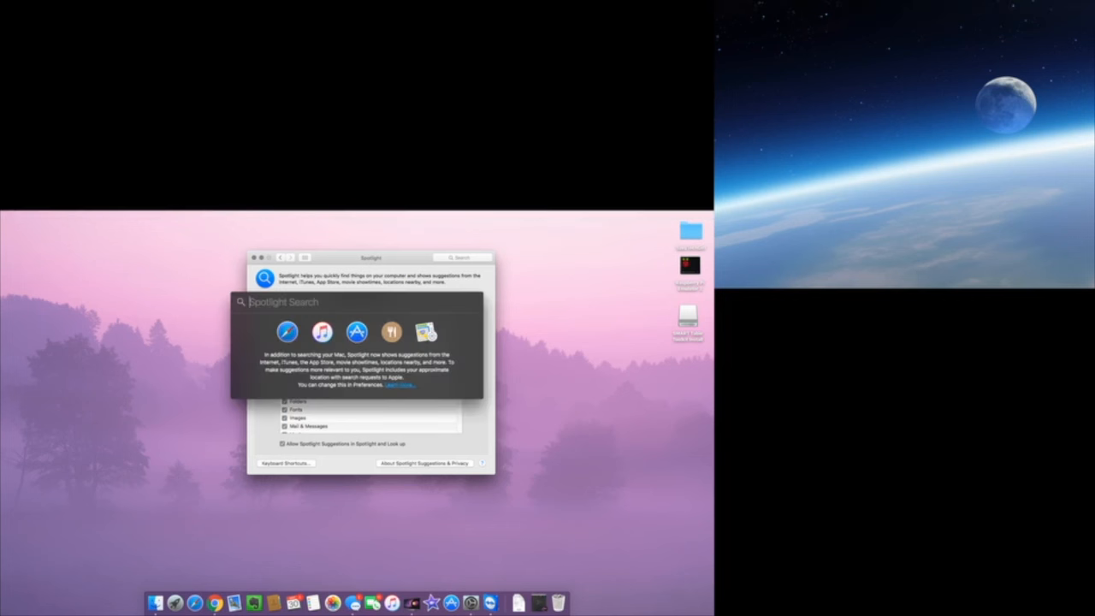
text(invoice)
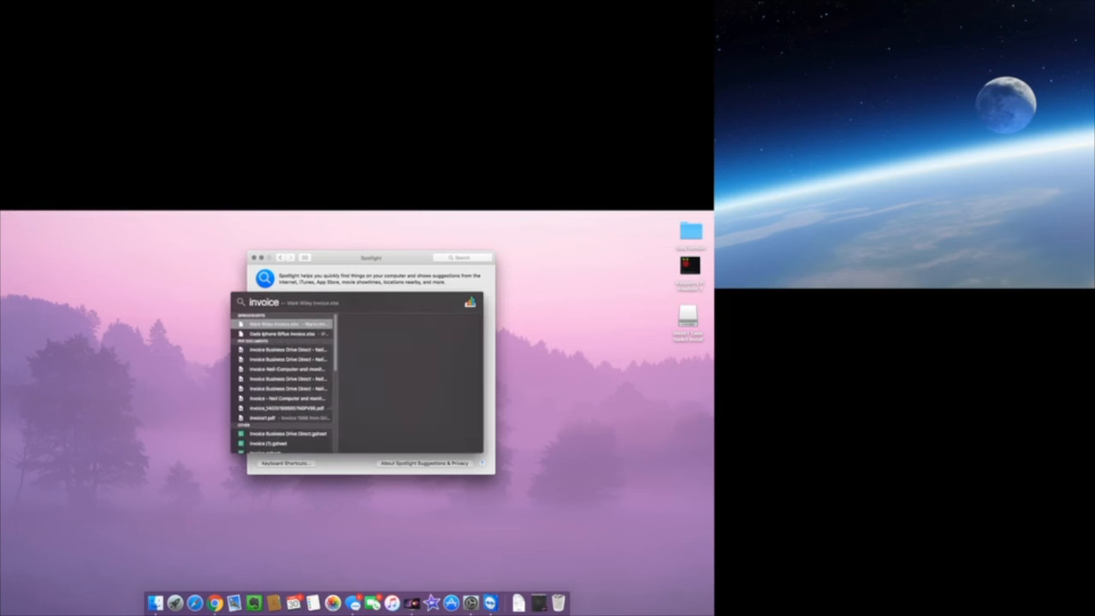
key(Escape)
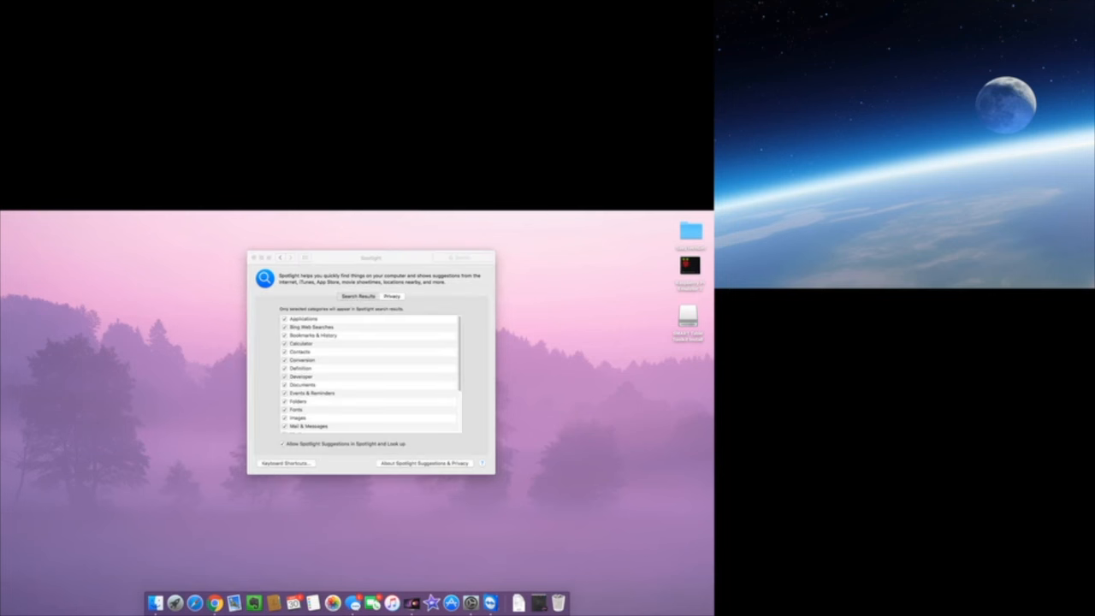
- Open the Notifications preferences, look at the Calendar alert settings, and set the GarageBand alert style to Banners
click(281, 258)
click(477, 282)
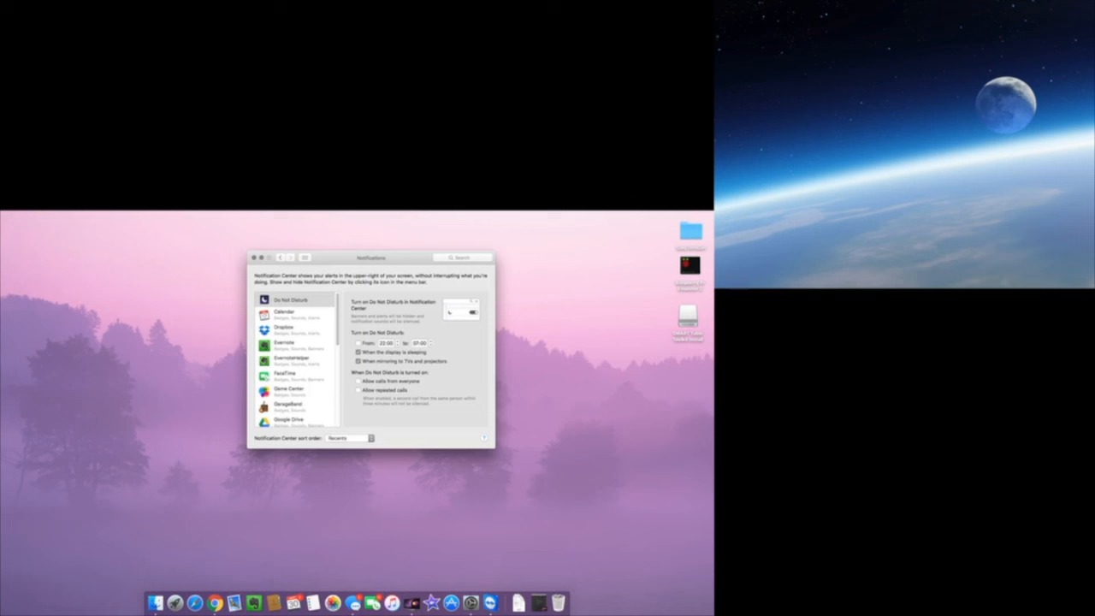
click(296, 315)
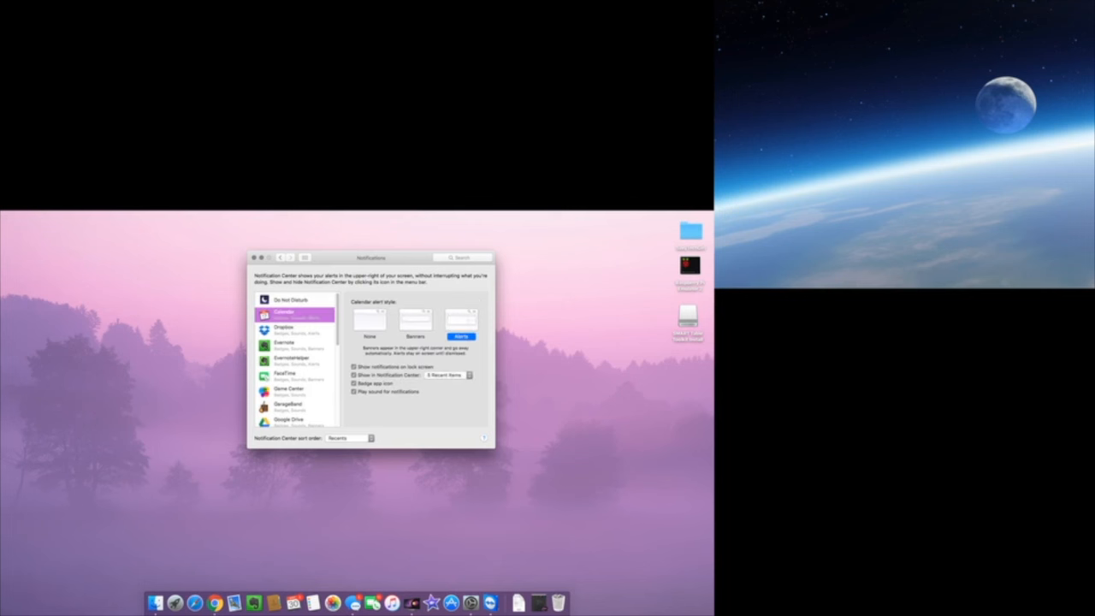
click(296, 407)
click(416, 321)
- Examine the alert style and message preview settings for Messages notifications
scroll(296, 376, down, 2)
scroll(296, 359, down, 3)
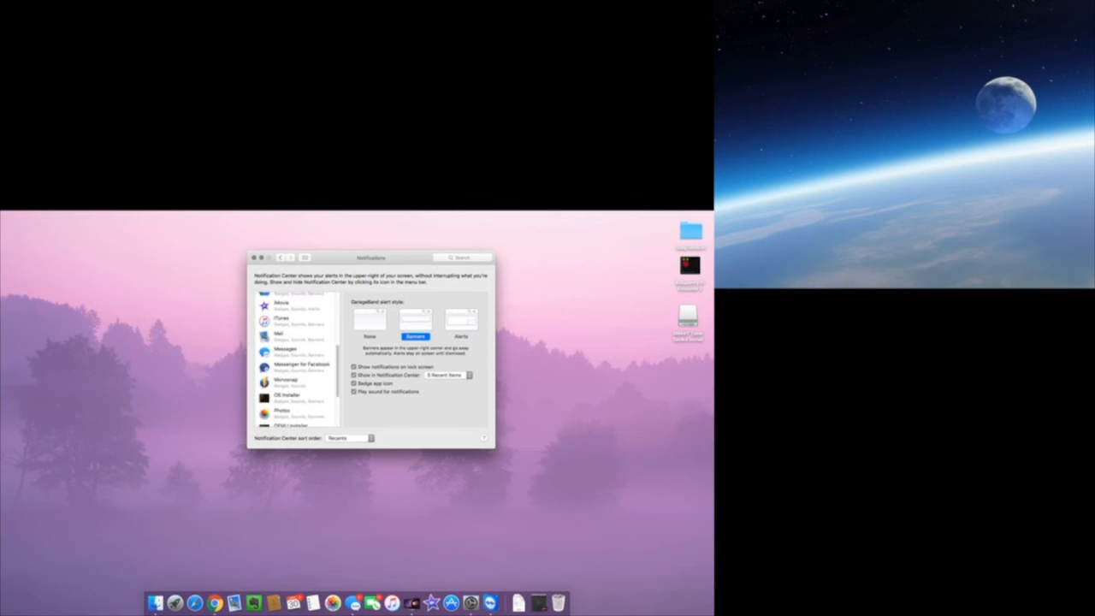
click(296, 352)
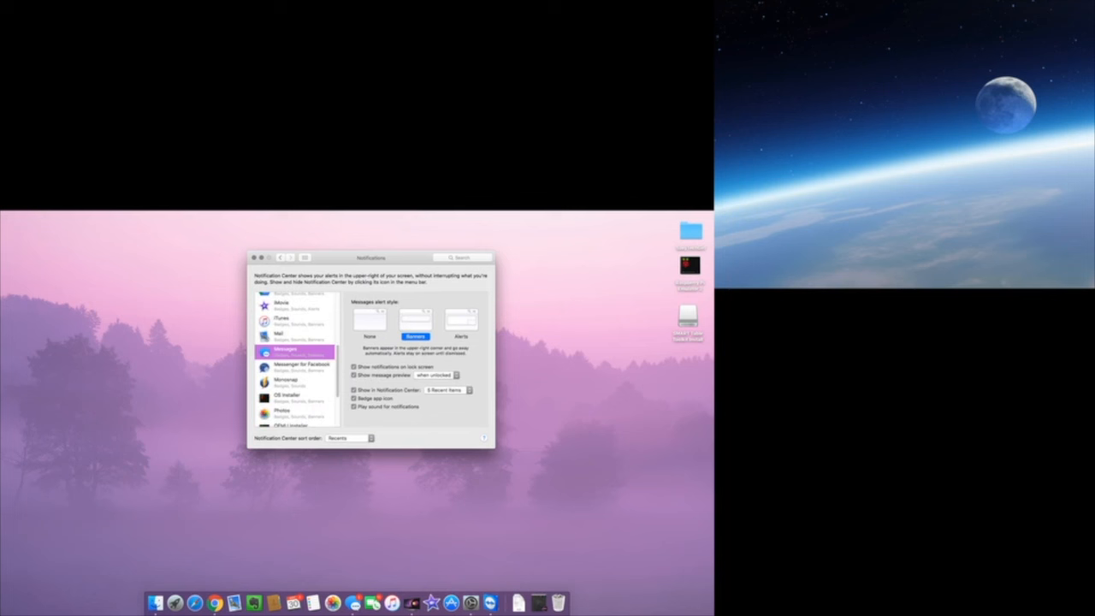
scroll(296, 351, up, 5)
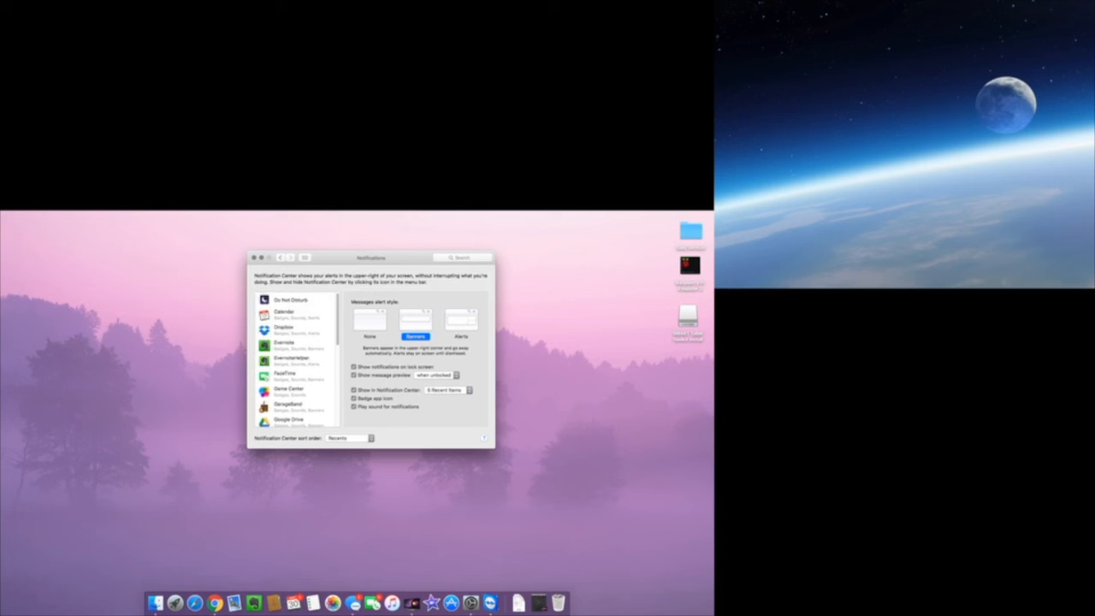
- Turn on the scheduled Do Not Disturb hours and allow repeated calls, then return to the preferences overview
click(292, 300)
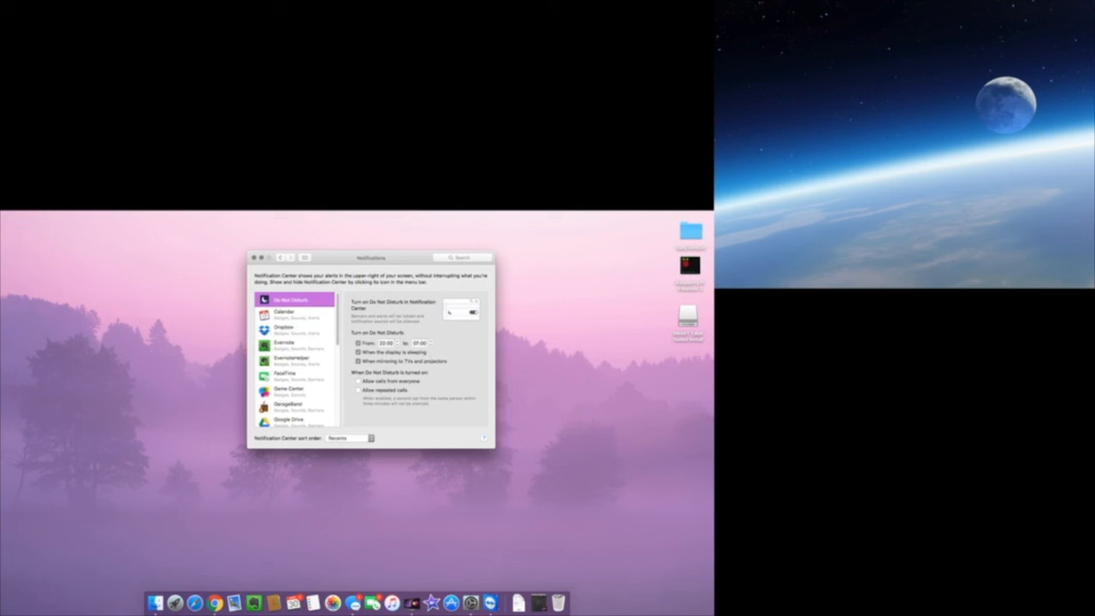
click(359, 390)
click(280, 258)
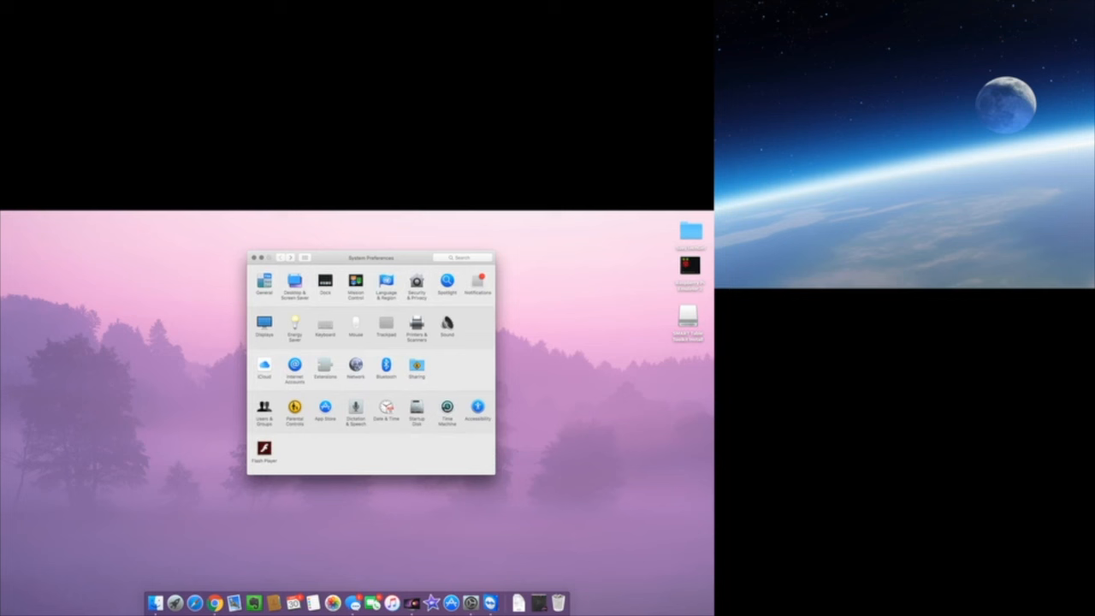
- Open the Displays preferences and switch the second display to a scaled resolution, picking the listed entry
click(265, 322)
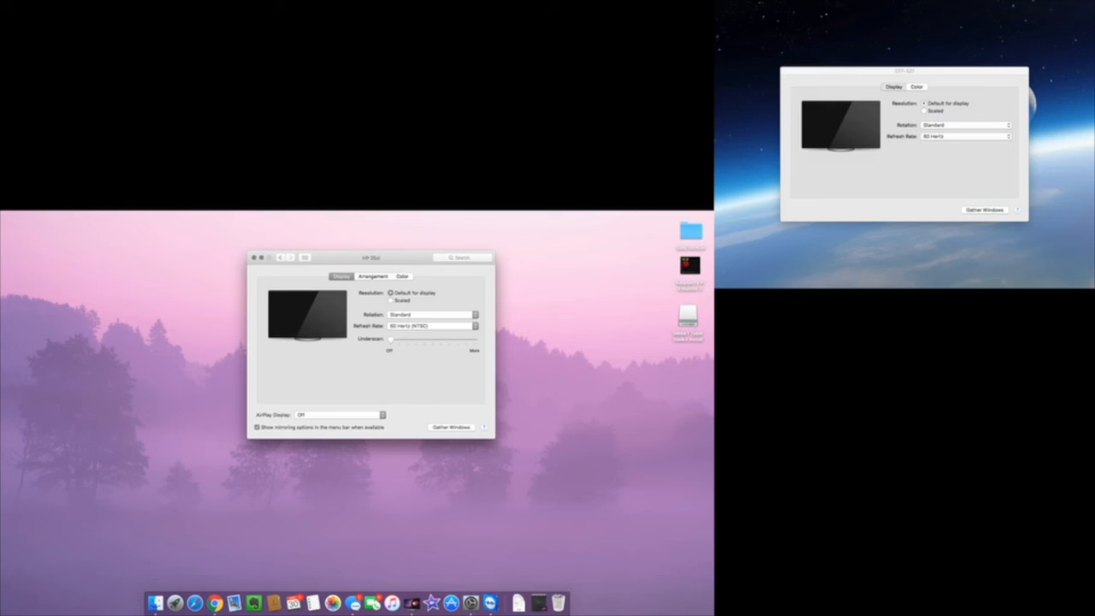
click(924, 111)
click(943, 122)
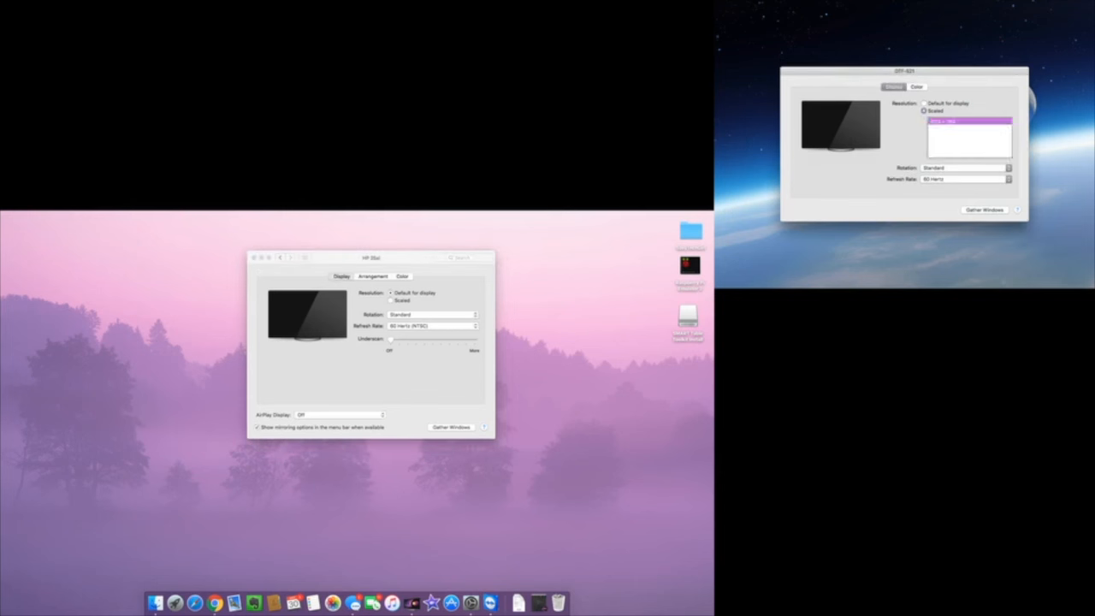
- Examine the color profiles available for the second display and move the main display's preferences window aside
click(916, 86)
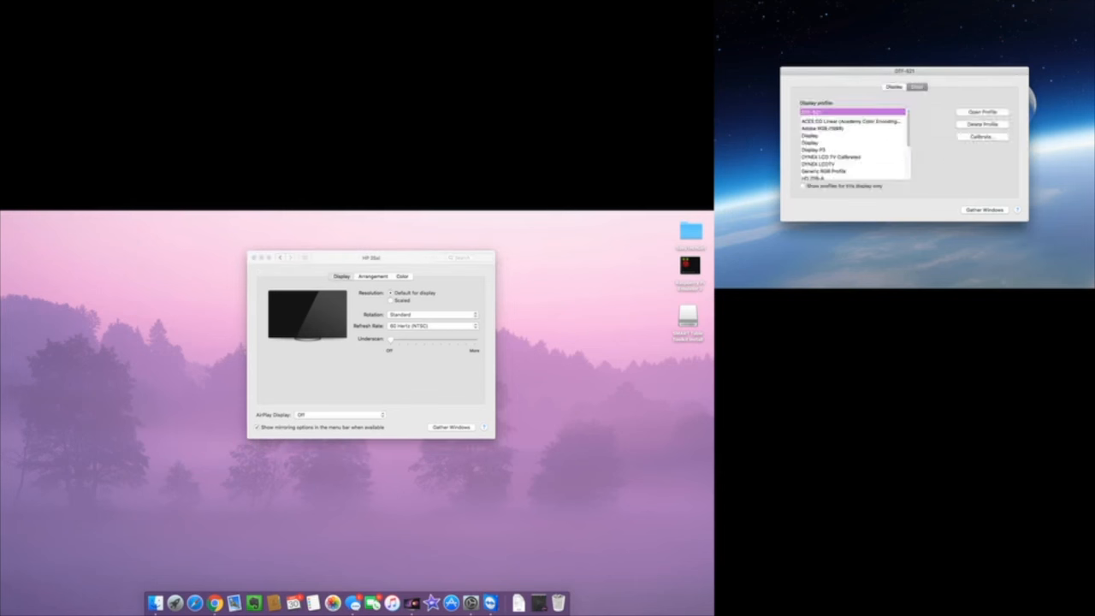
scroll(854, 144, down, 5)
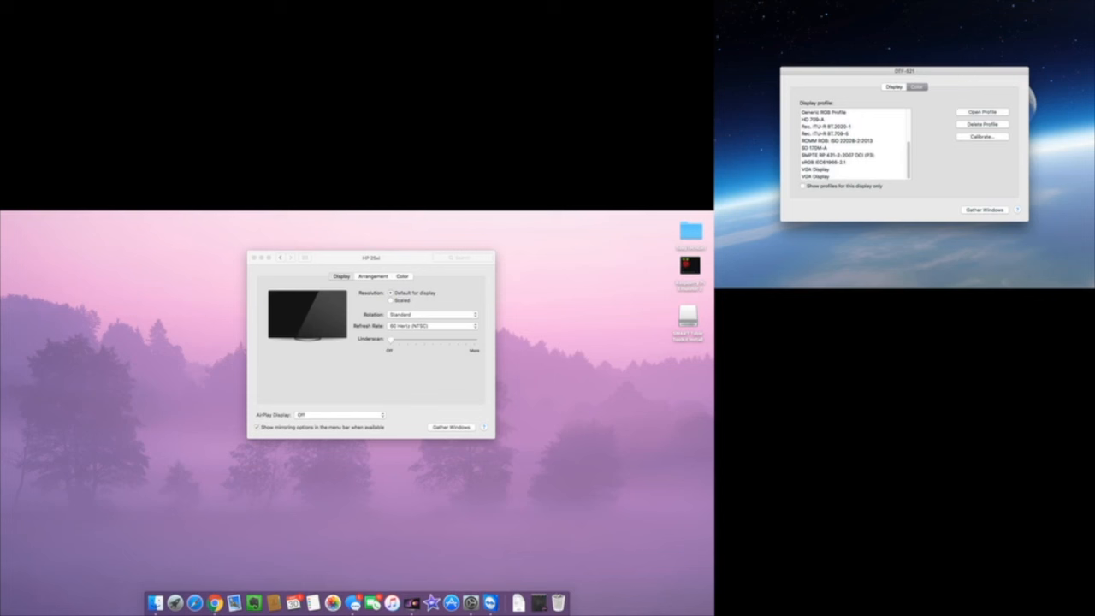
drag(371, 257, 332, 266)
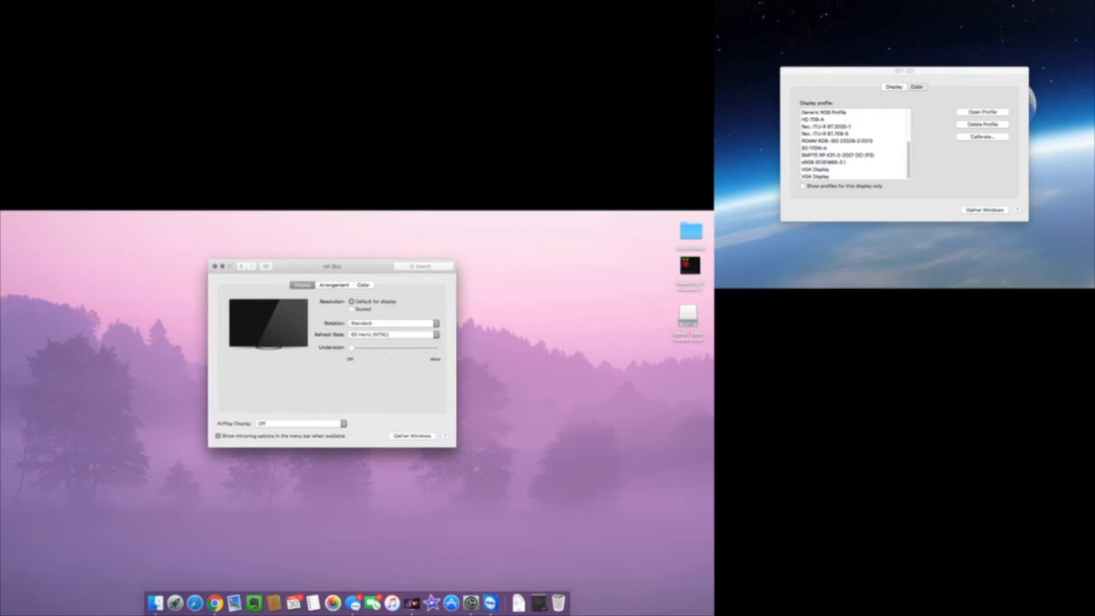
- Move the second display slightly higher in the display arrangement and try mirroring the two displays
click(334, 286)
mouse_move(362, 340)
mouse_down()
mouse_move(362, 369)
mouse_move(361, 342)
mouse_move(333, 333)
mouse_move(278, 334)
mouse_move(279, 362)
mouse_move(283, 333)
mouse_move(362, 333)
mouse_up()
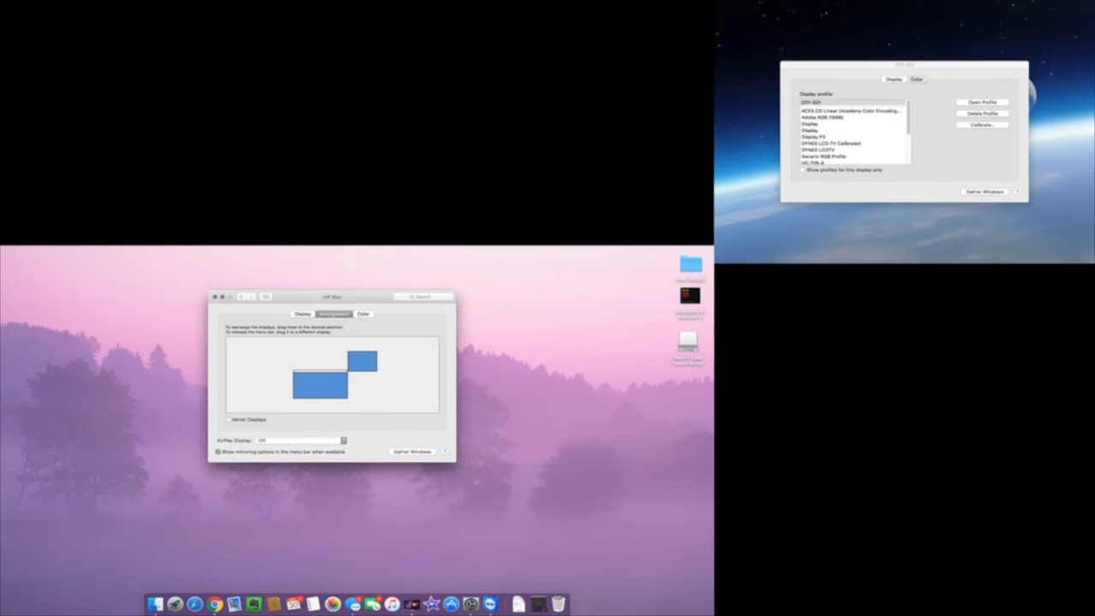
click(228, 420)
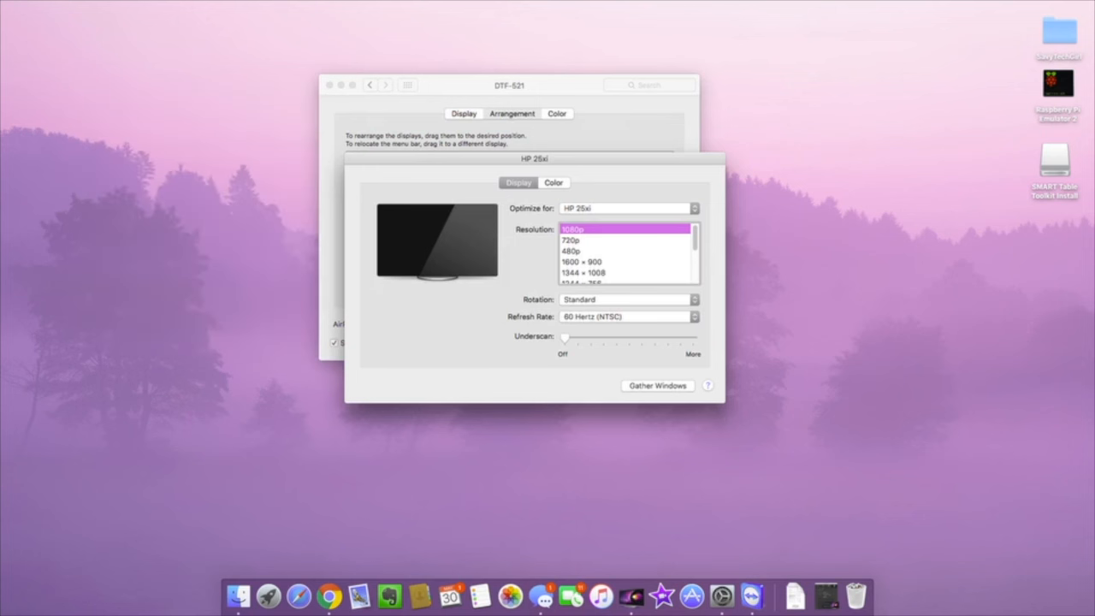
click(510, 85)
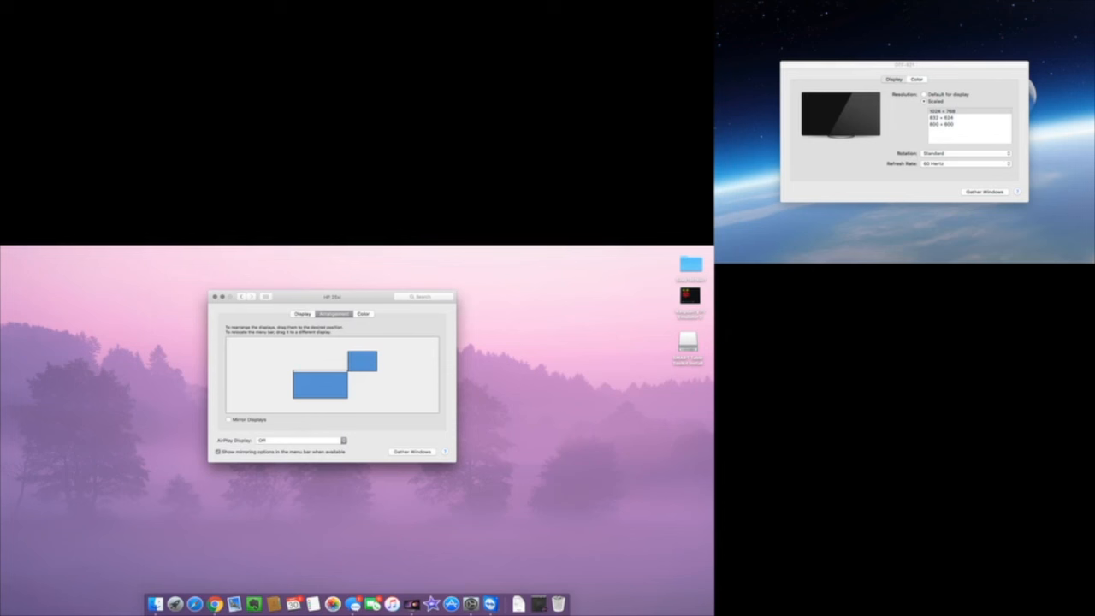
- Leave the Displays preferences, open Energy Saver, and unlock its settings with the account password
click(302, 314)
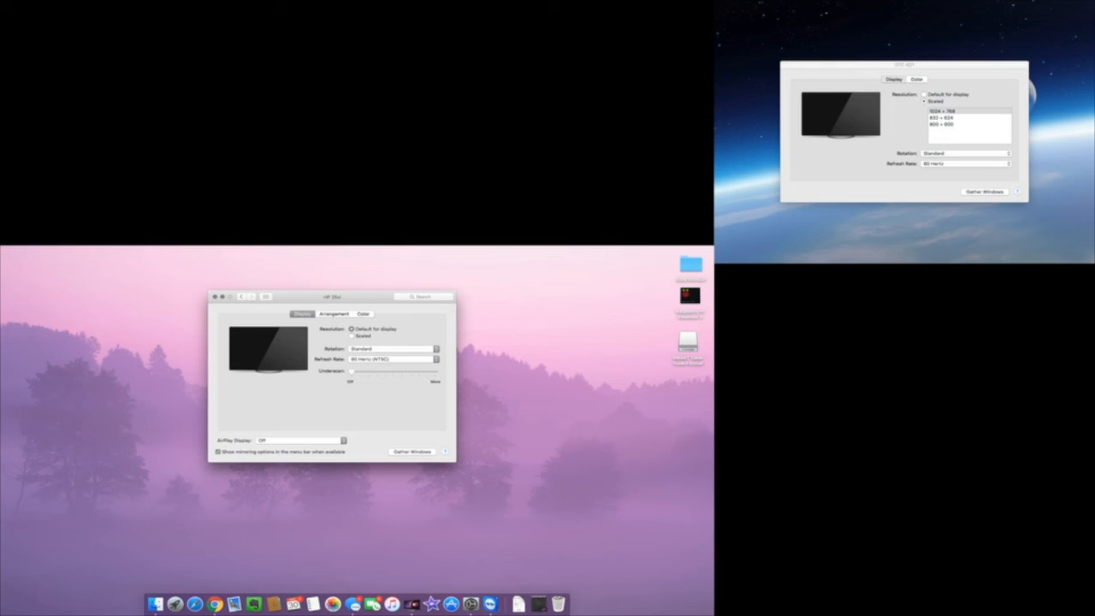
click(240, 296)
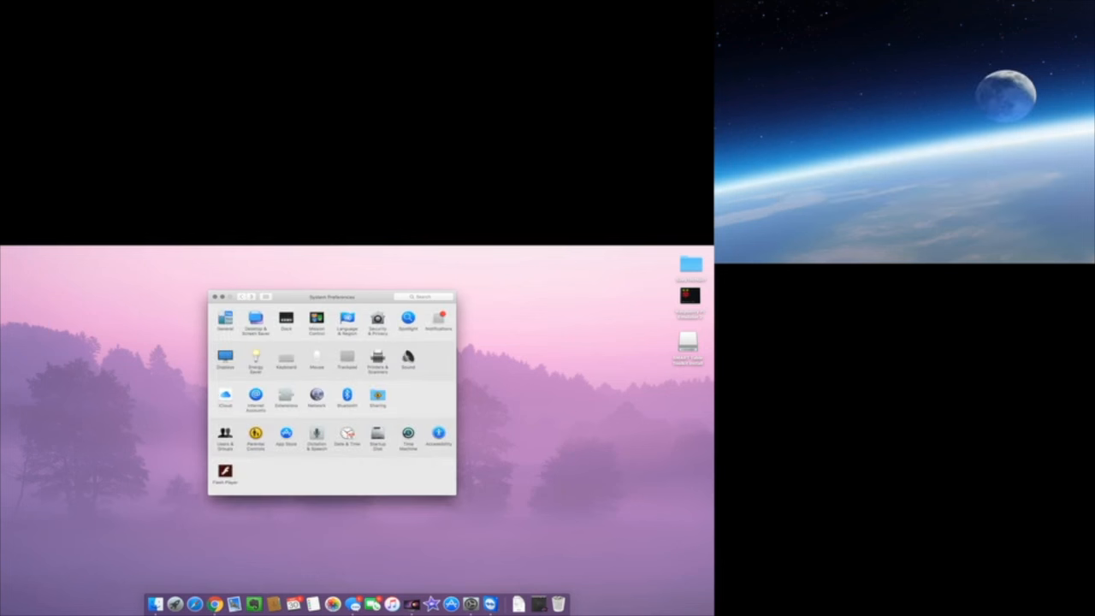
click(256, 356)
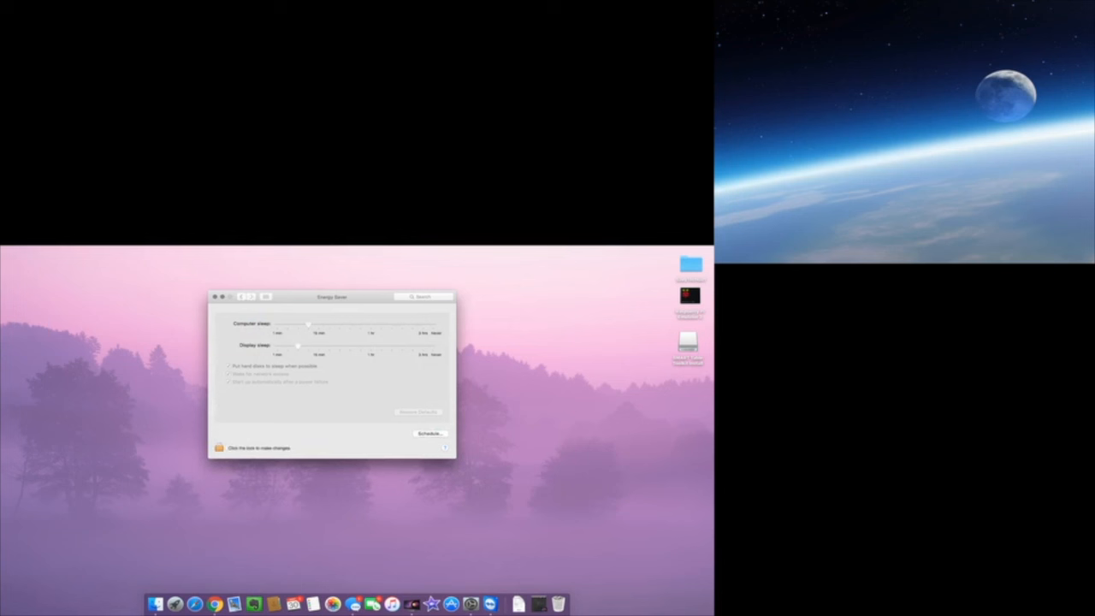
click(219, 448)
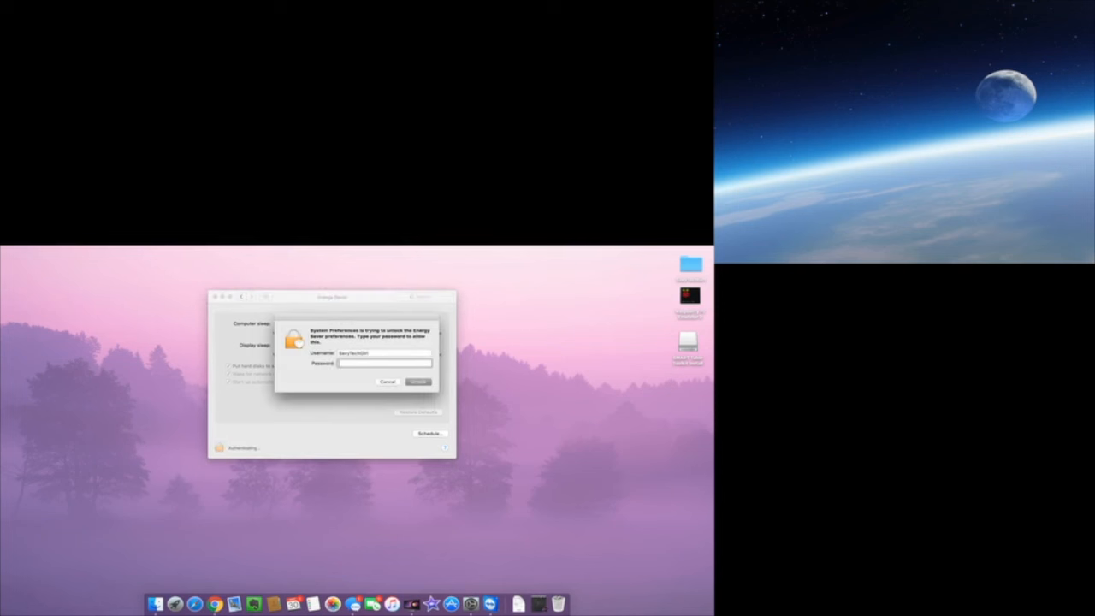
text(••••••••)
key(Return)
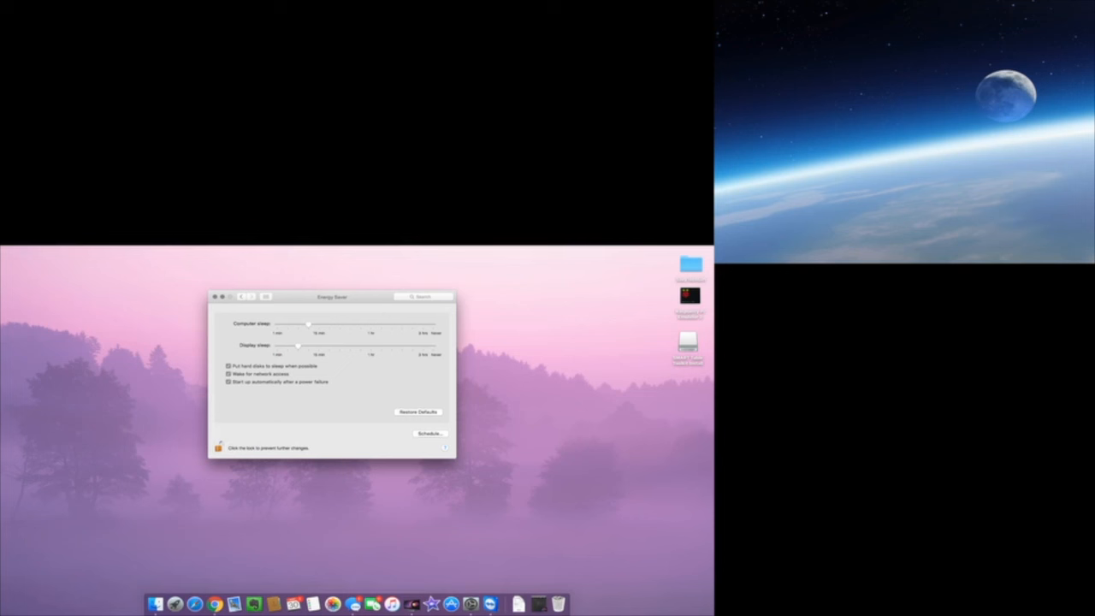
- Look at the Energy Saver startup and sleep schedule, confirm it as is, and lock the settings again
click(429, 434)
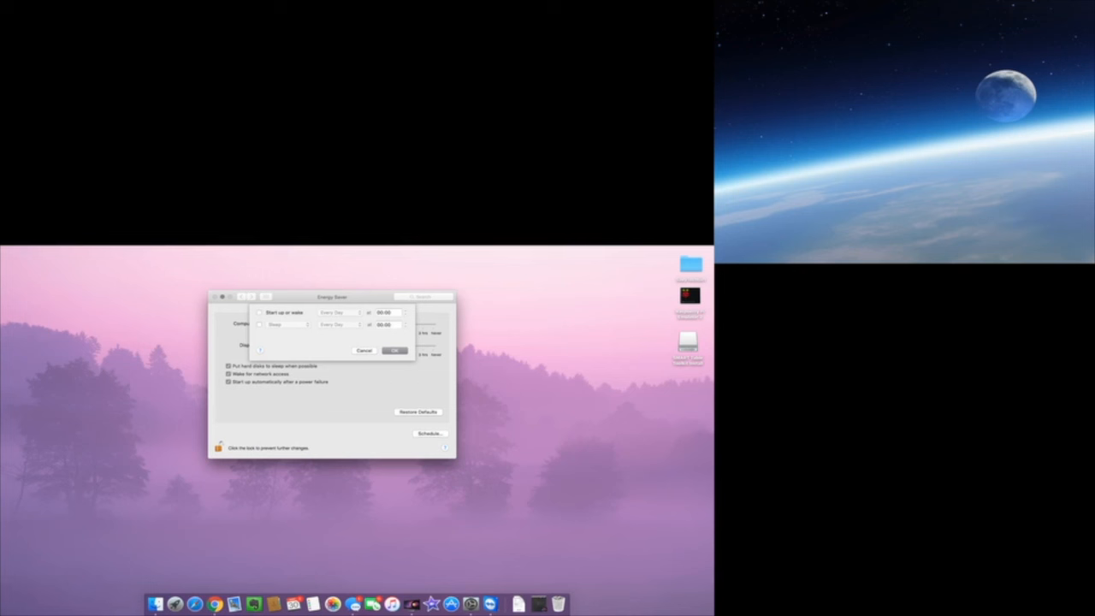
click(394, 351)
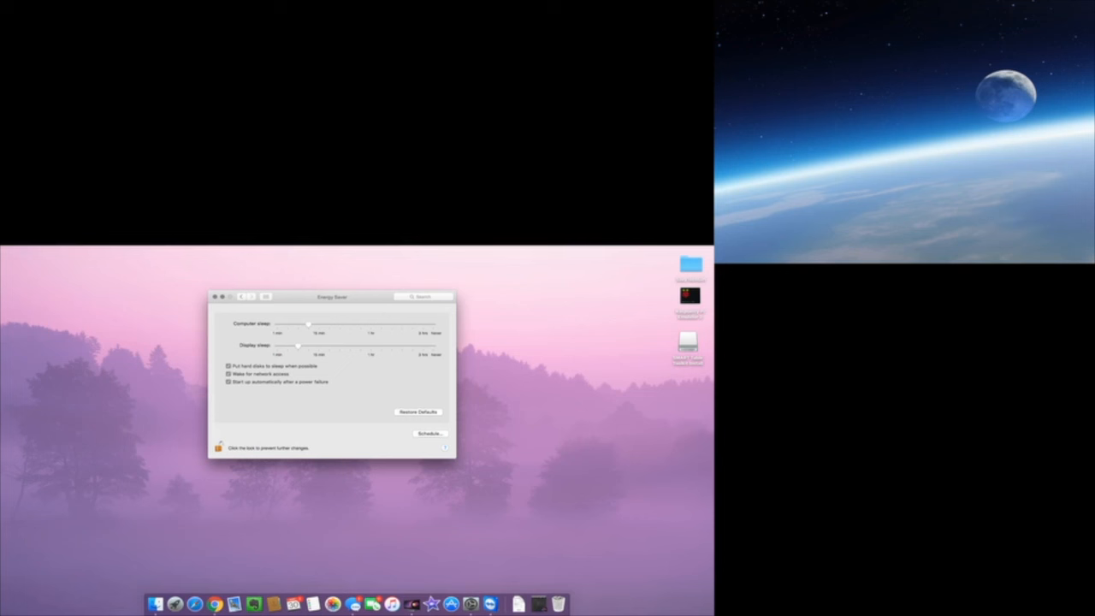
click(219, 447)
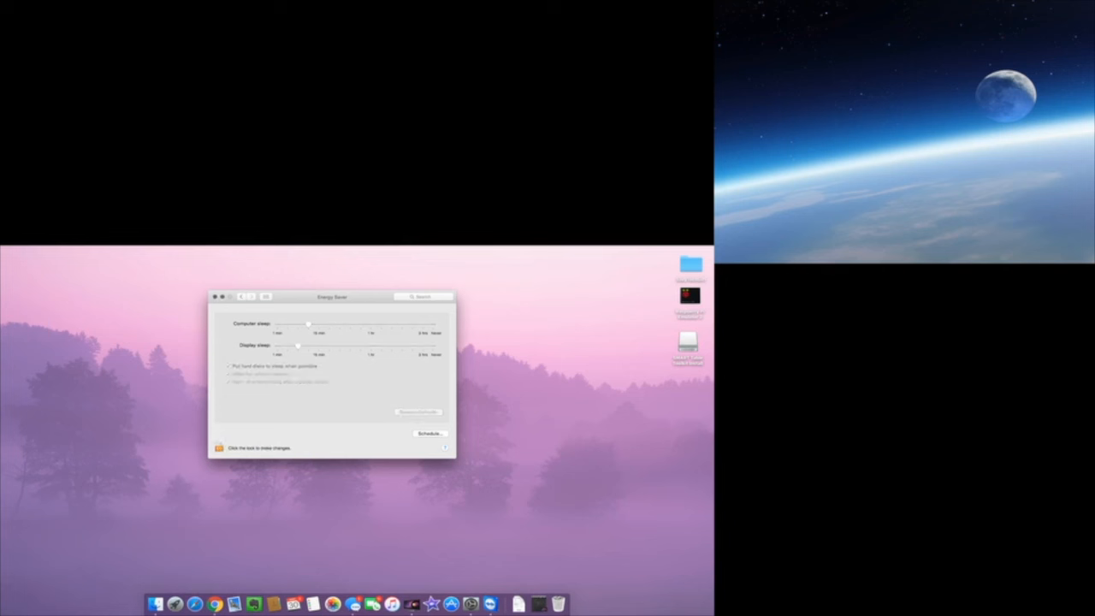
- Look at the text replacement settings in the Keyboard preferences and return to the preferences overview
click(242, 297)
click(286, 358)
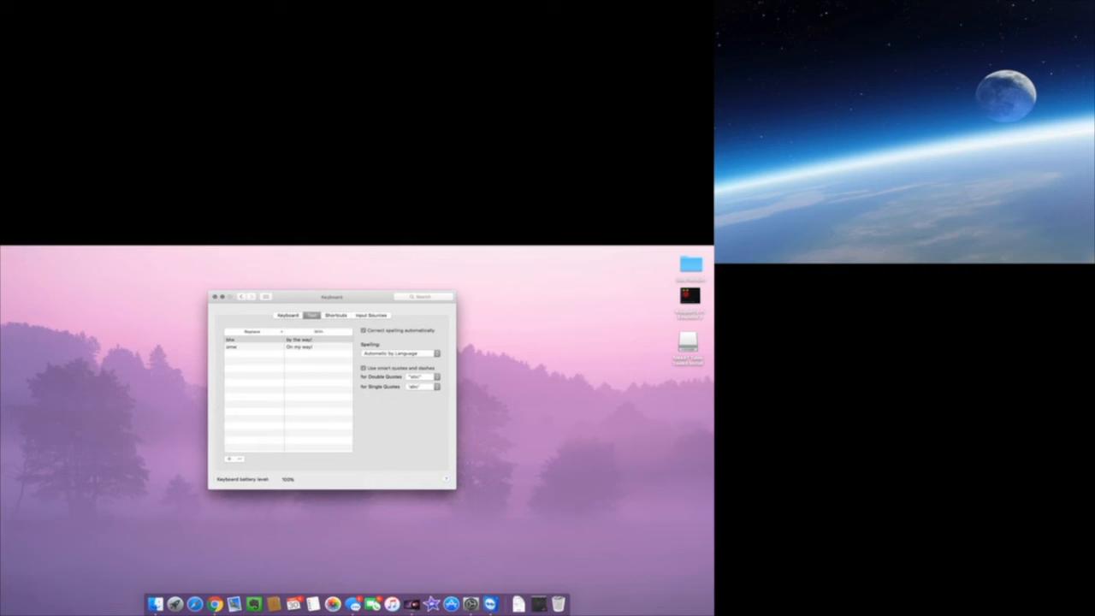
click(241, 297)
- Adjust the tracking speed in the Mouse preferences and look at the Bluetooth mouse setup before returning to the overview
click(317, 357)
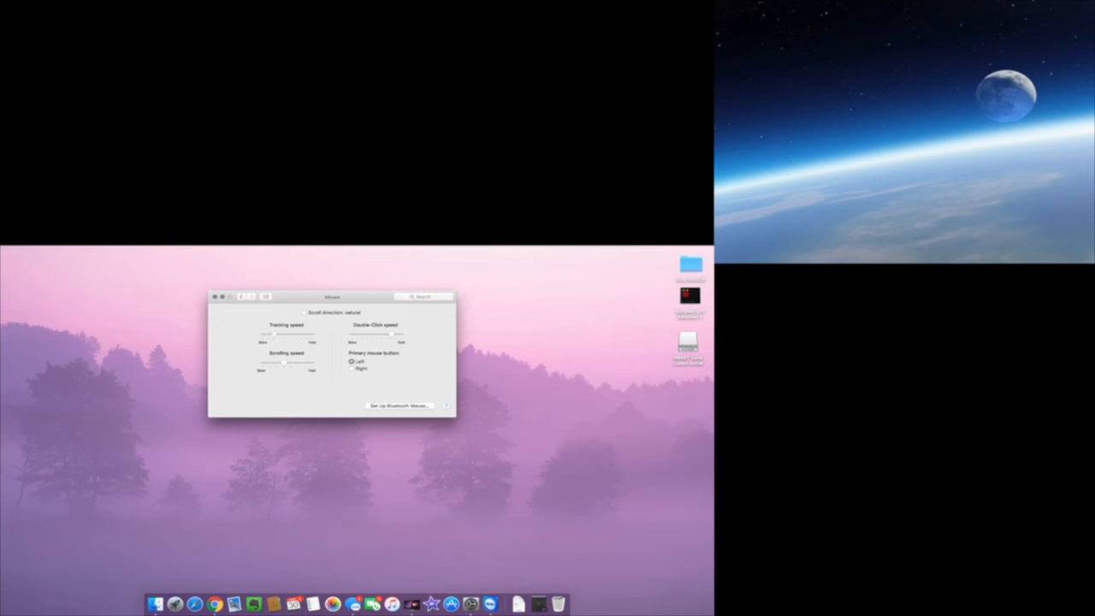
drag(279, 335, 285, 335)
click(399, 405)
click(241, 297)
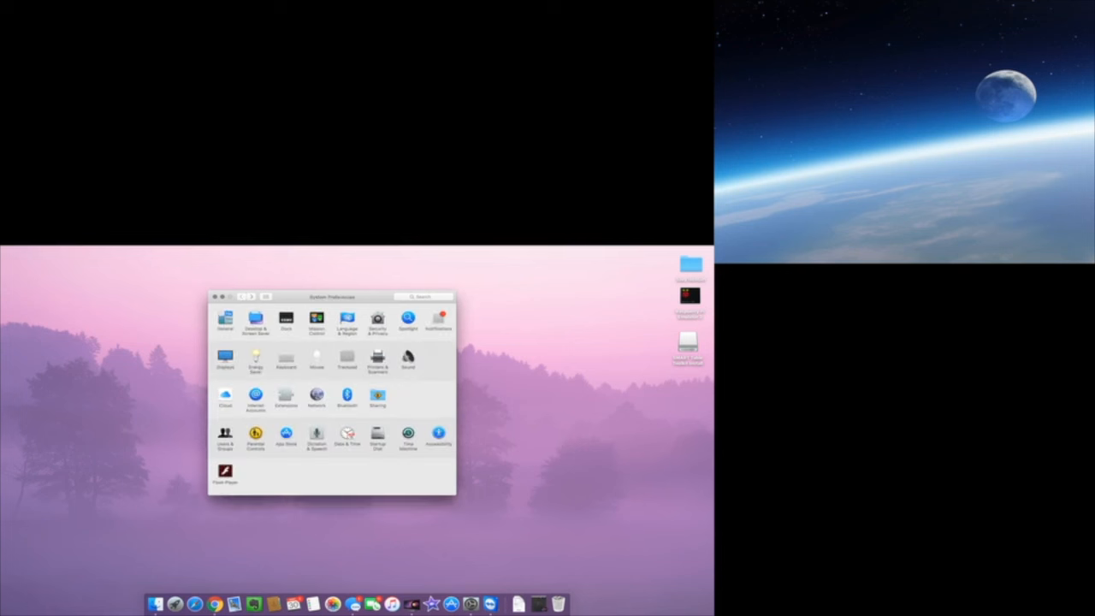
- View the Trackpad preferences and return to the preferences overview
click(348, 357)
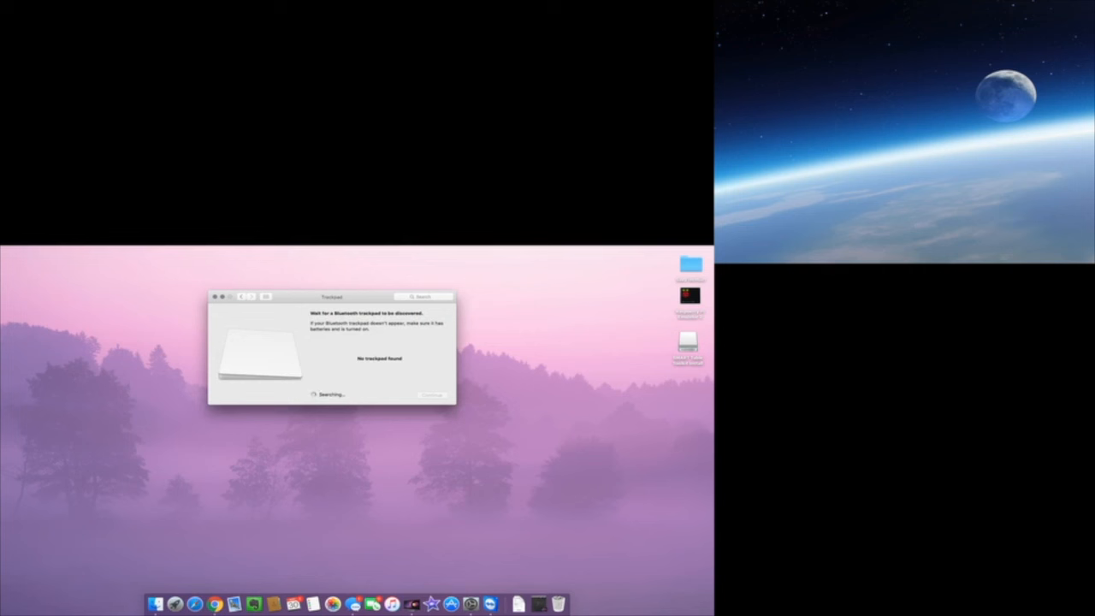
click(241, 297)
- Examine the print, scan and printer sharing settings in the Printers & Scanners preferences and return to the overview
click(377, 357)
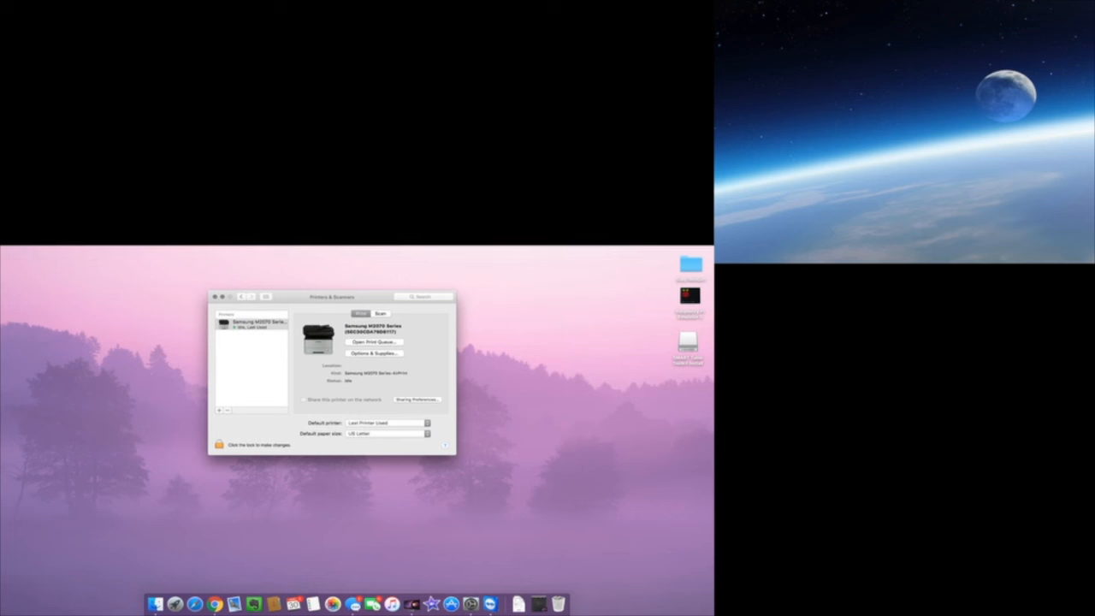
click(380, 314)
click(360, 314)
click(417, 400)
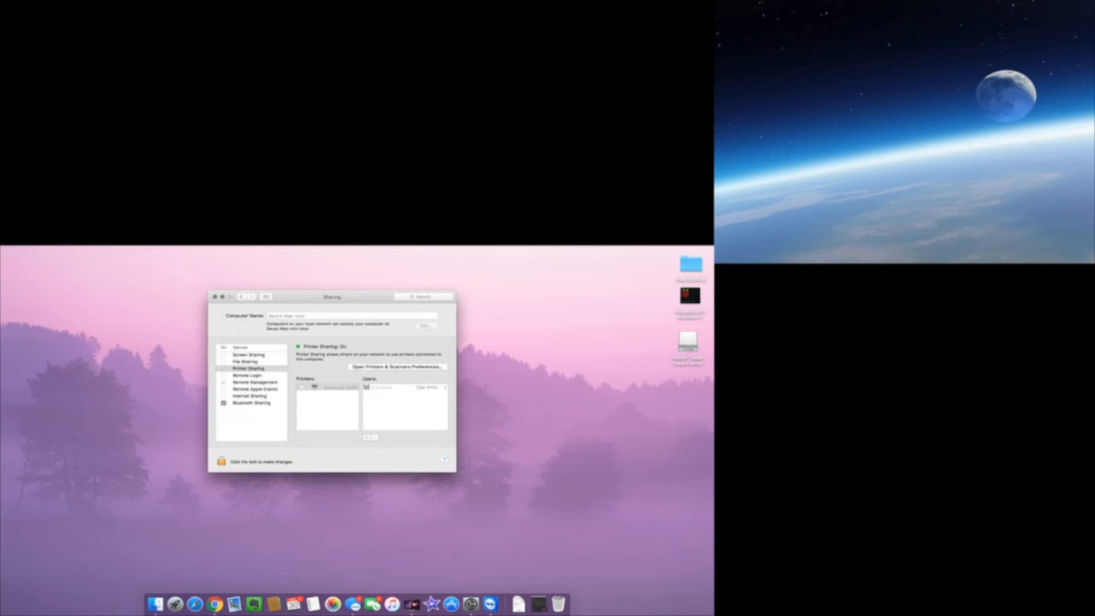
click(242, 296)
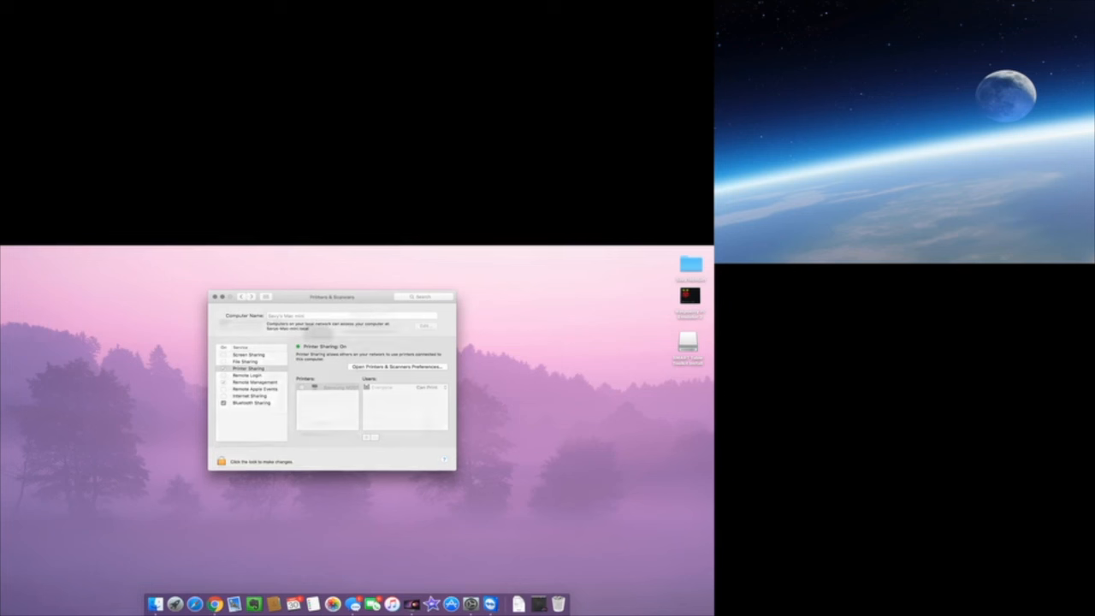
click(241, 296)
- Open the Sound preferences and look through the available sound input devices
click(409, 358)
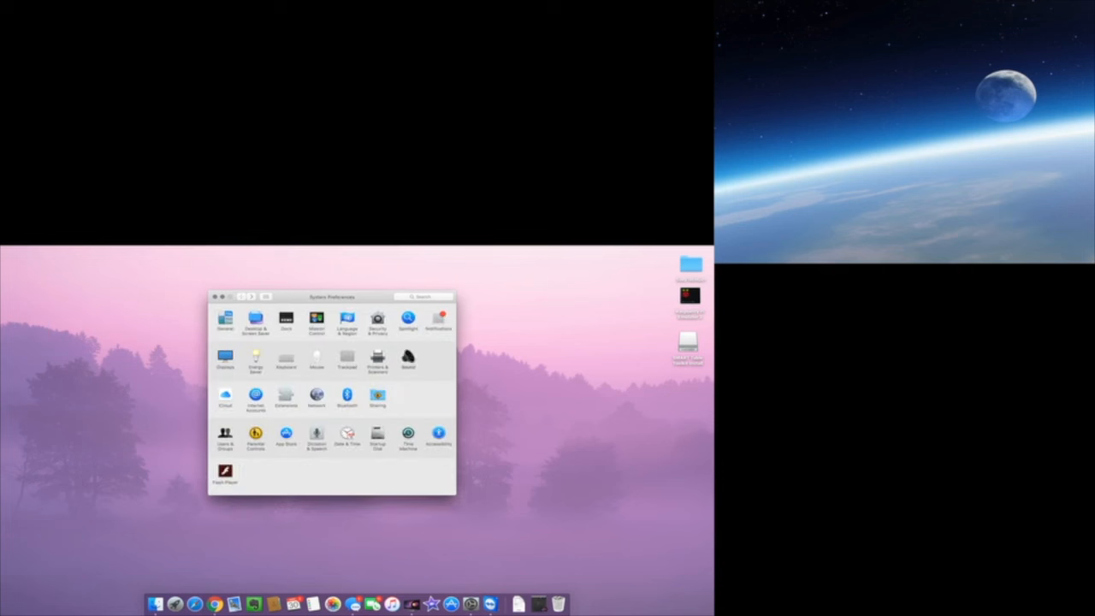
scroll(331, 353, down, 1)
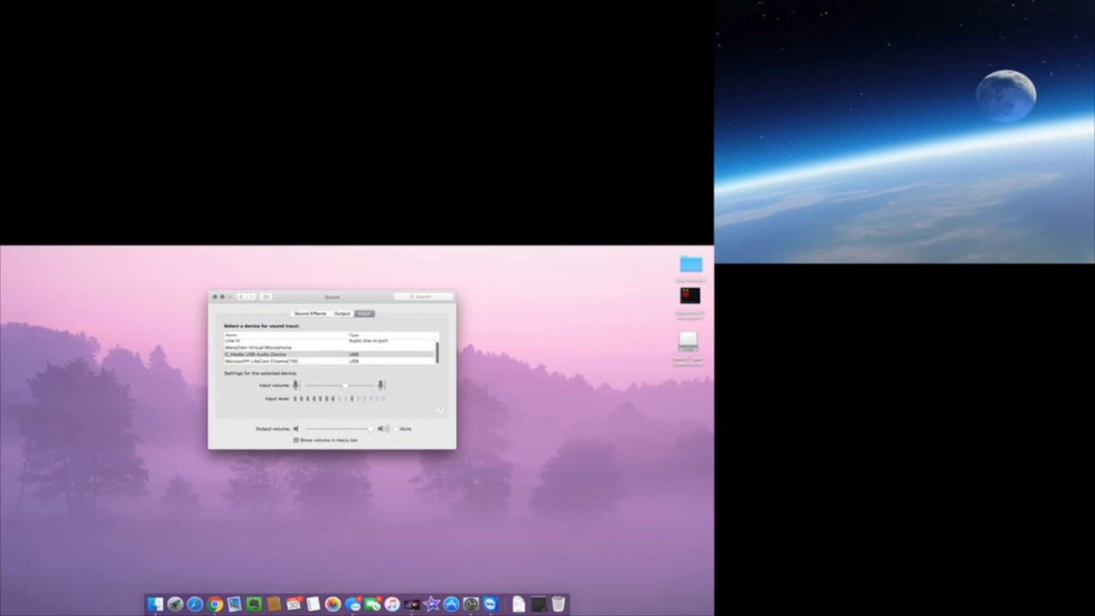
scroll(332, 352, up, 1)
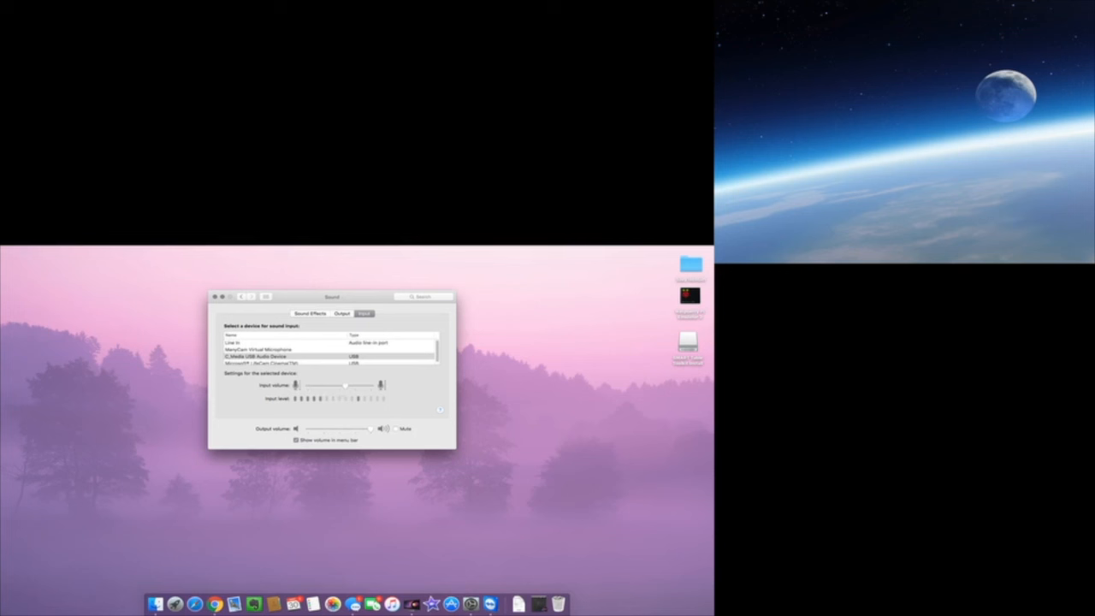
scroll(331, 352, down, 1)
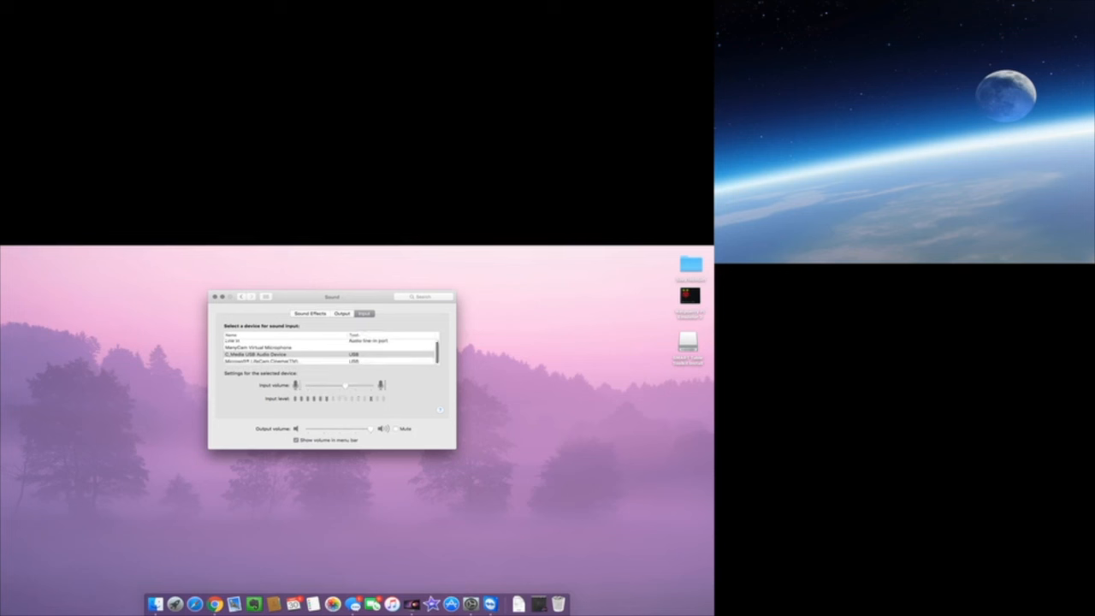
- Browse the alert sounds in the sound effects settings and lower the alert volume slightly
click(310, 314)
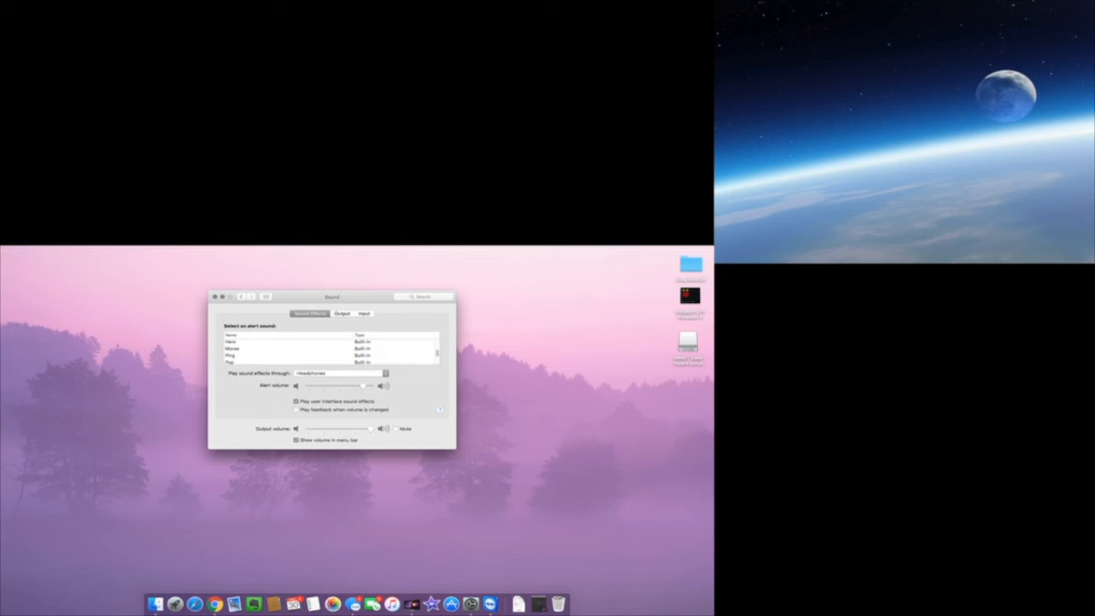
scroll(332, 351, down, 3)
scroll(332, 350, up, 2)
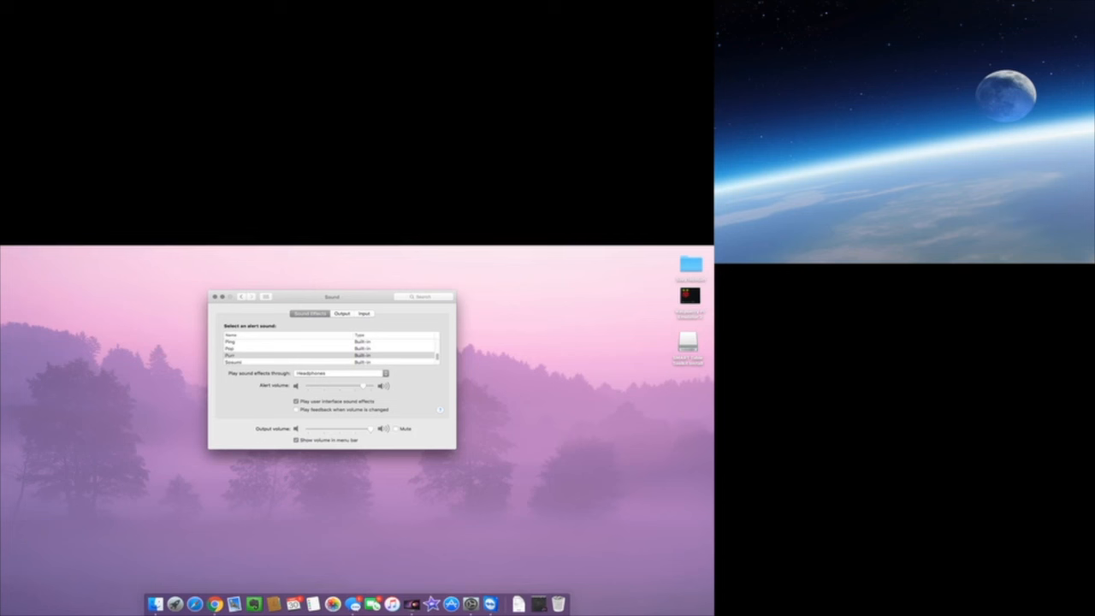
drag(363, 386, 356, 386)
- Compare the sound output and input device settings, and return to the preferences overview
click(343, 314)
click(363, 313)
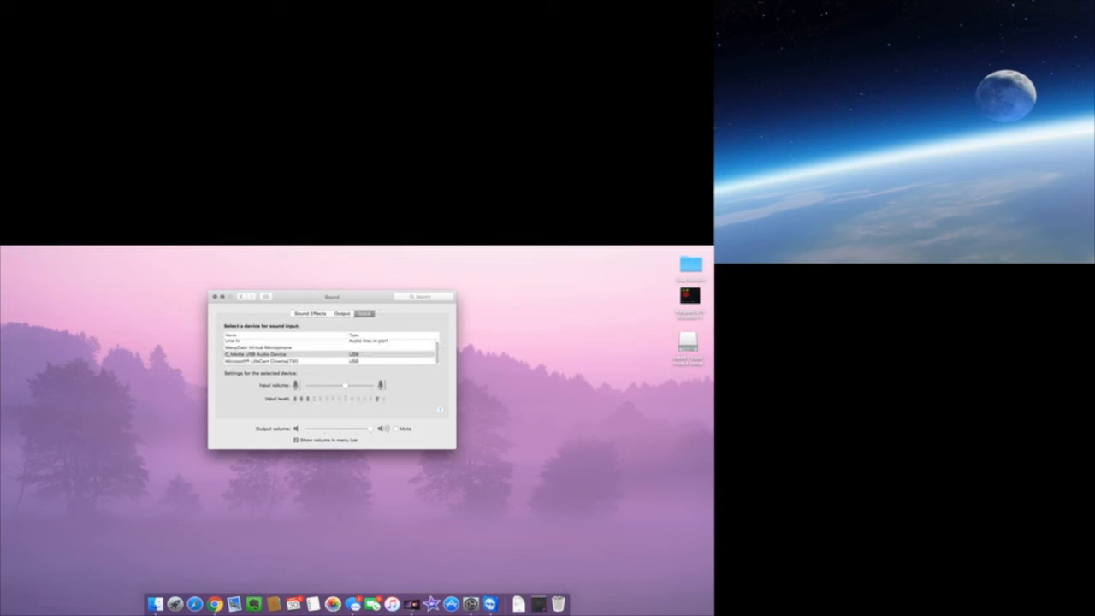
click(342, 313)
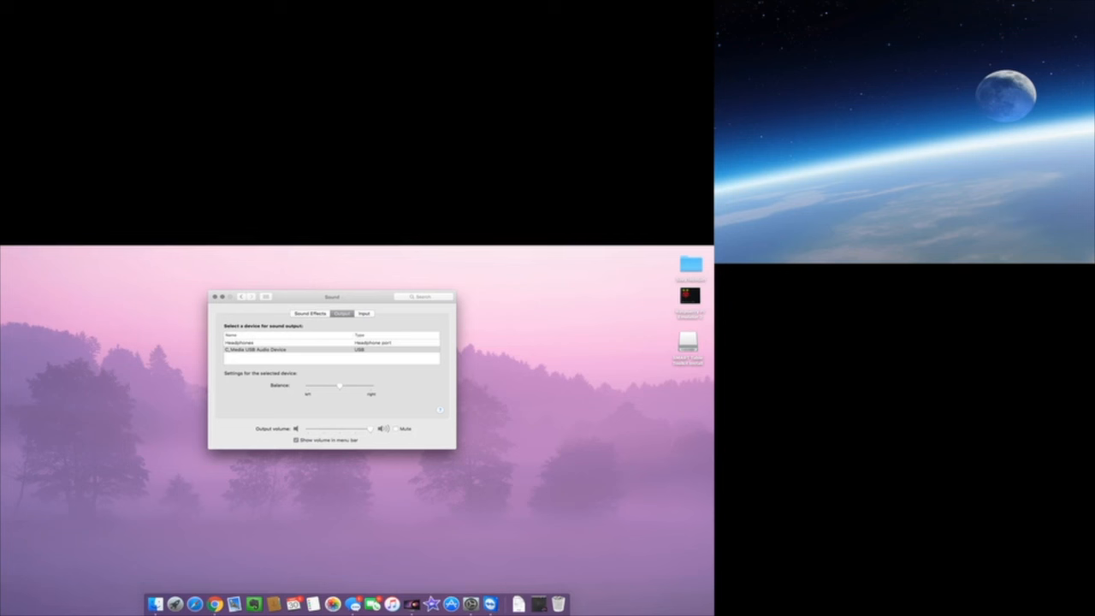
click(363, 313)
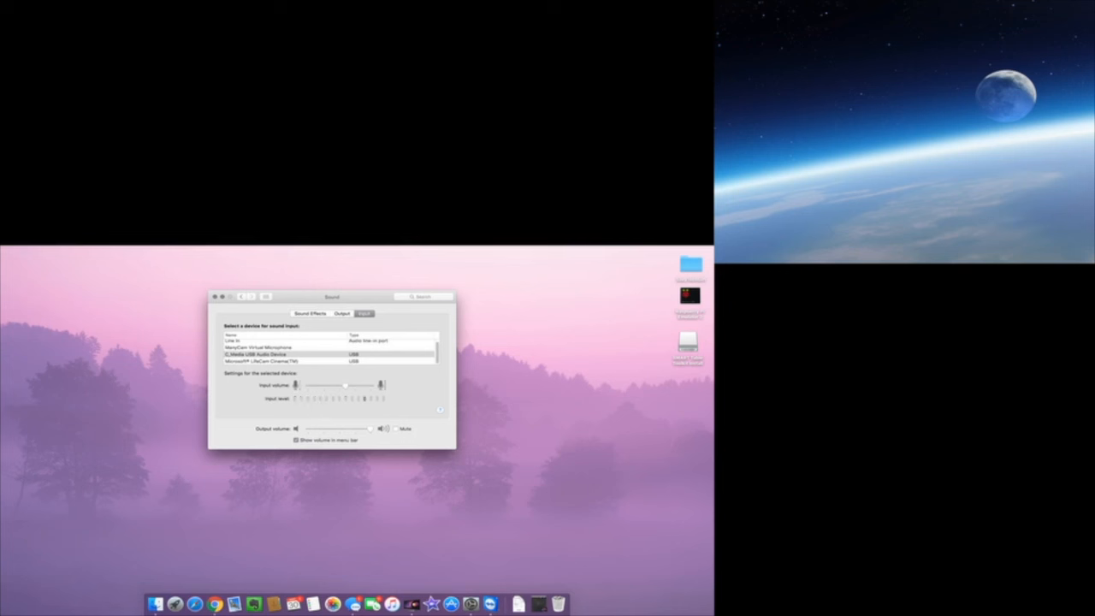
click(241, 297)
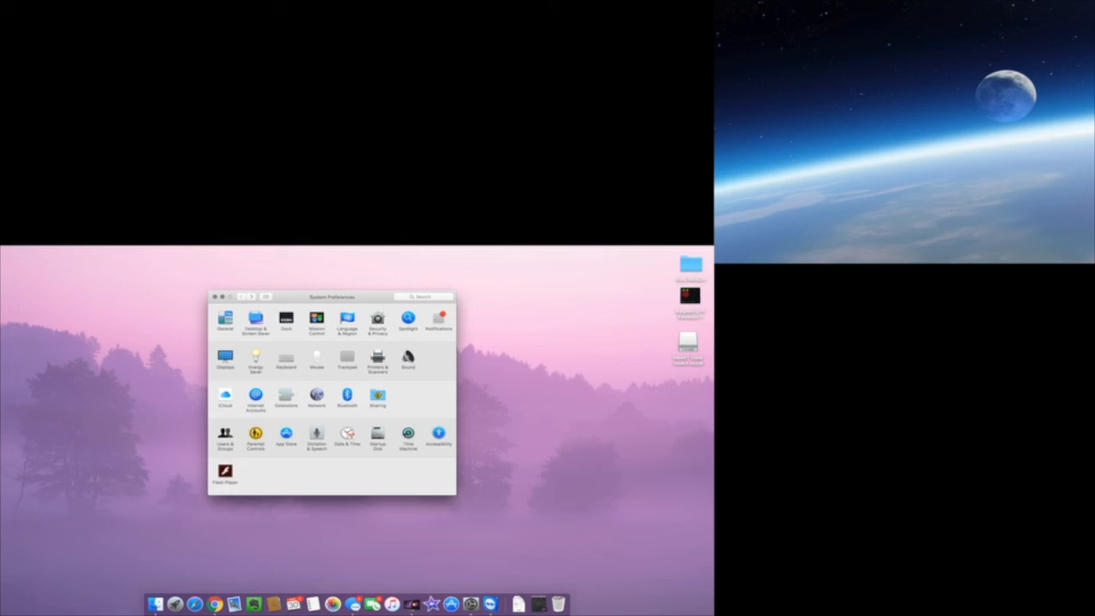
- Open the iCloud preferences, look through the synced services, and return to the preferences overview
click(225, 395)
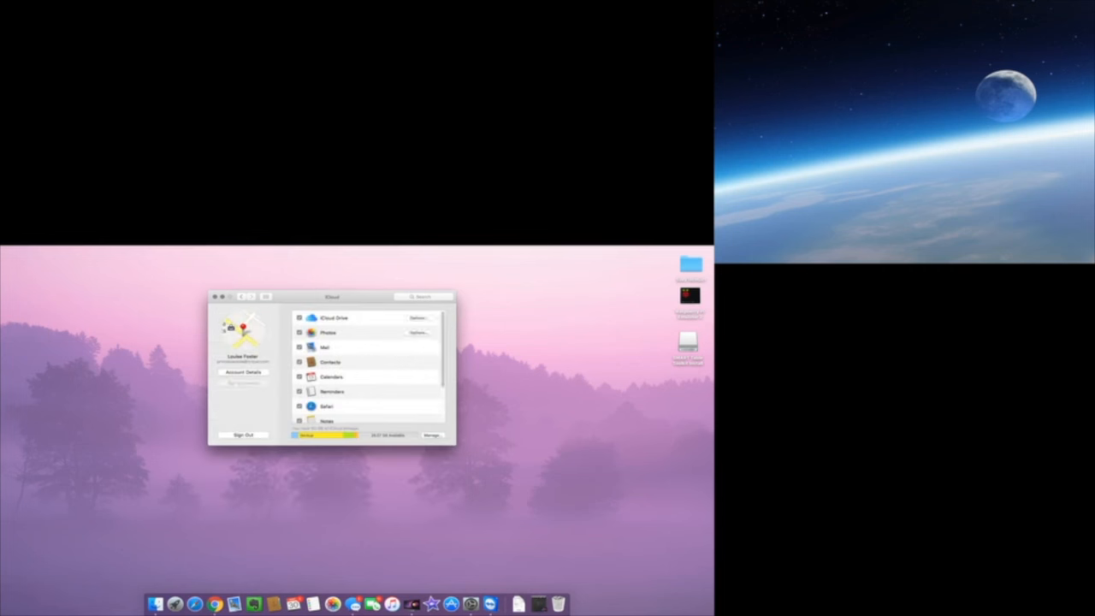
scroll(369, 366, down, 5)
scroll(369, 366, up, 3)
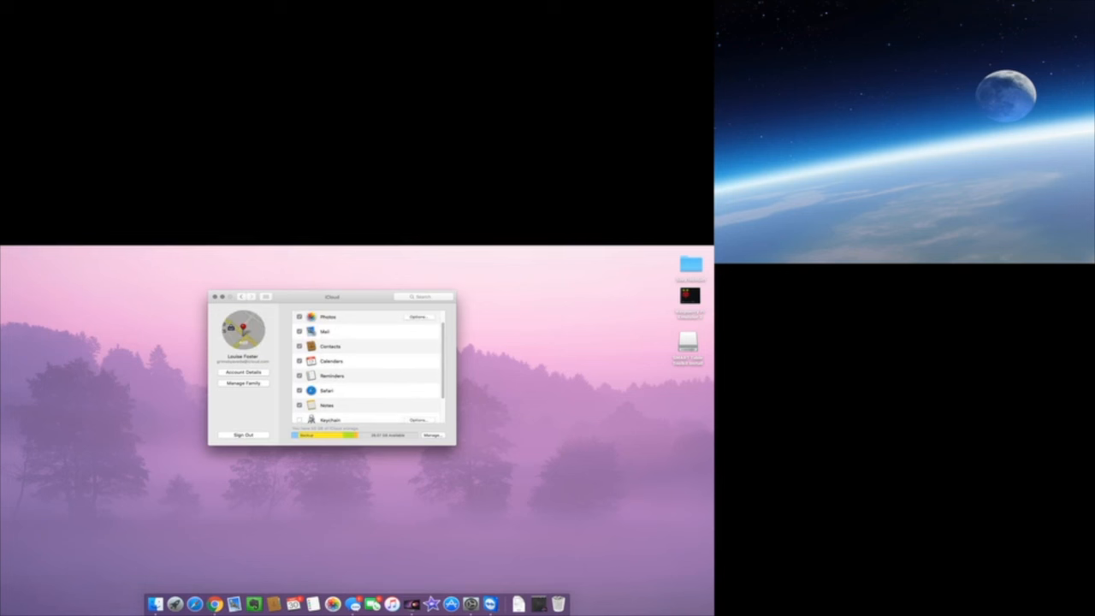
click(241, 297)
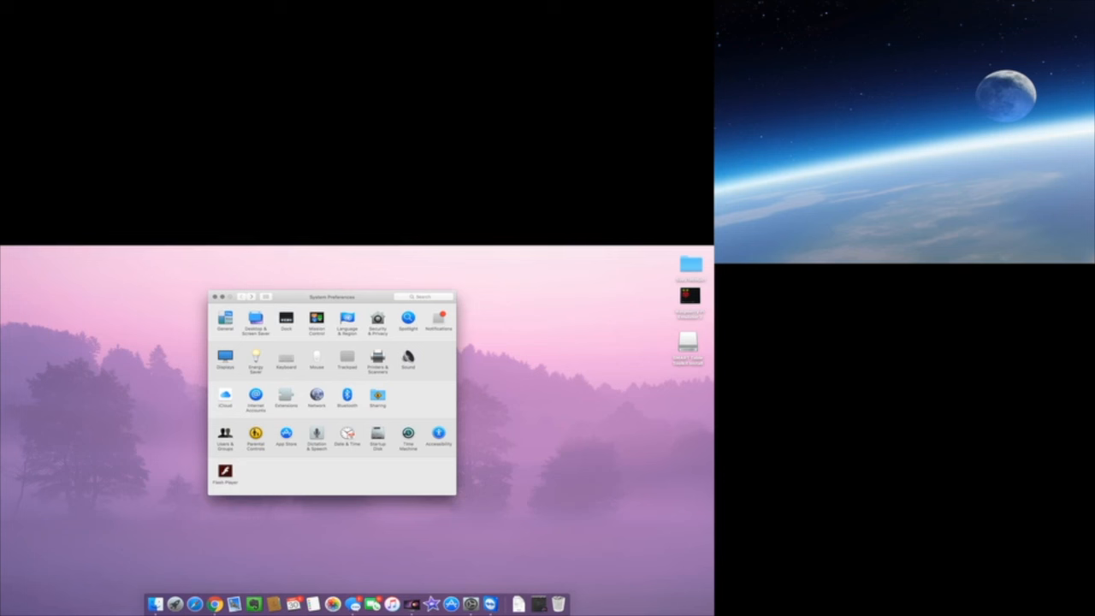
- Open the Internet Accounts preferences, browse the account providers, and view the Facebook sign-in form without signing in
click(255, 394)
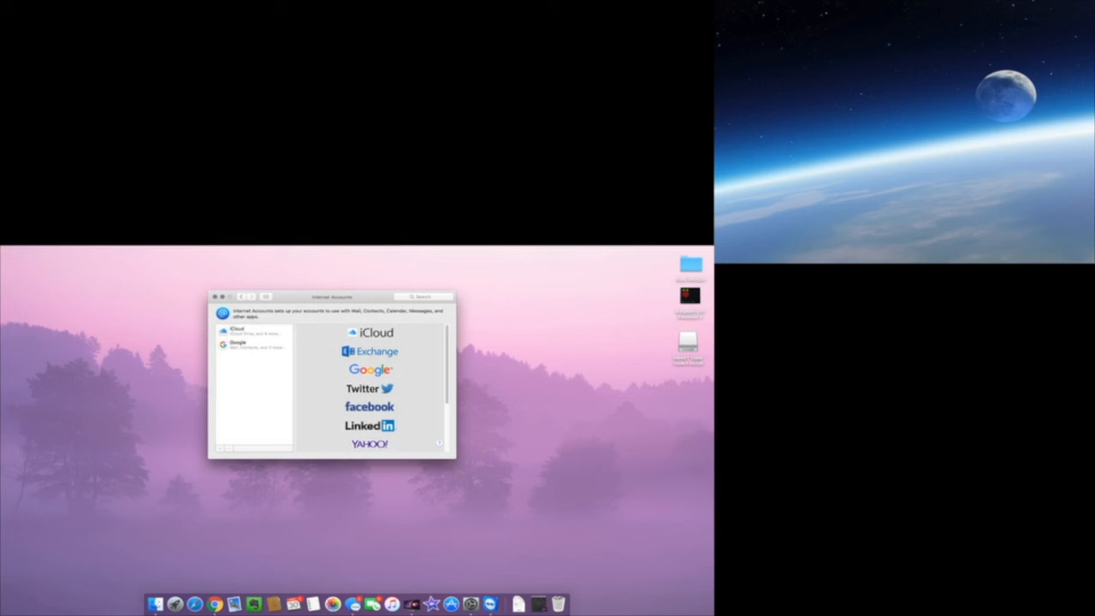
scroll(370, 389, down, 3)
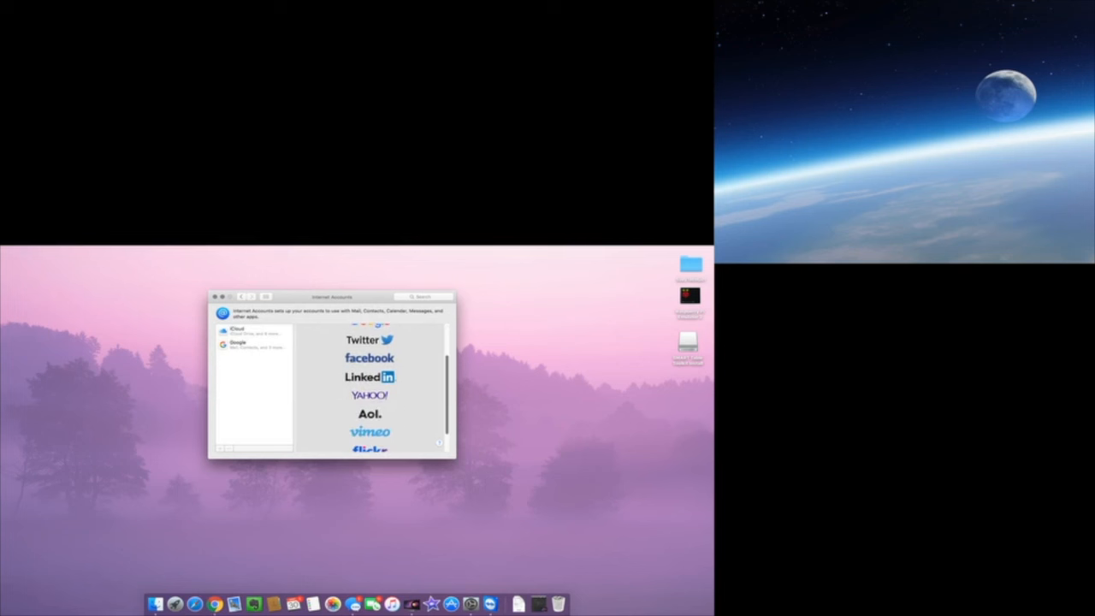
scroll(369, 395, up, 1)
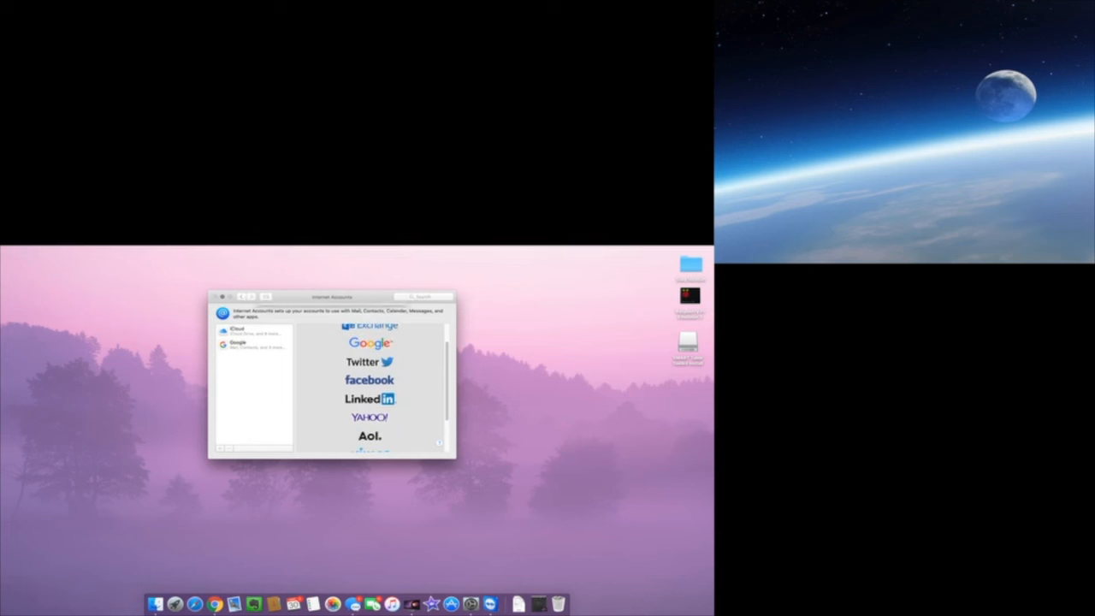
click(369, 380)
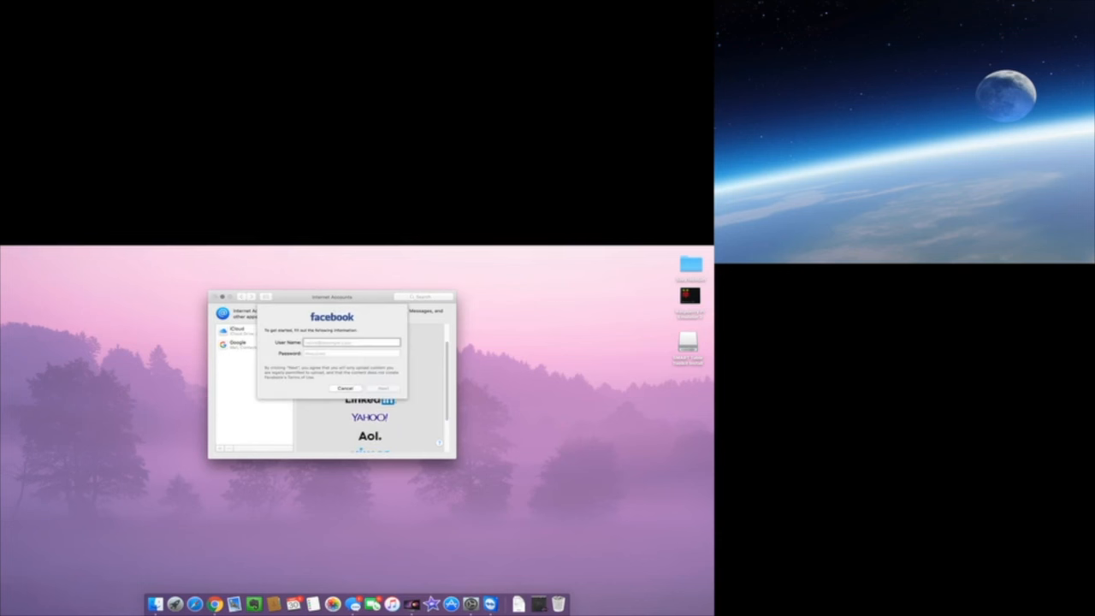
click(345, 387)
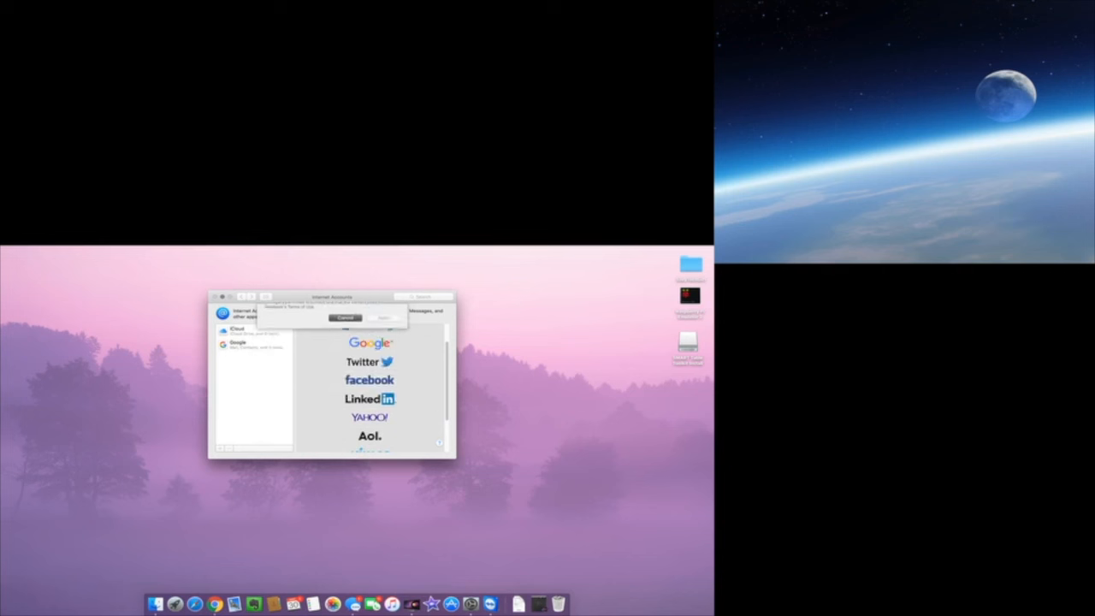
- Add a Twitter account by entering its user name and account password and confirming the sign-in
click(370, 361)
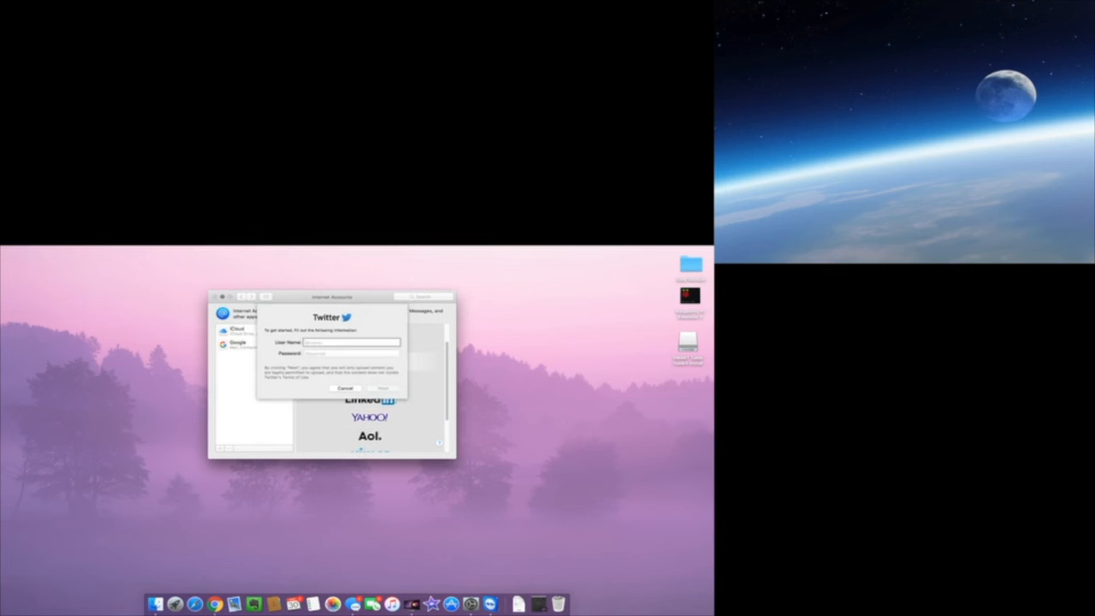
text(@savvytechgirl)
key(Tab)
text(•••••)
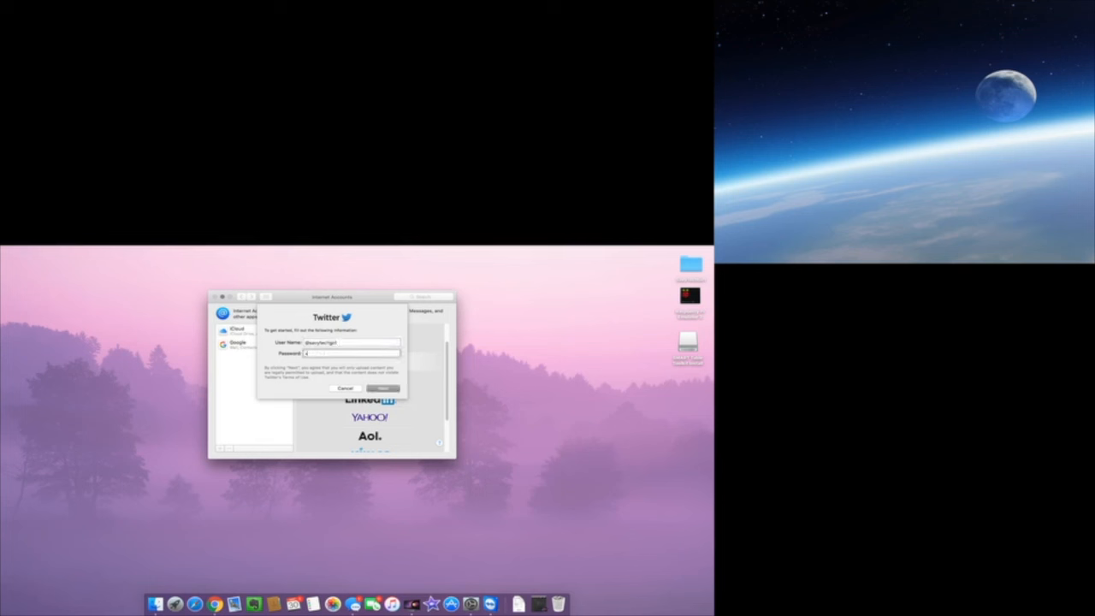
text(••••)
key(Return)
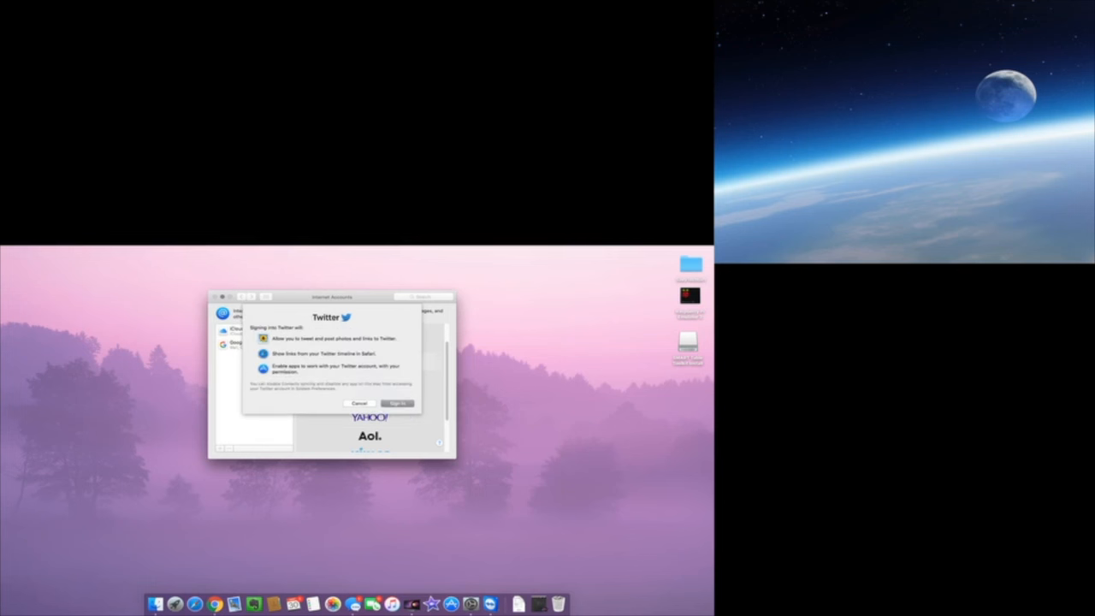
key(Return)
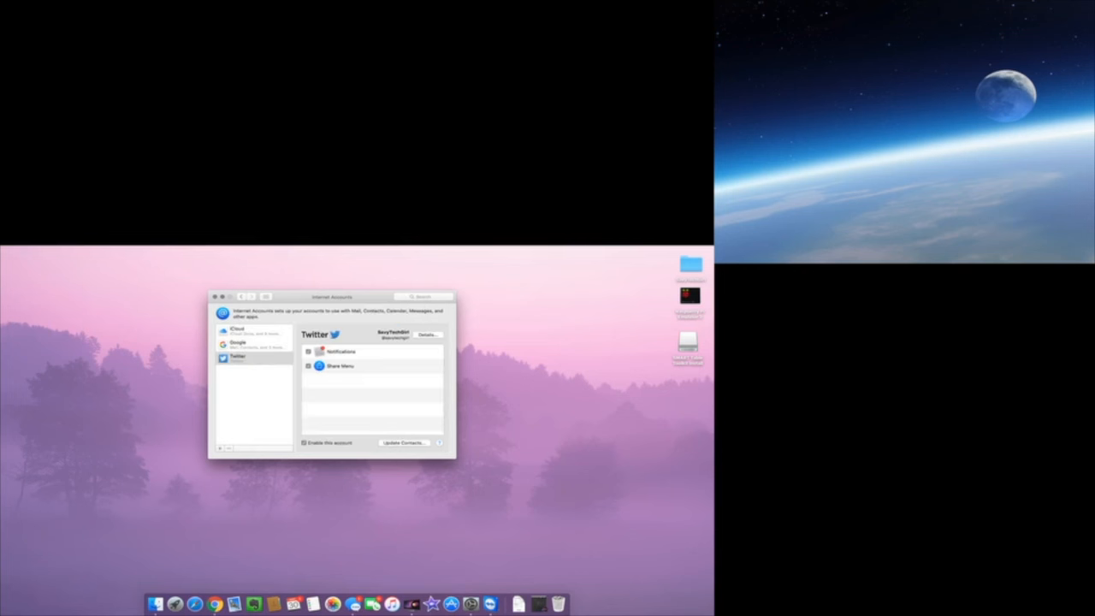
- Compare the services of the Google and Twitter accounts, and look through the providers available for adding another account
click(255, 345)
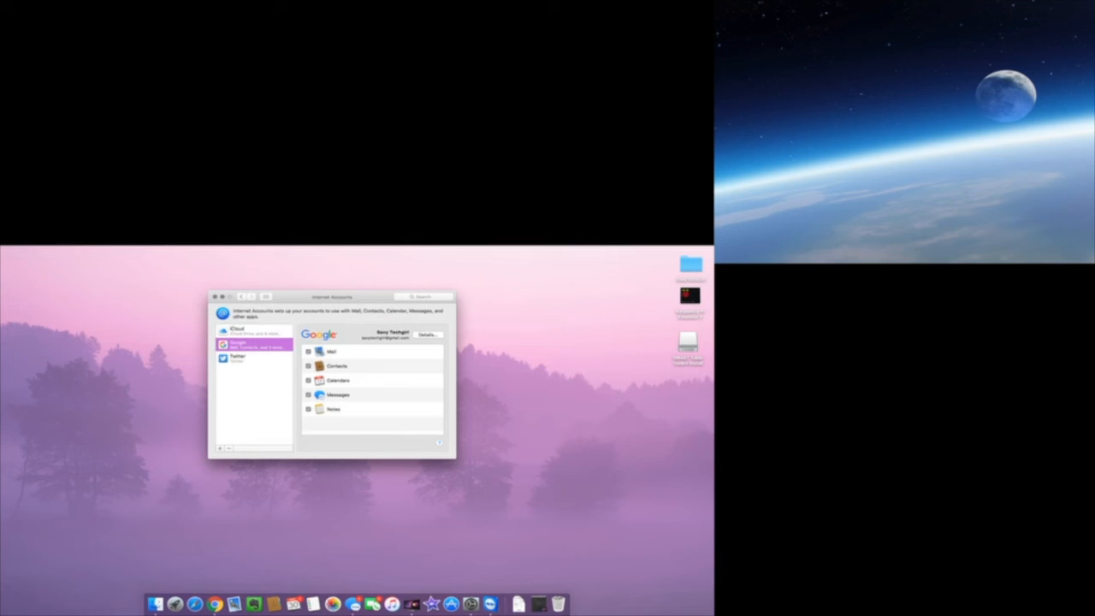
click(254, 358)
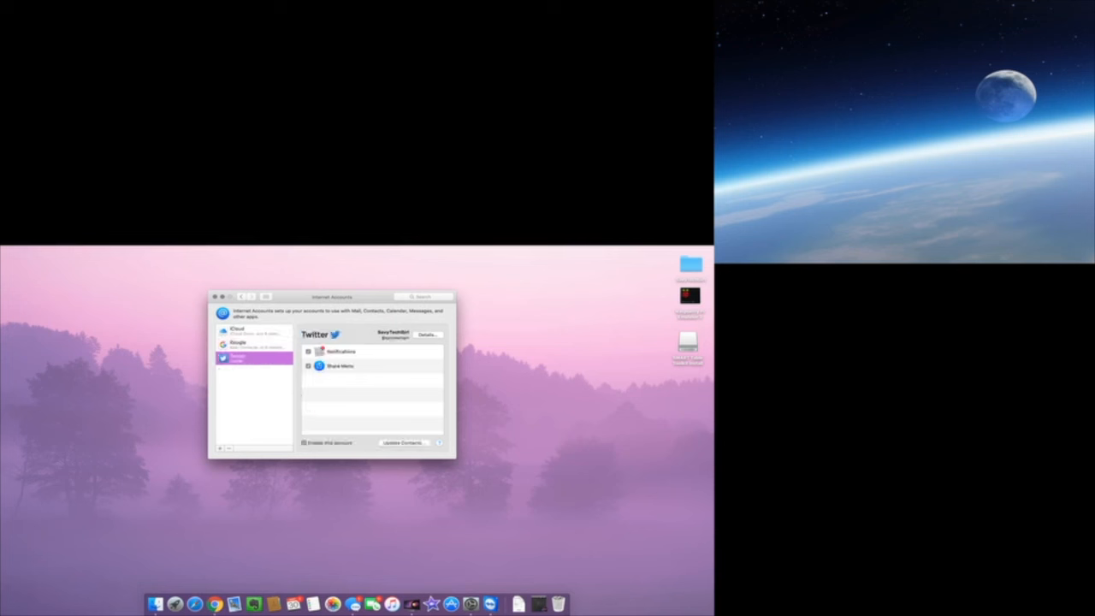
click(220, 448)
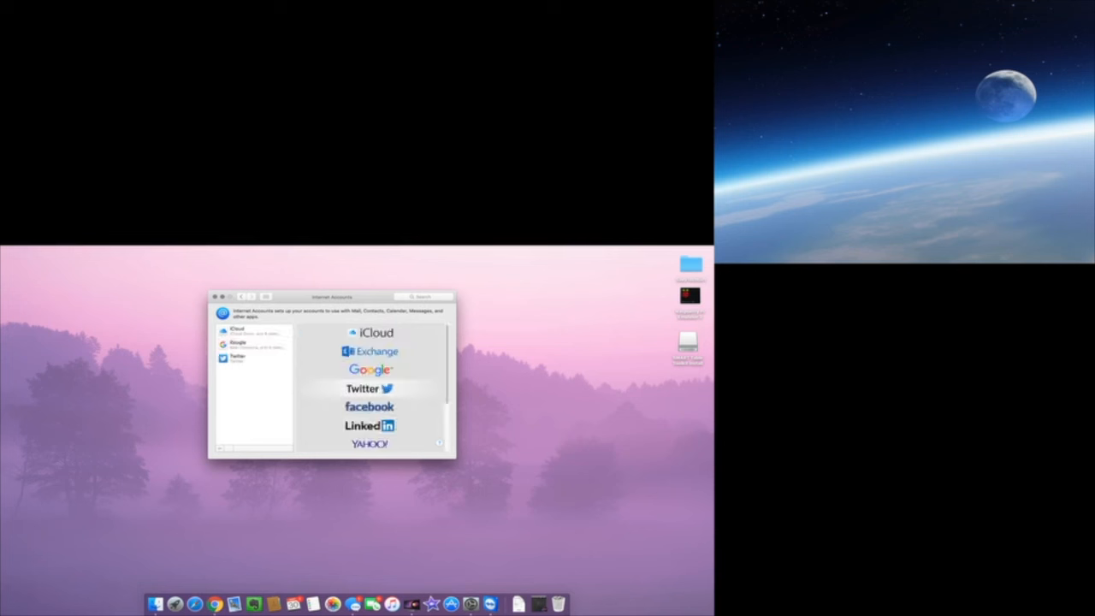
scroll(369, 388, down, 5)
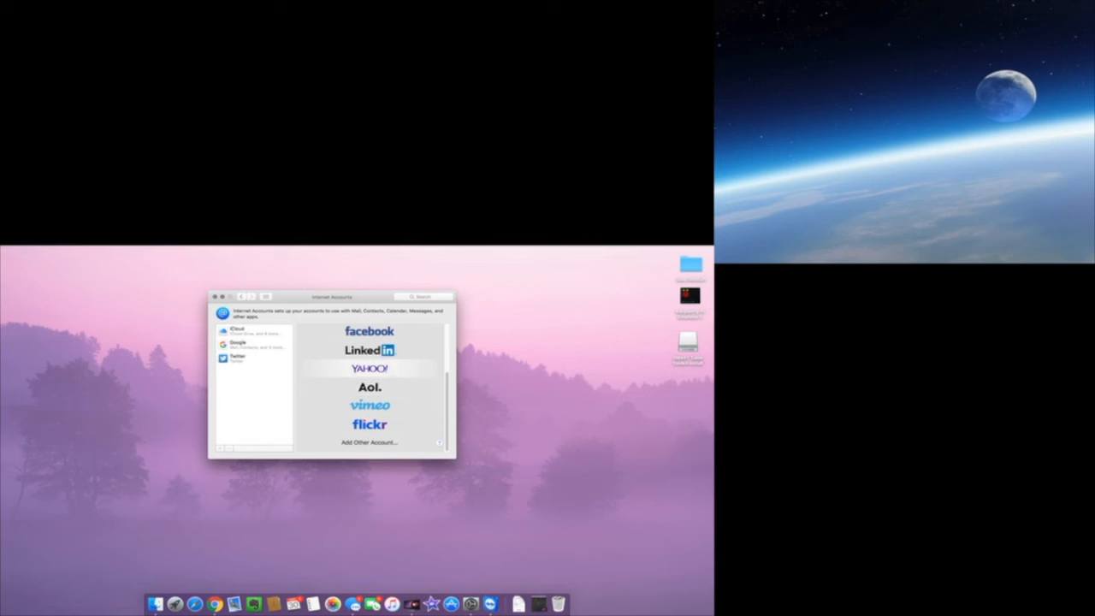
scroll(369, 423, up, 1)
scroll(370, 388, up, 3)
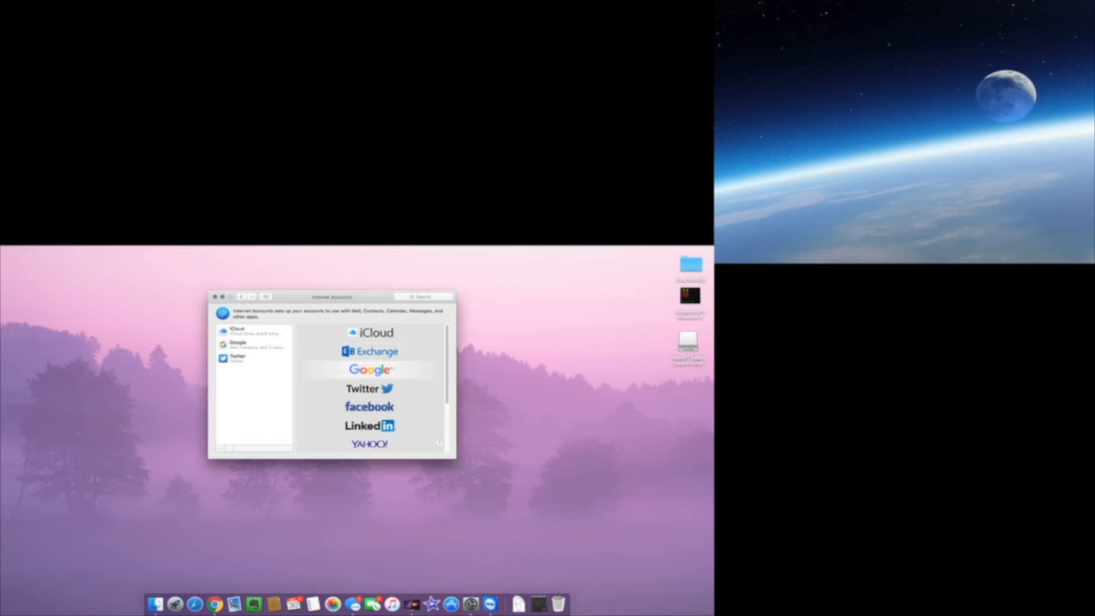
- Review the configured iCloud, Google and Twitter accounts, and return to the preferences overview
click(254, 331)
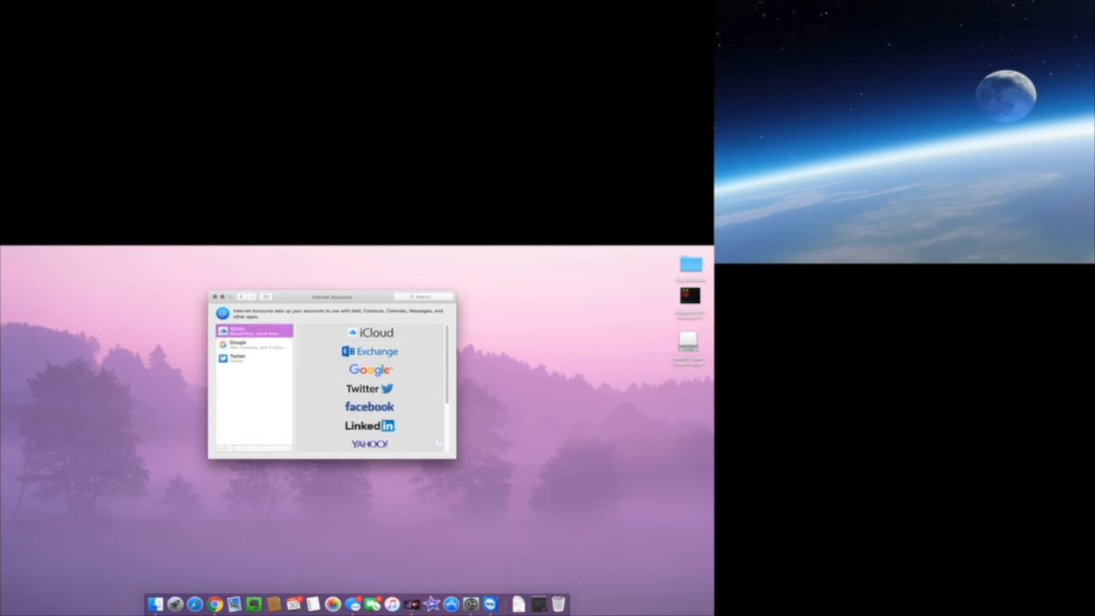
click(254, 344)
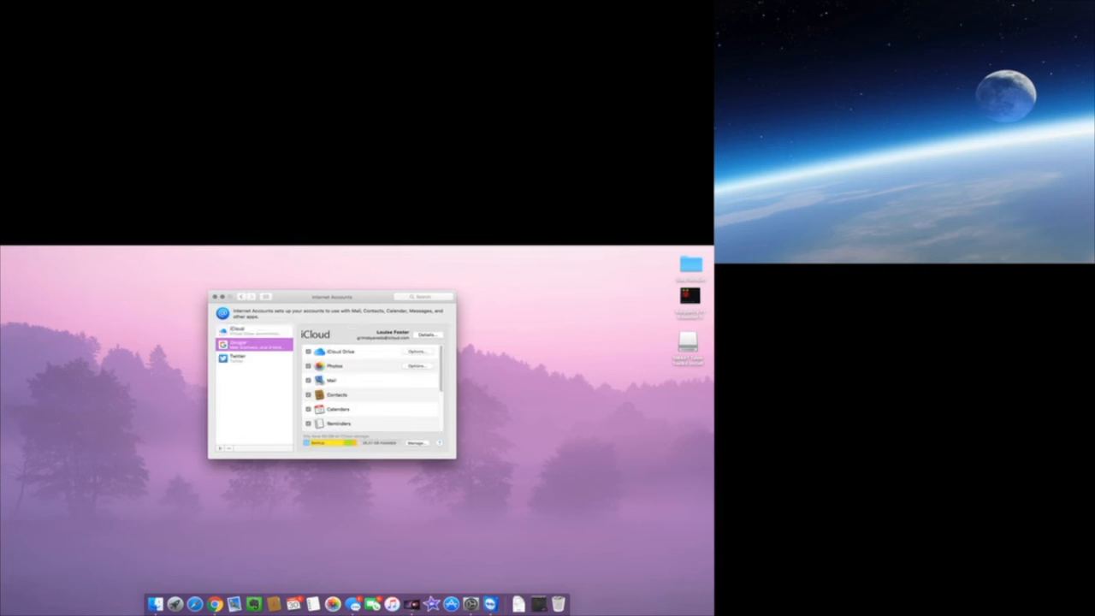
click(254, 359)
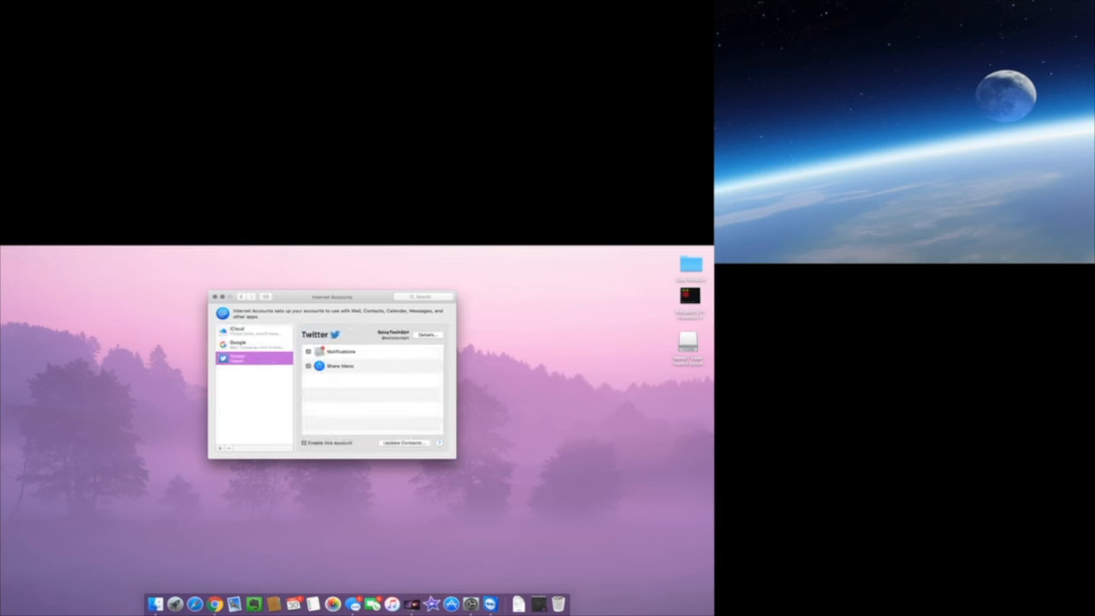
click(241, 297)
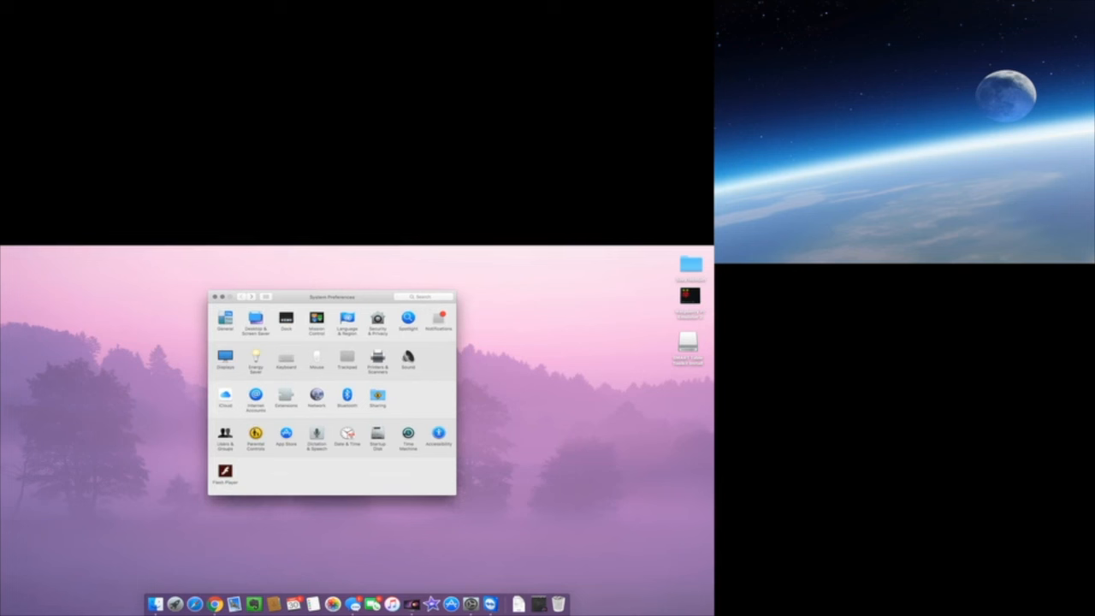
- Open the Extensions preferences, look through the Actions, Finder, Share Menu, Today and All categories, and return to the preferences overview
click(286, 395)
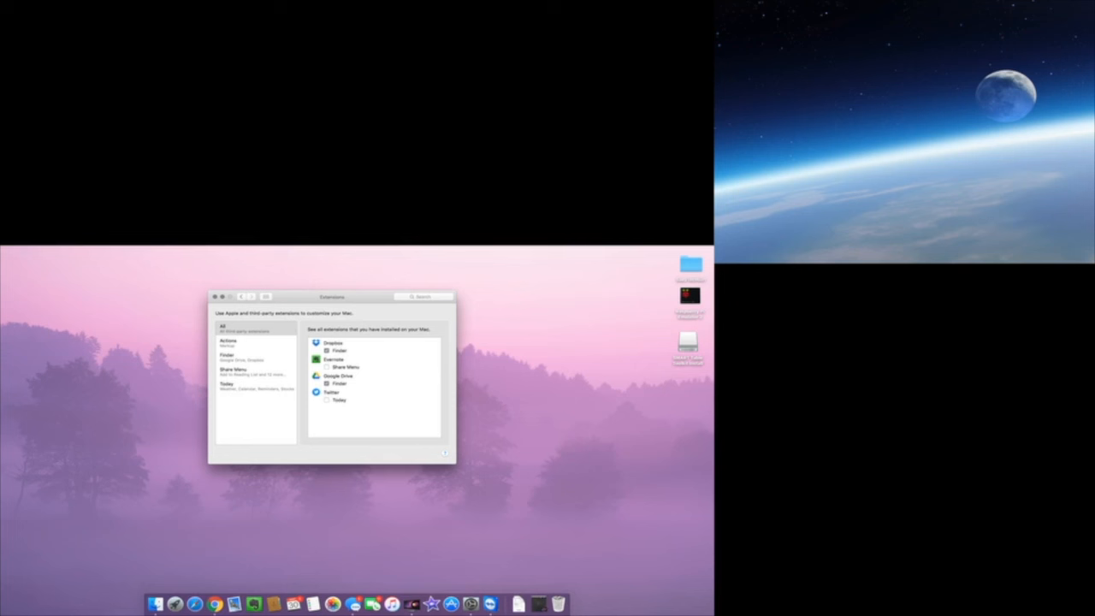
click(255, 343)
click(255, 357)
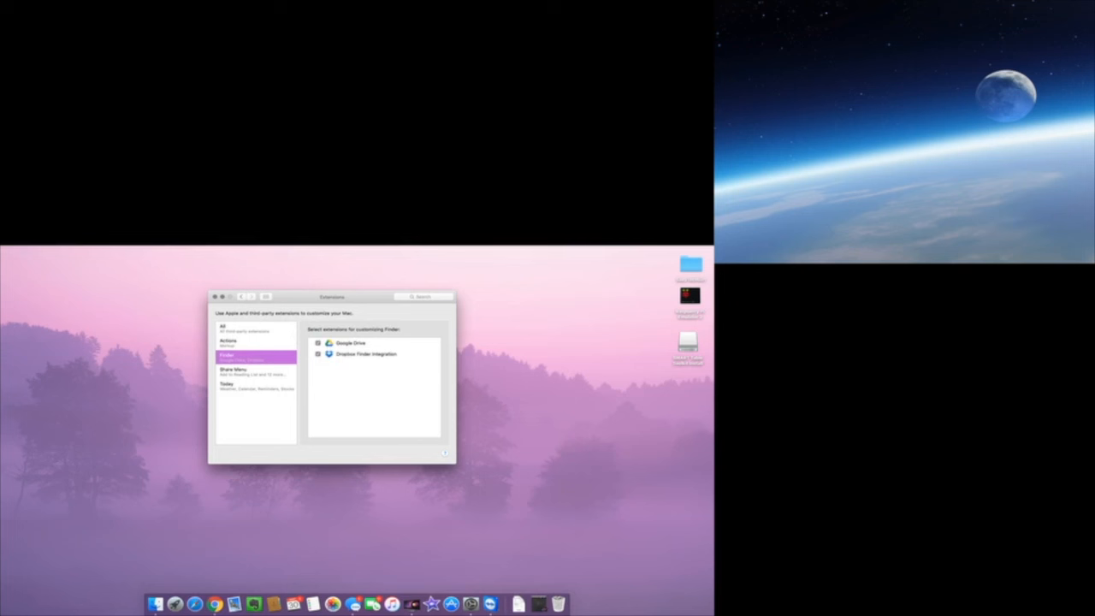
click(255, 371)
click(256, 386)
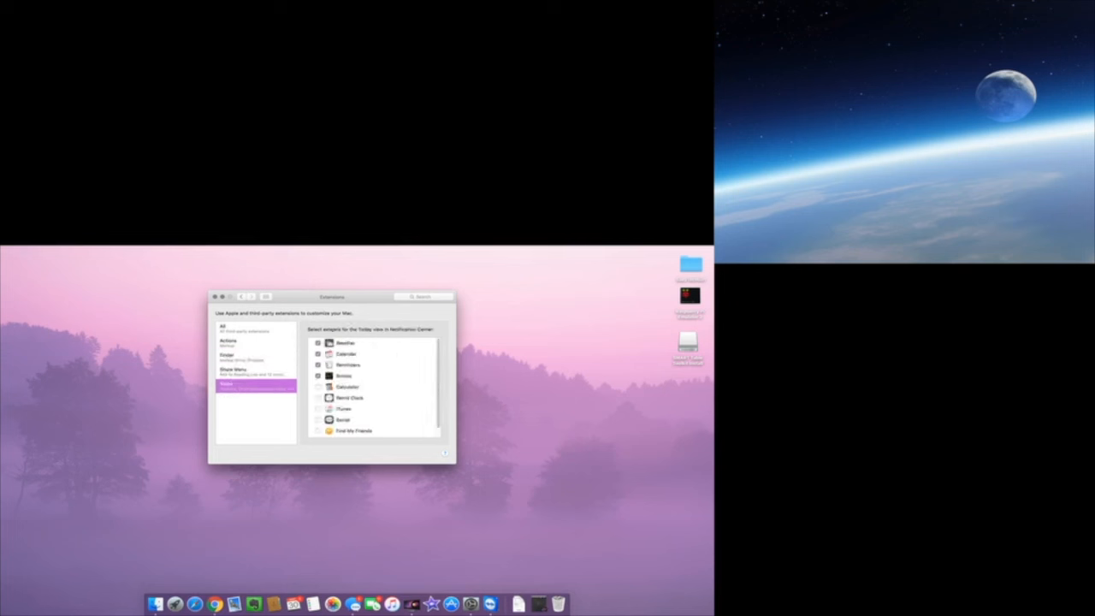
click(256, 328)
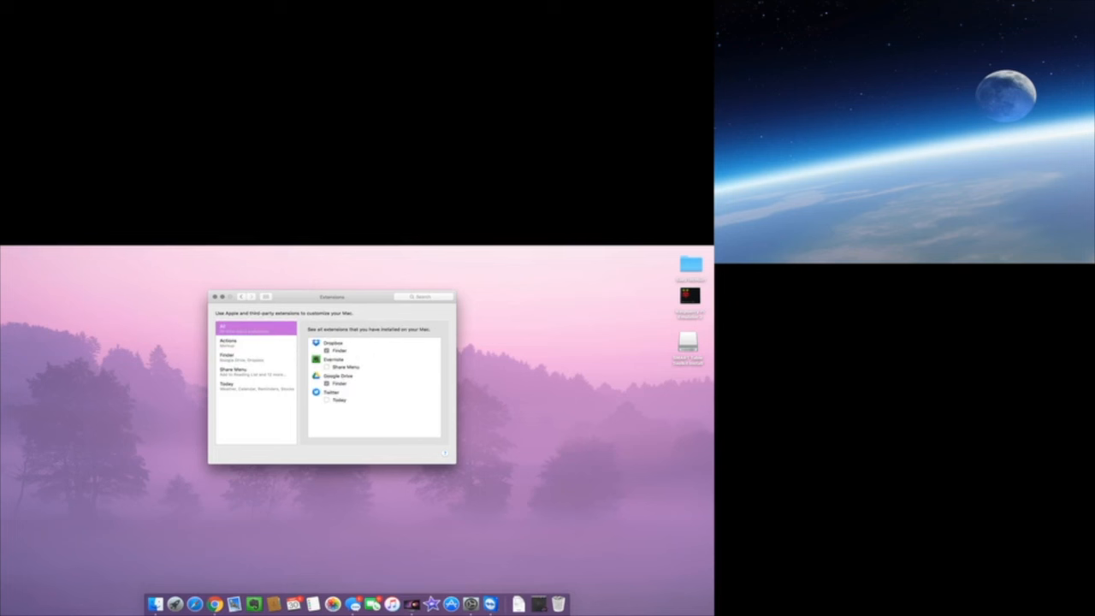
click(256, 358)
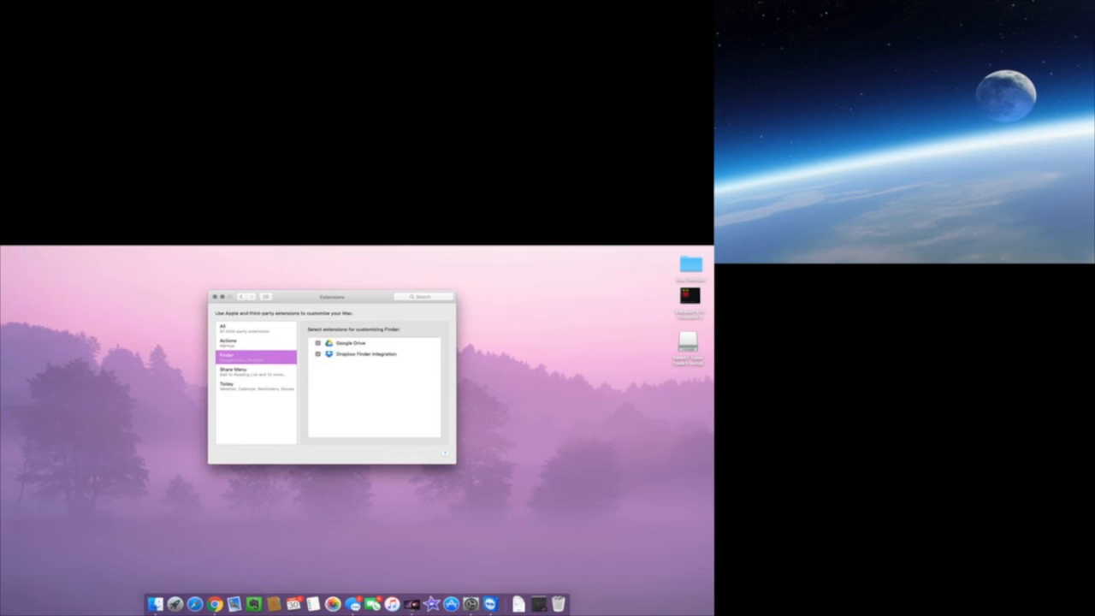
click(241, 297)
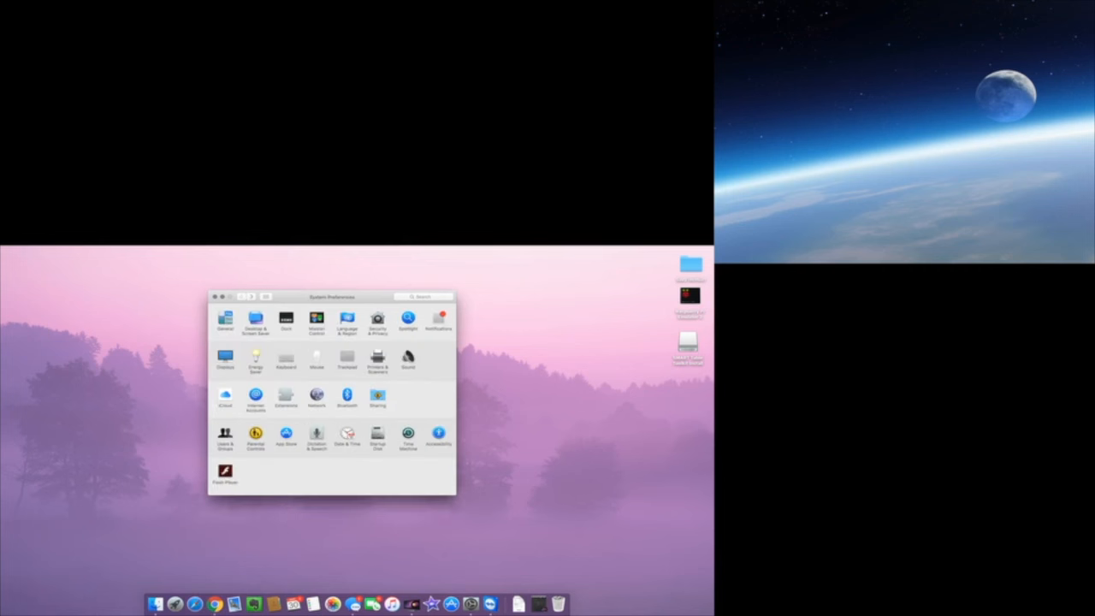
- Open the Network preferences and unlock them for changes with the administrator password
click(317, 394)
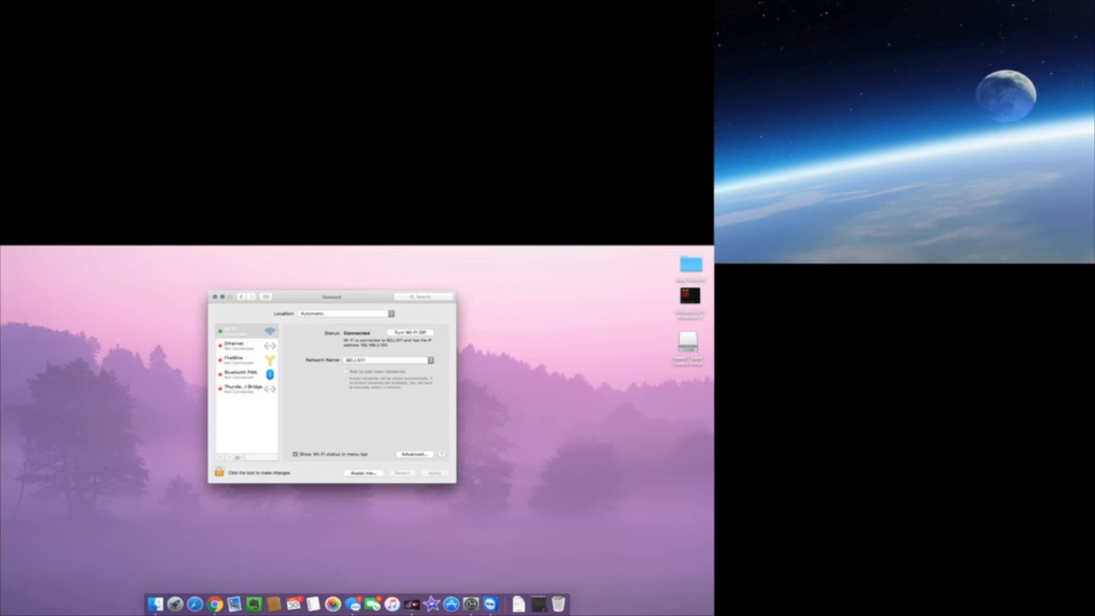
click(219, 472)
text(••••••••••)
key(Return)
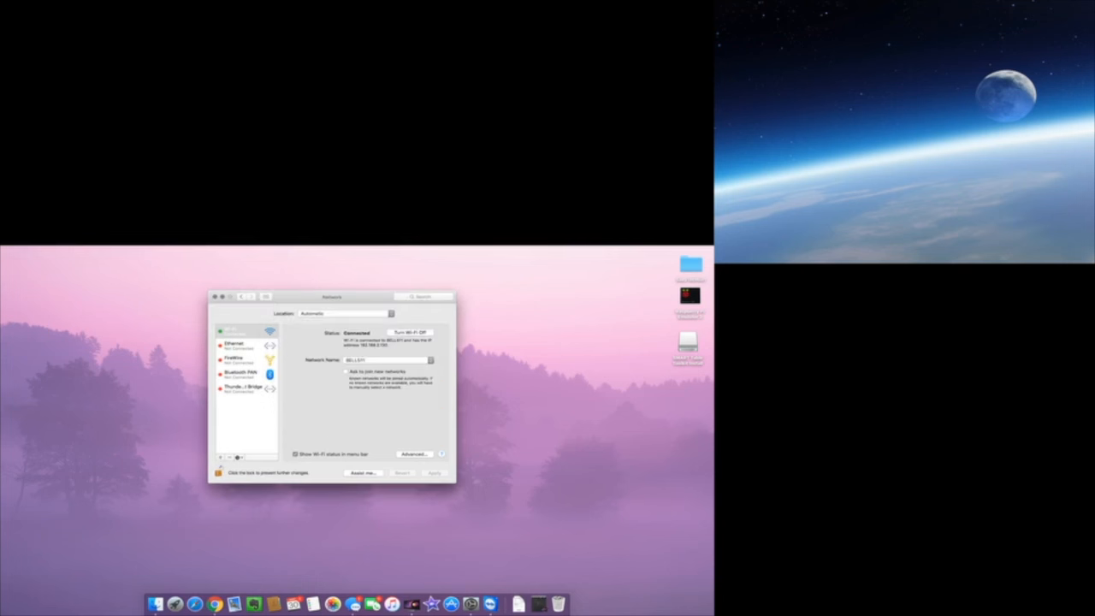
- Examine the advanced Wi-Fi preferred networks and TCP/IP settings, discard the dialog, and return to the preferences overview
click(414, 454)
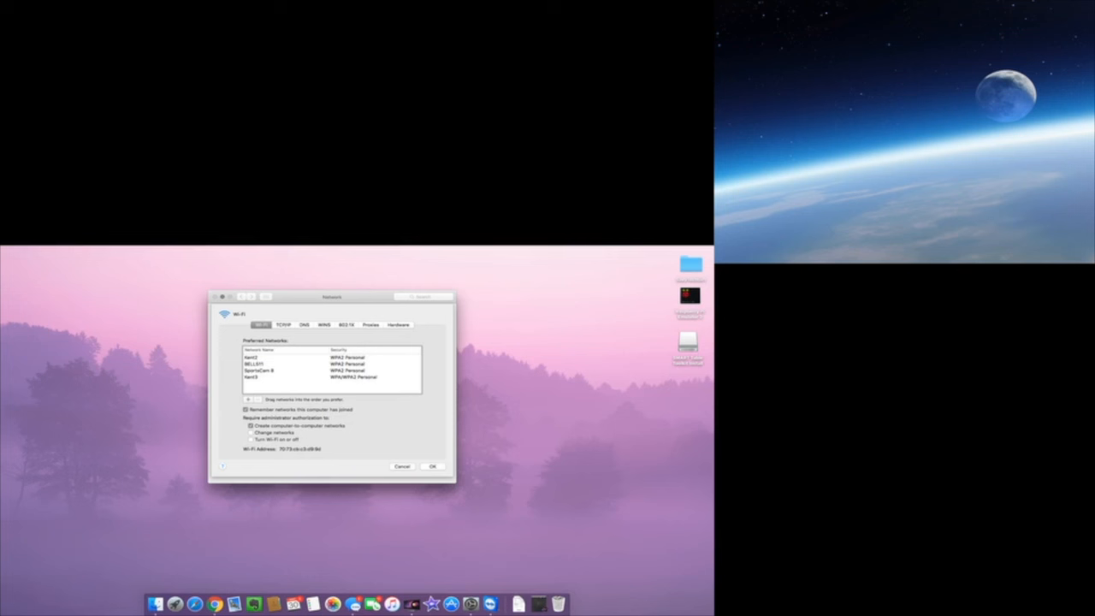
click(284, 325)
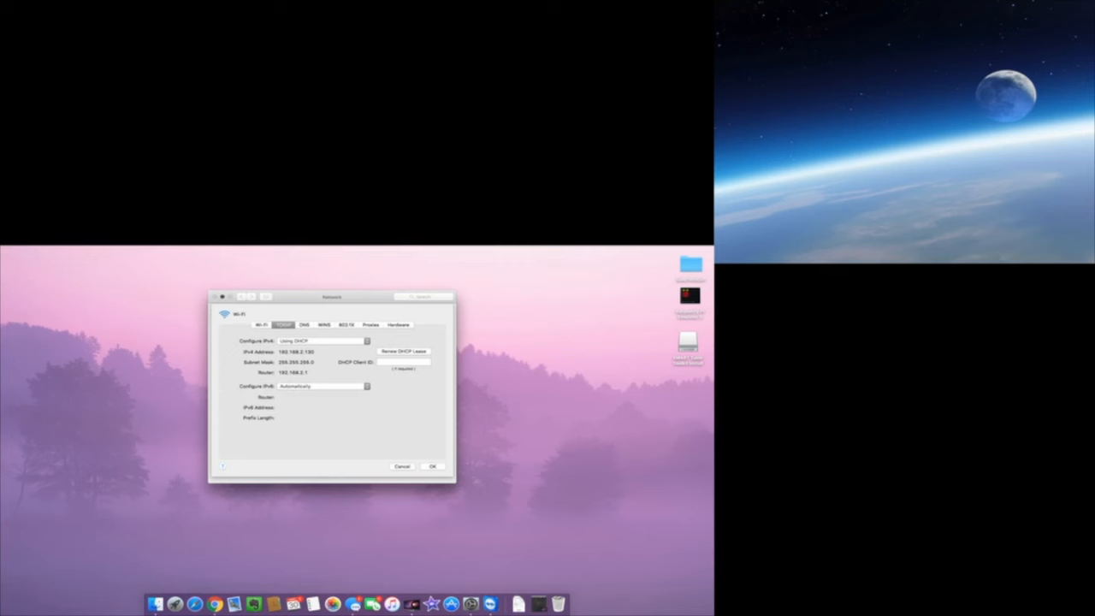
click(223, 297)
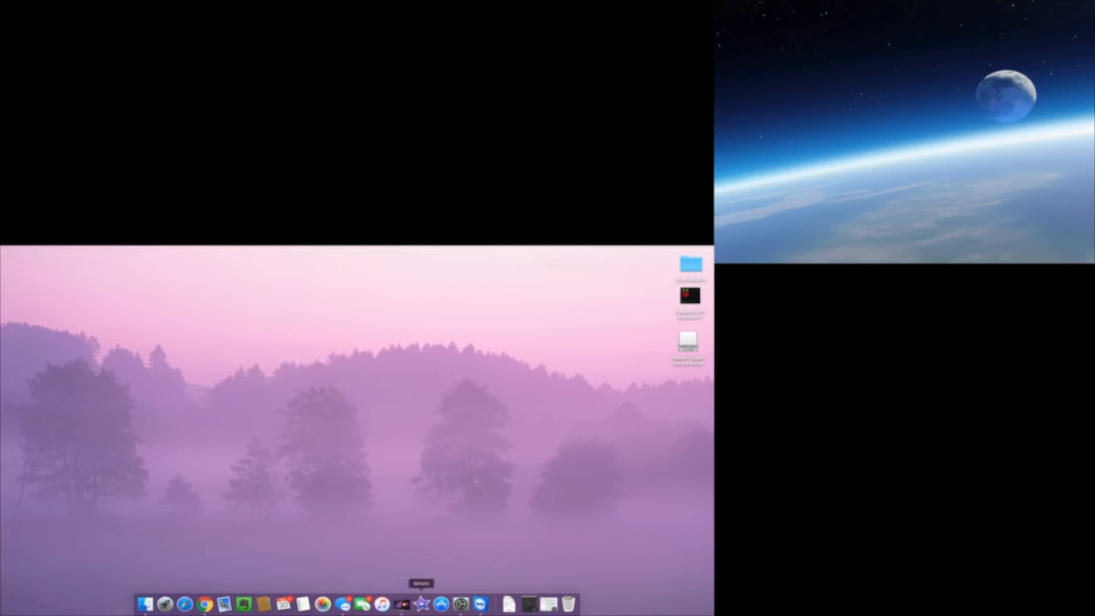
click(460, 604)
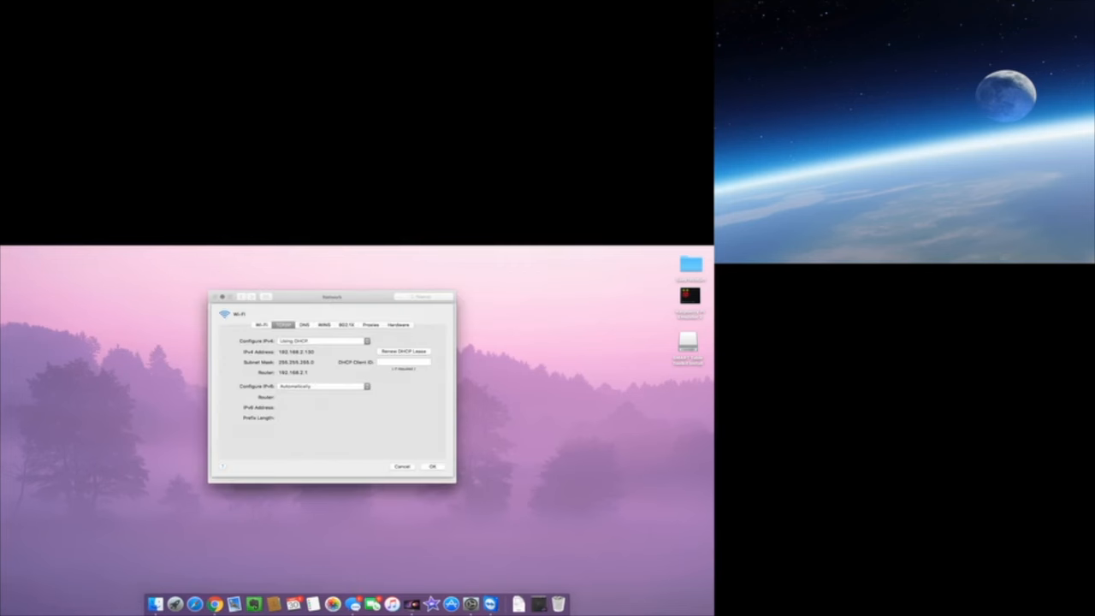
click(402, 466)
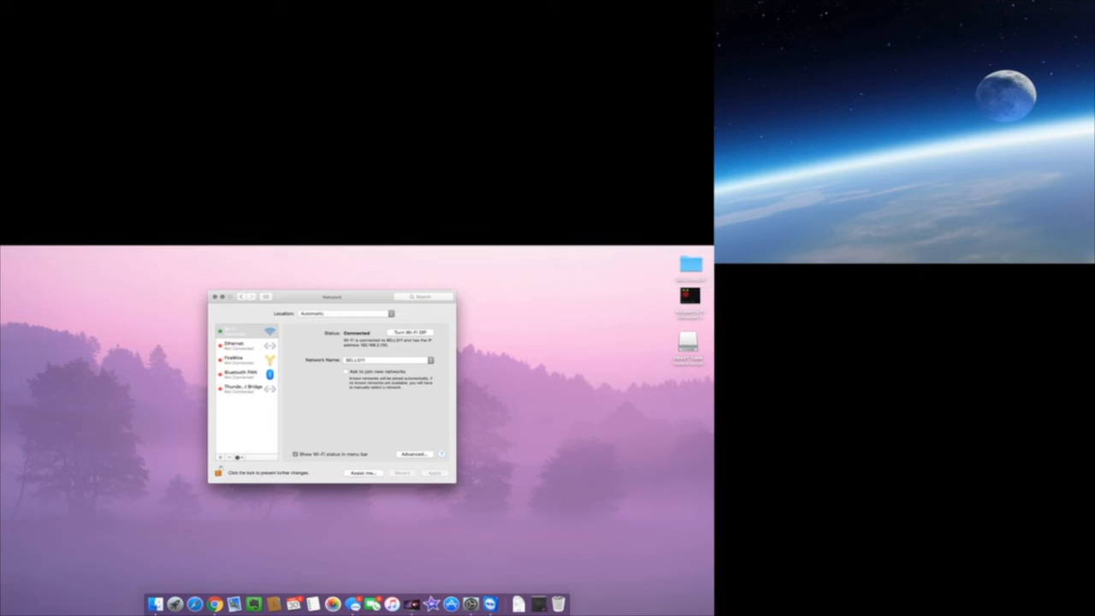
click(241, 297)
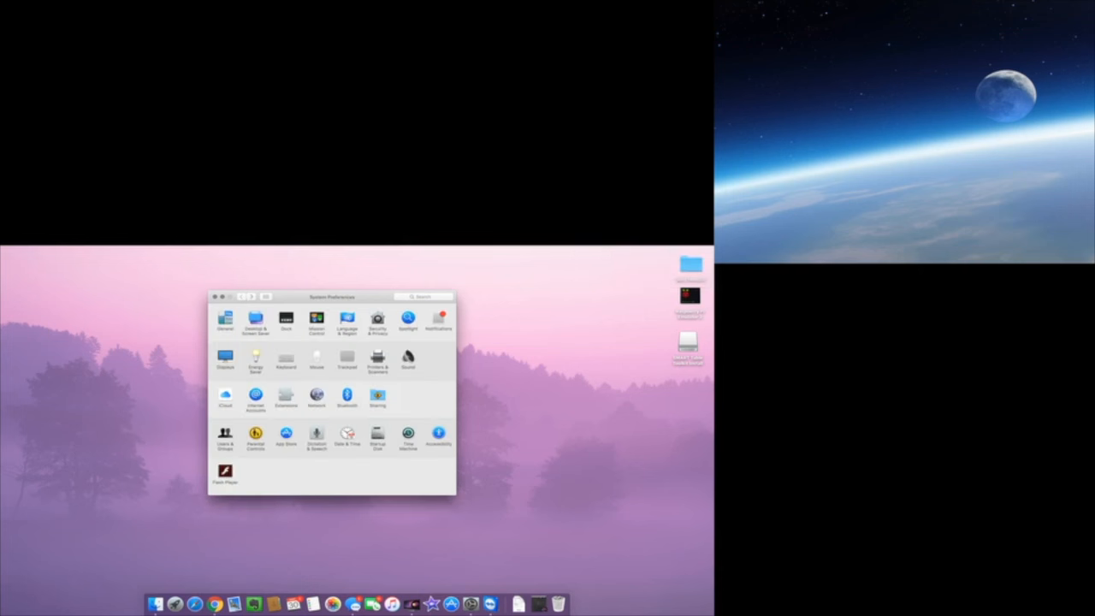
- Check the connected devices in the Bluetooth preferences, and open the Sharing preferences
click(347, 396)
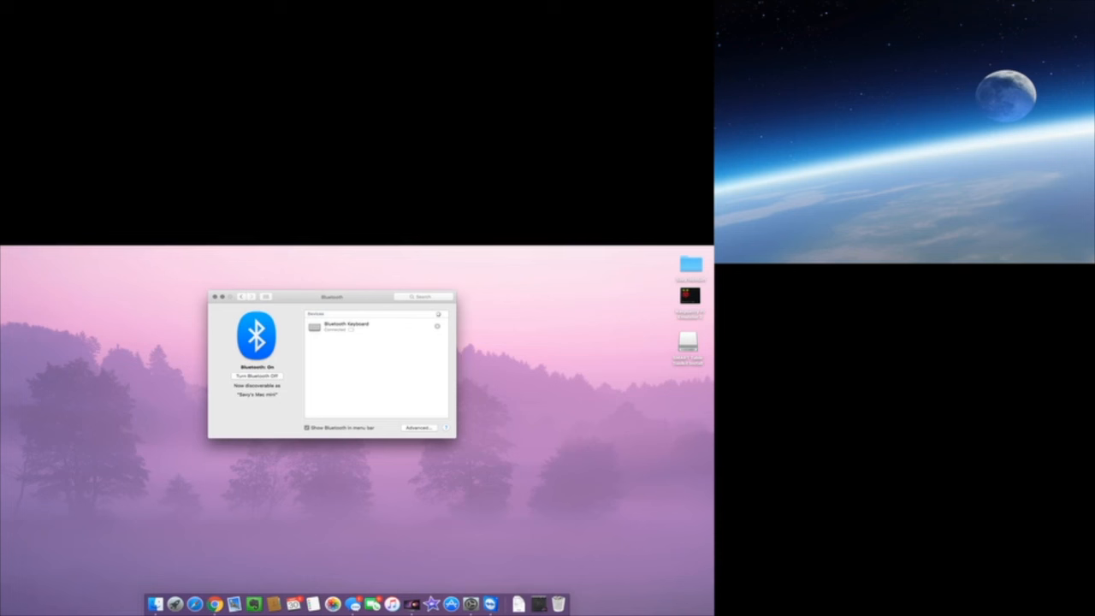
click(241, 297)
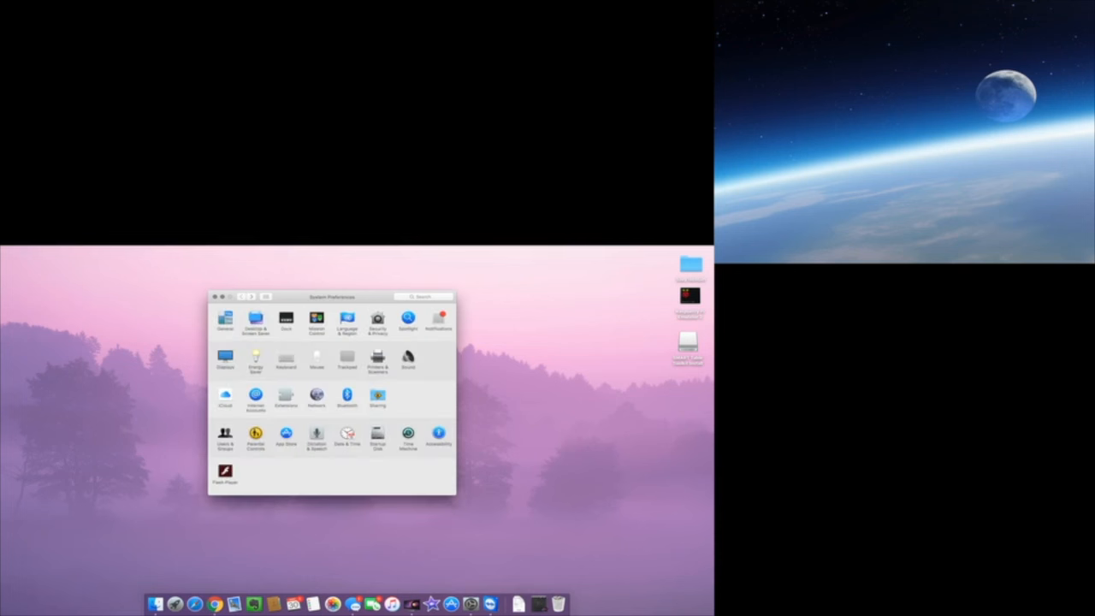
click(378, 395)
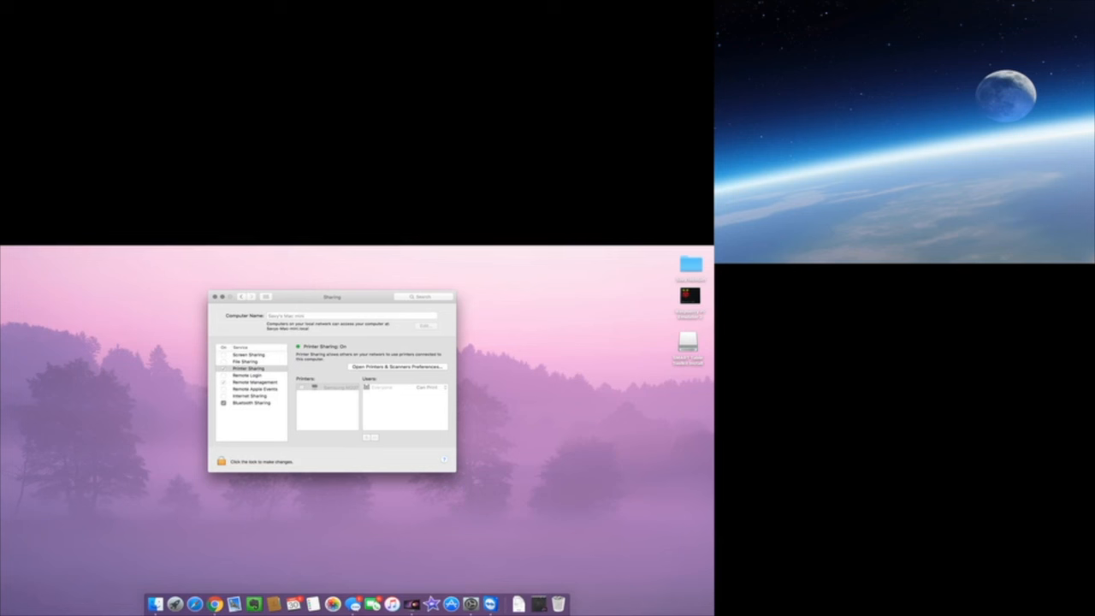
- Leave the Sharing preferences, open Users & Groups, and unlock it for changes with the administrator password
click(241, 296)
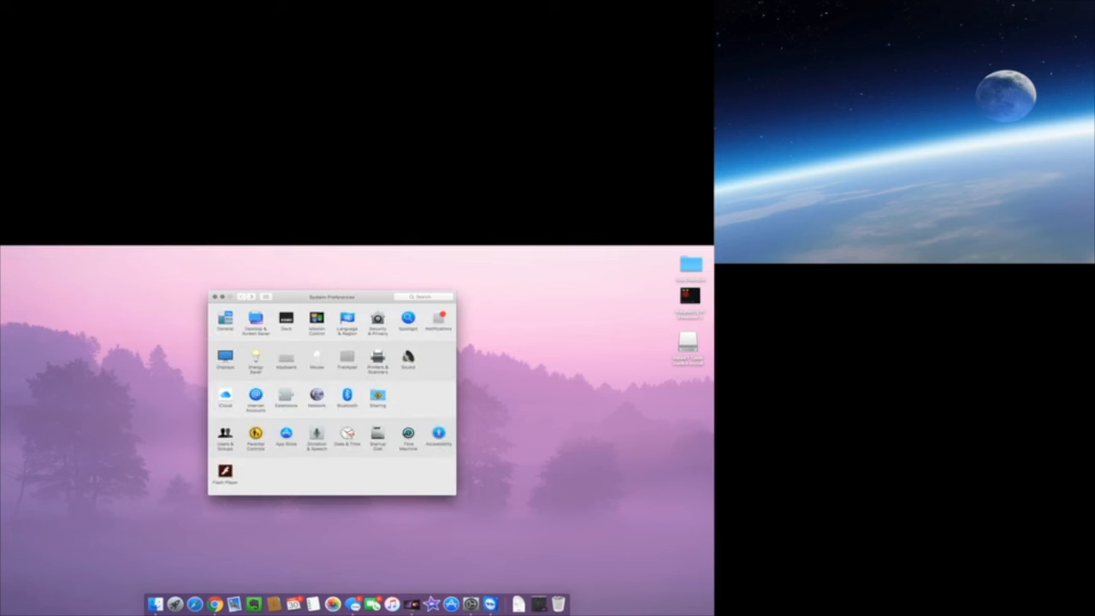
click(225, 435)
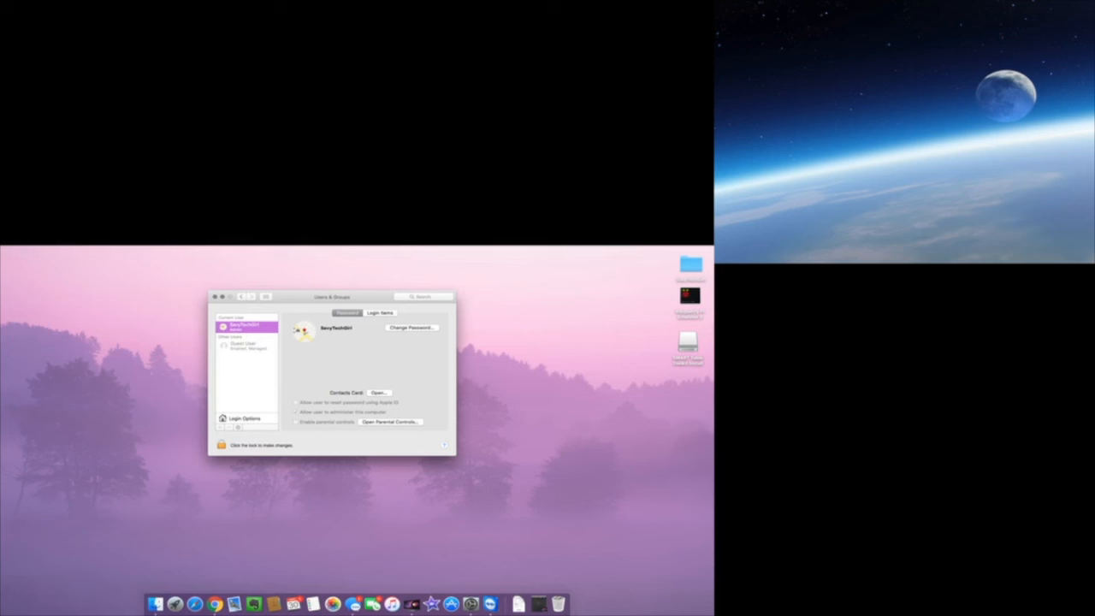
click(220, 445)
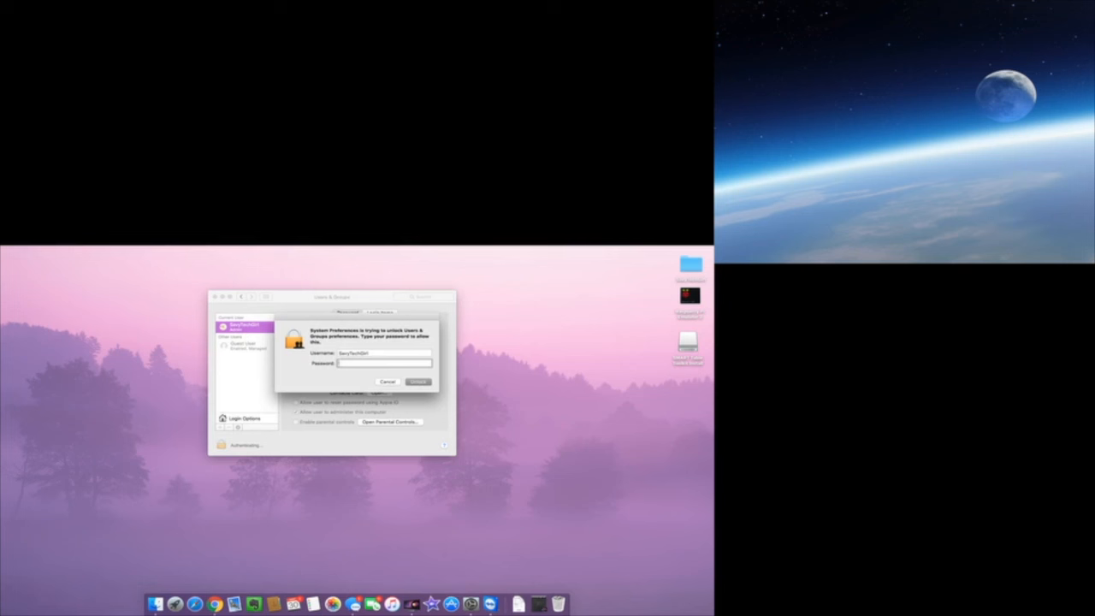
text(••••••••)
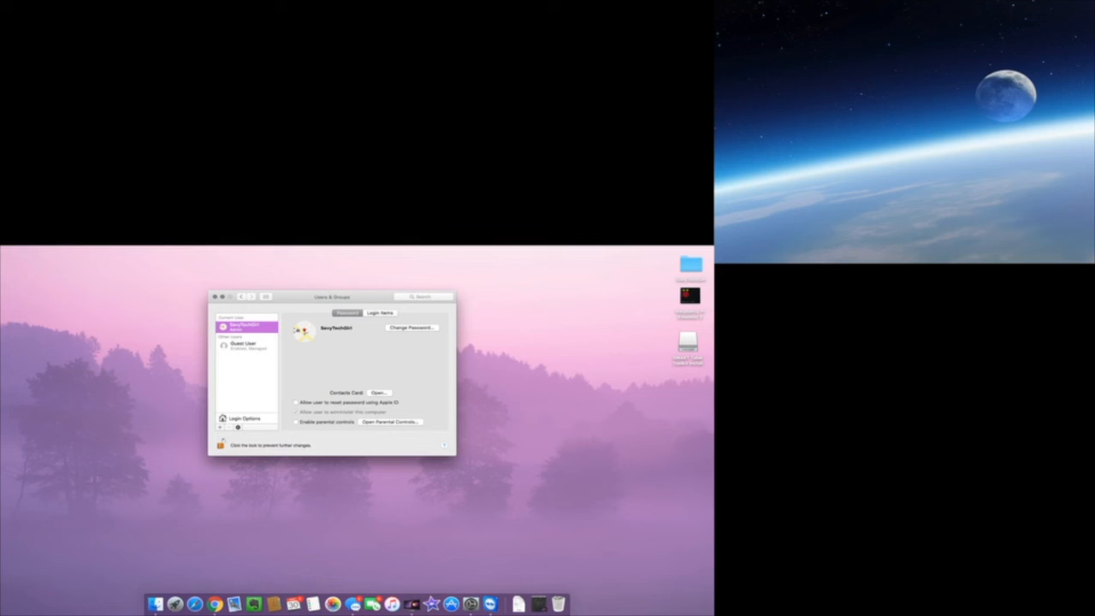
- Review the Guest User options, relock the pane, check the current user's login items, and return to the preferences overview
click(247, 345)
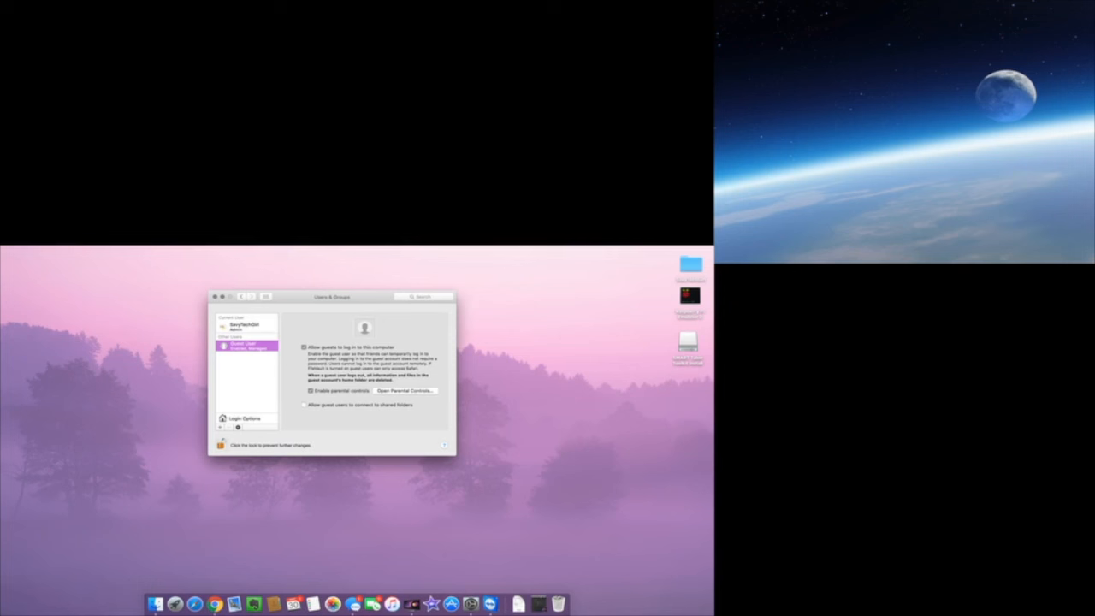
click(222, 445)
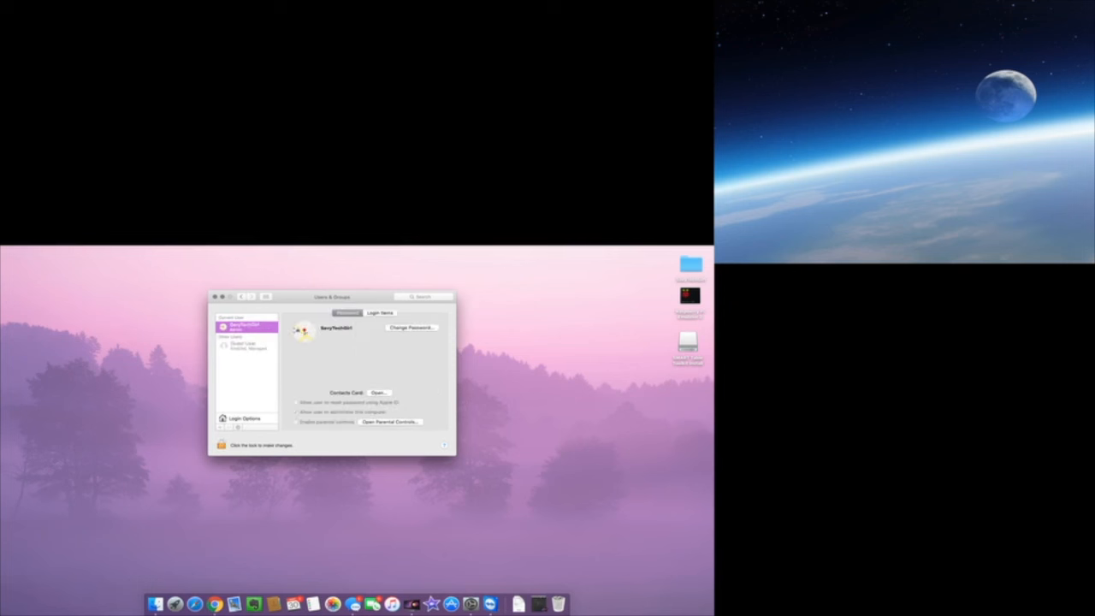
click(380, 313)
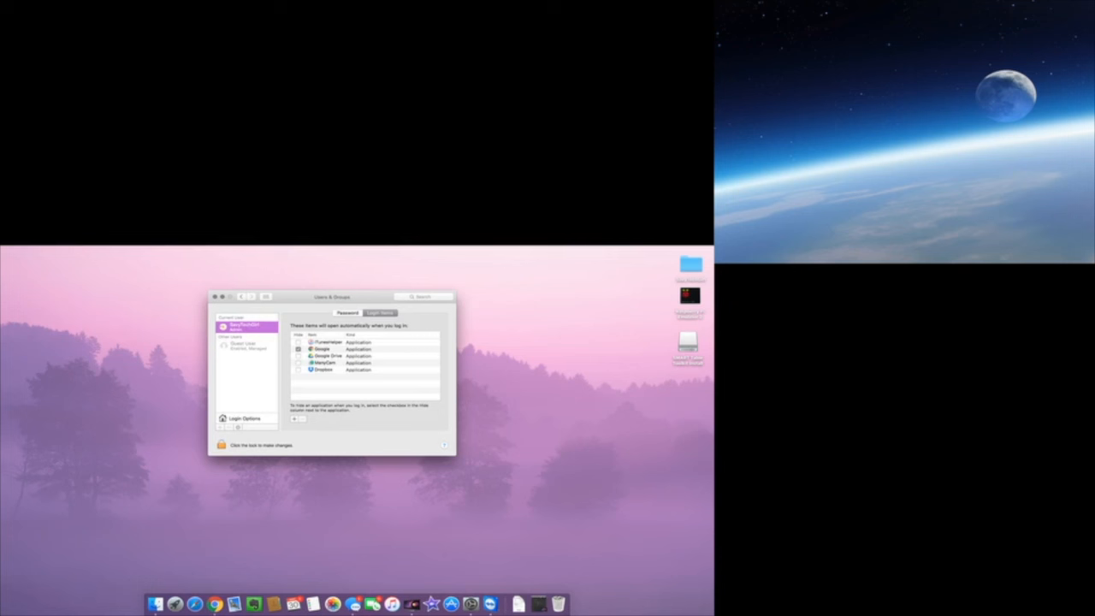
click(328, 356)
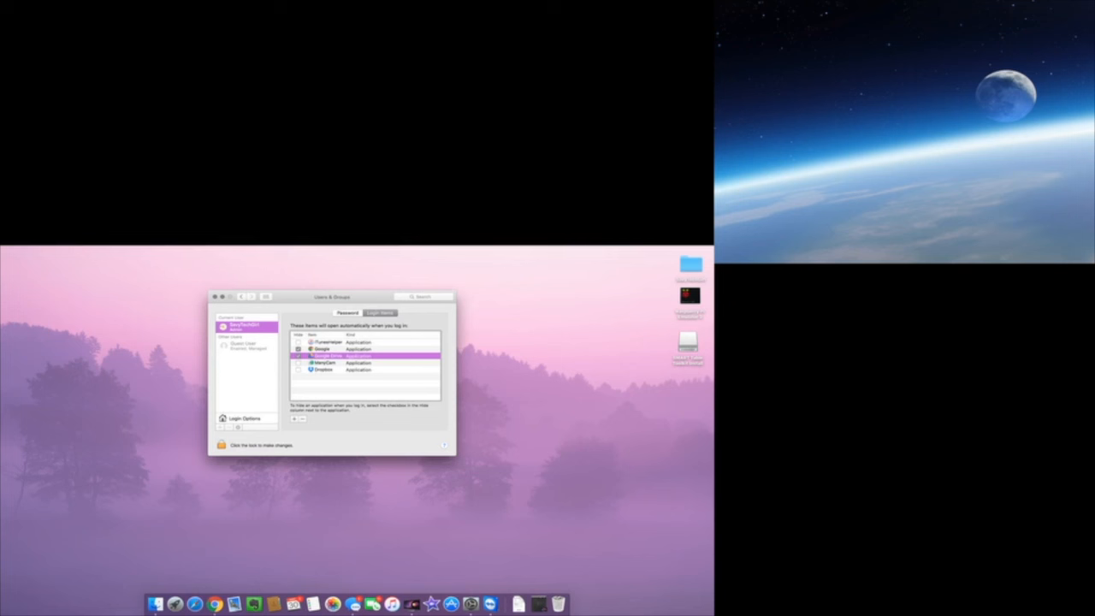
click(241, 297)
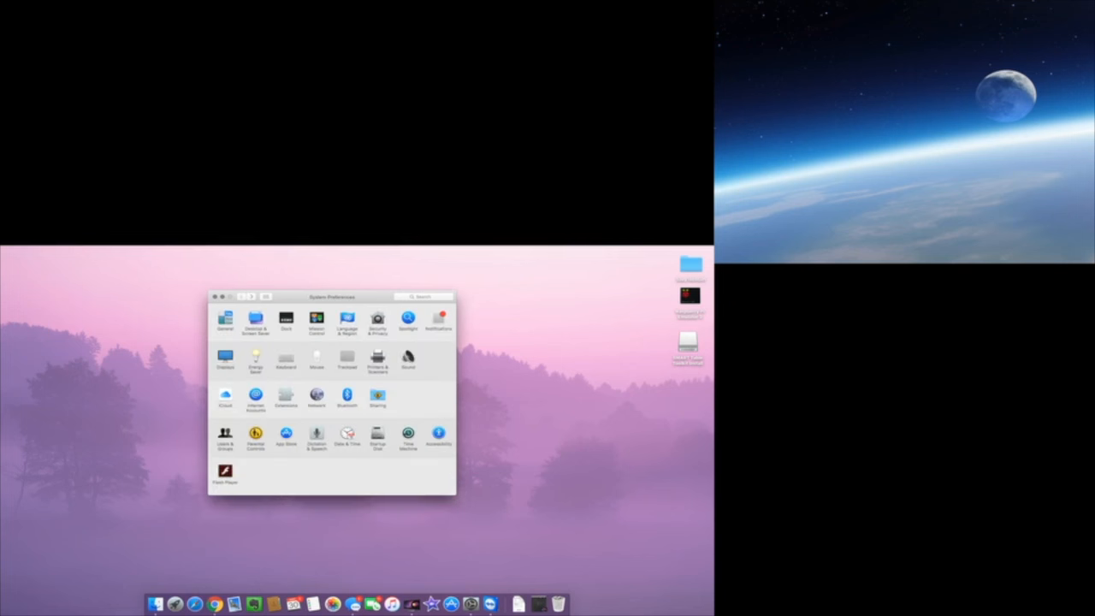
- Open the Parental Controls preferences and unlock them for changes with the administrator password
click(255, 434)
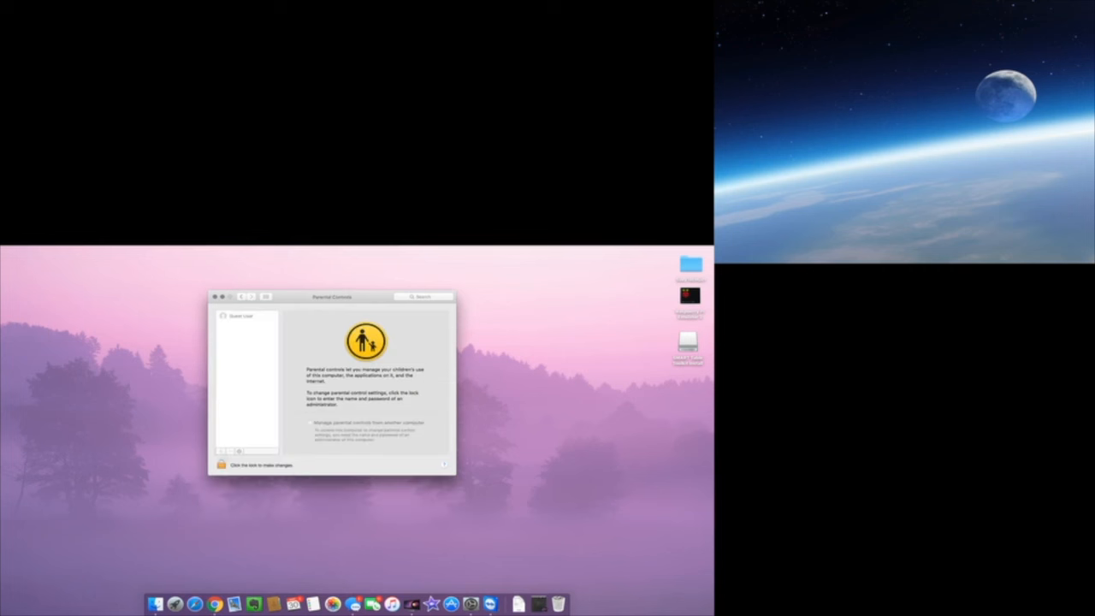
click(221, 464)
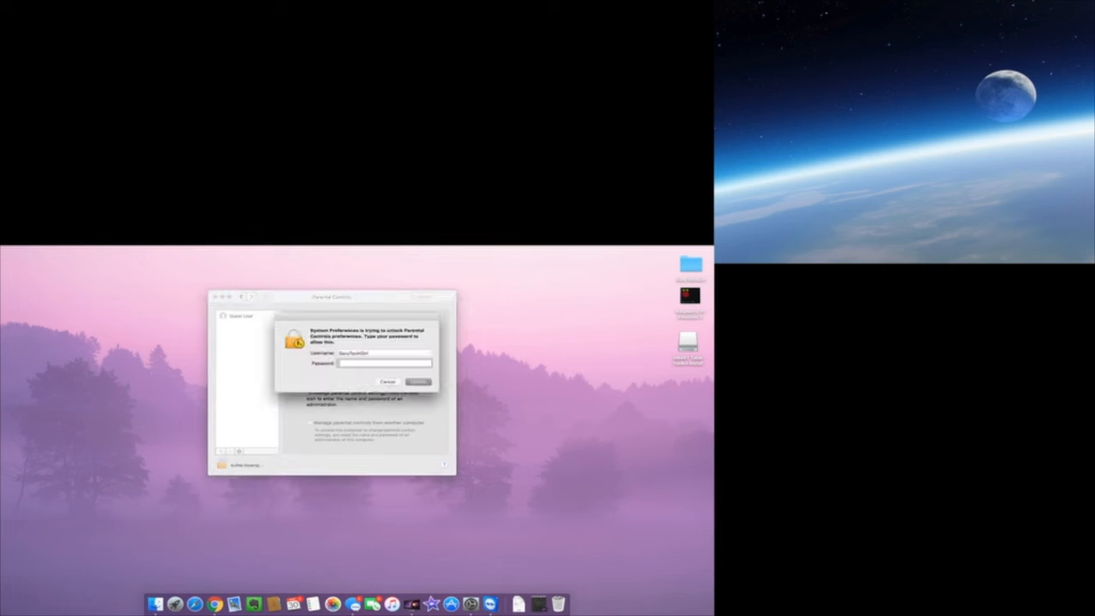
text(•••••••)
key(Return)
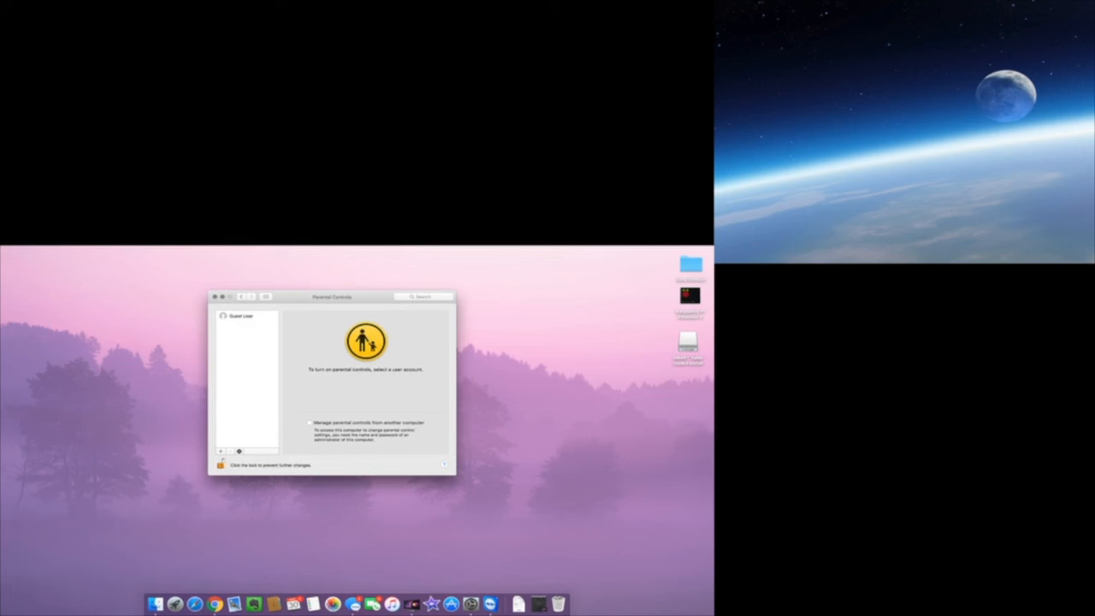
- Examine the age, name and password fields for adding a parental-controlled user, and discard the new account form
click(220, 450)
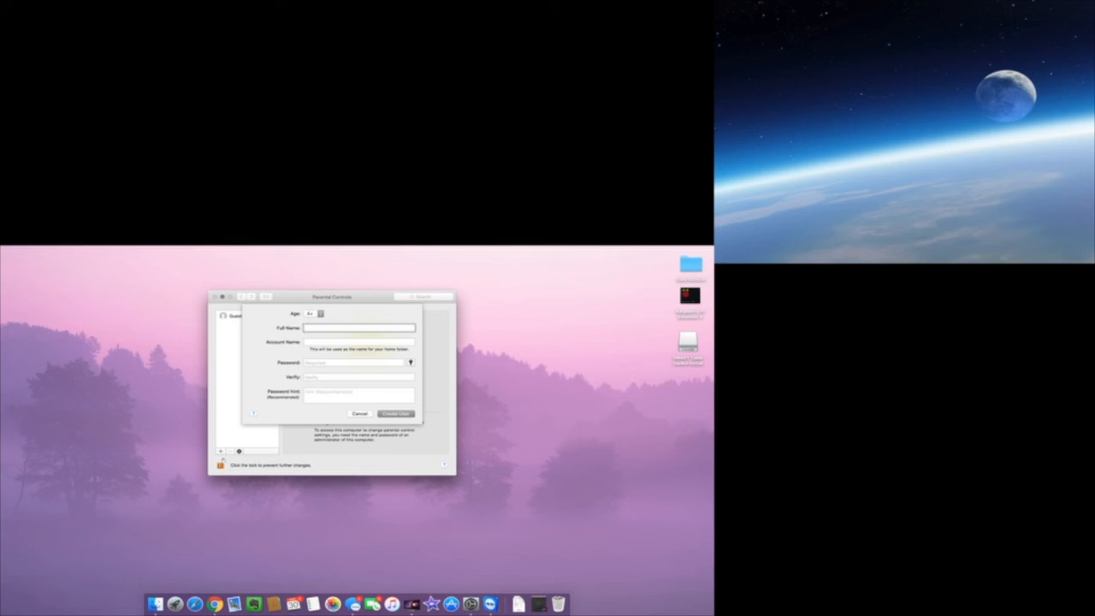
click(314, 313)
click(311, 314)
click(371, 341)
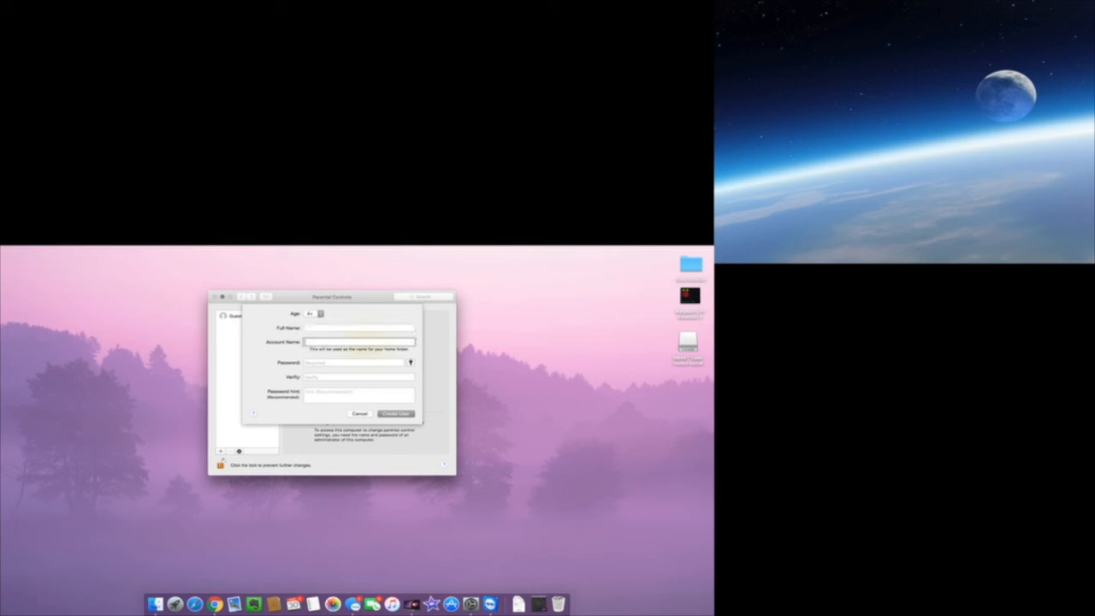
key(Tab)
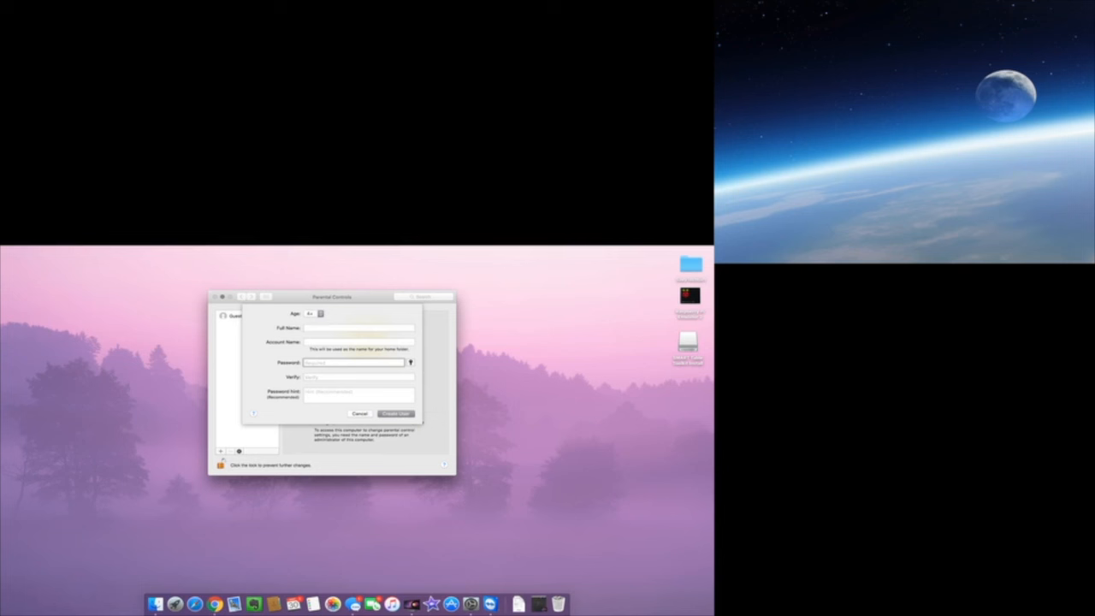
key(Escape)
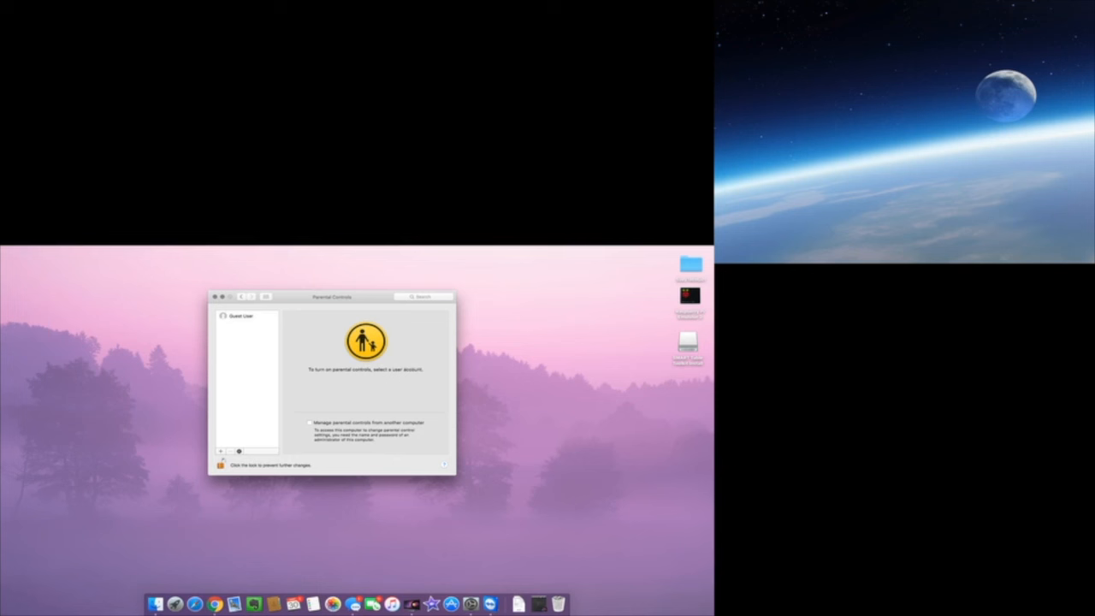
- Check the update and purchase password options in the App Store preferences, and return to the preferences overview
click(241, 297)
click(285, 433)
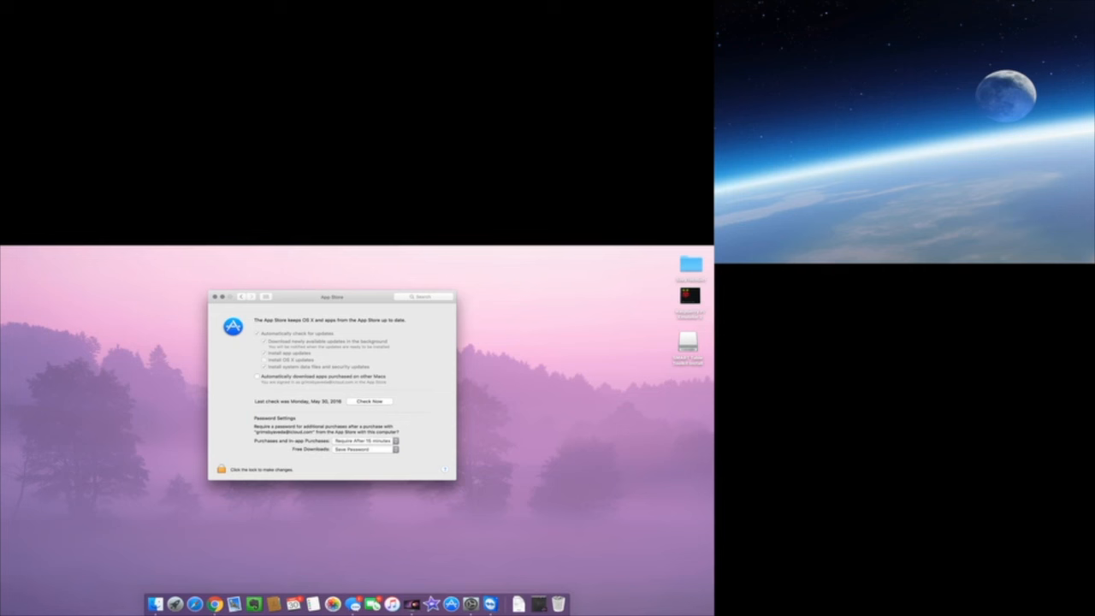
click(241, 297)
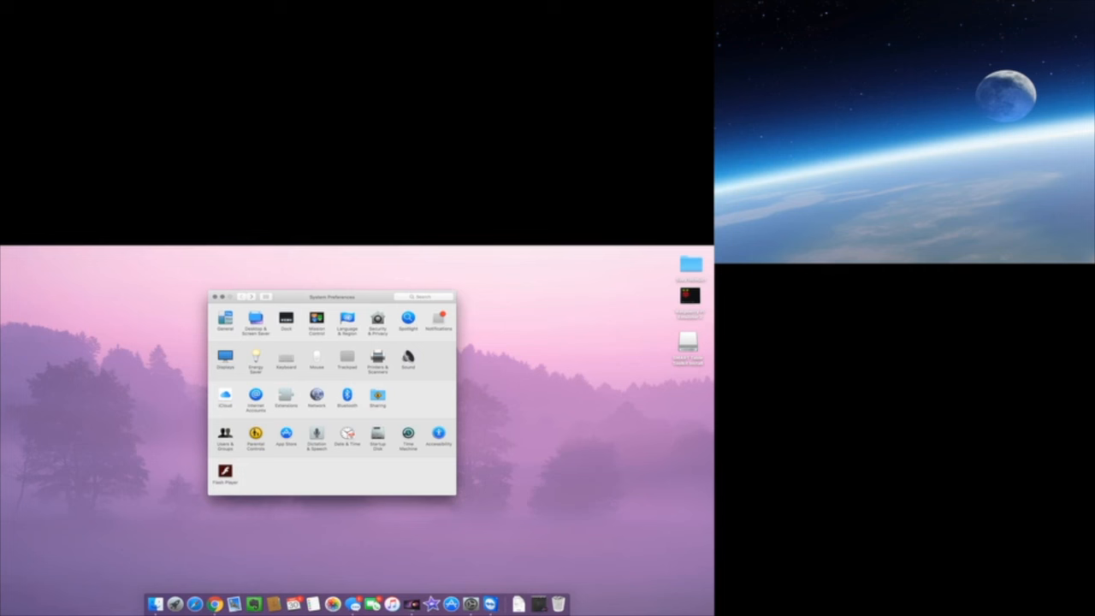
- Open the Dictation & Speech preferences, play a sample of the current system voice, and change the system voice to Bruce
click(316, 434)
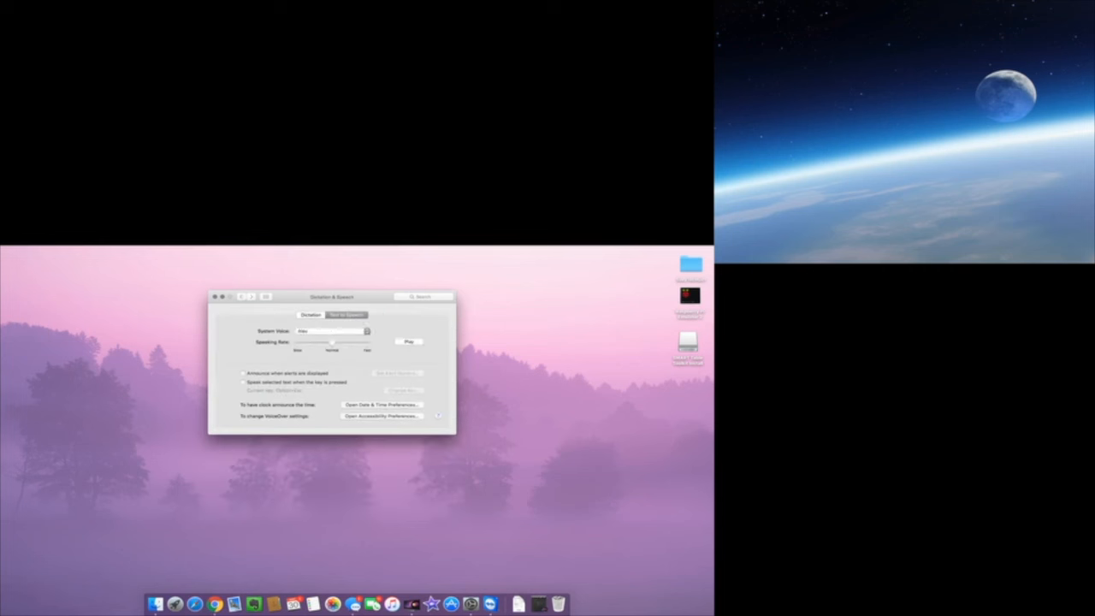
click(409, 341)
click(409, 342)
click(332, 331)
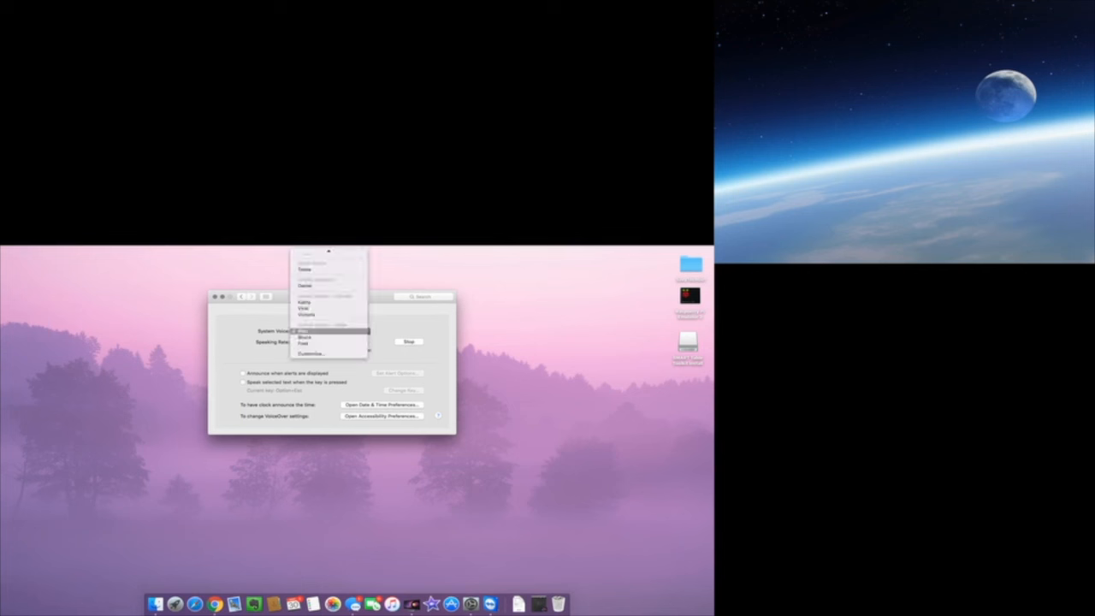
click(306, 337)
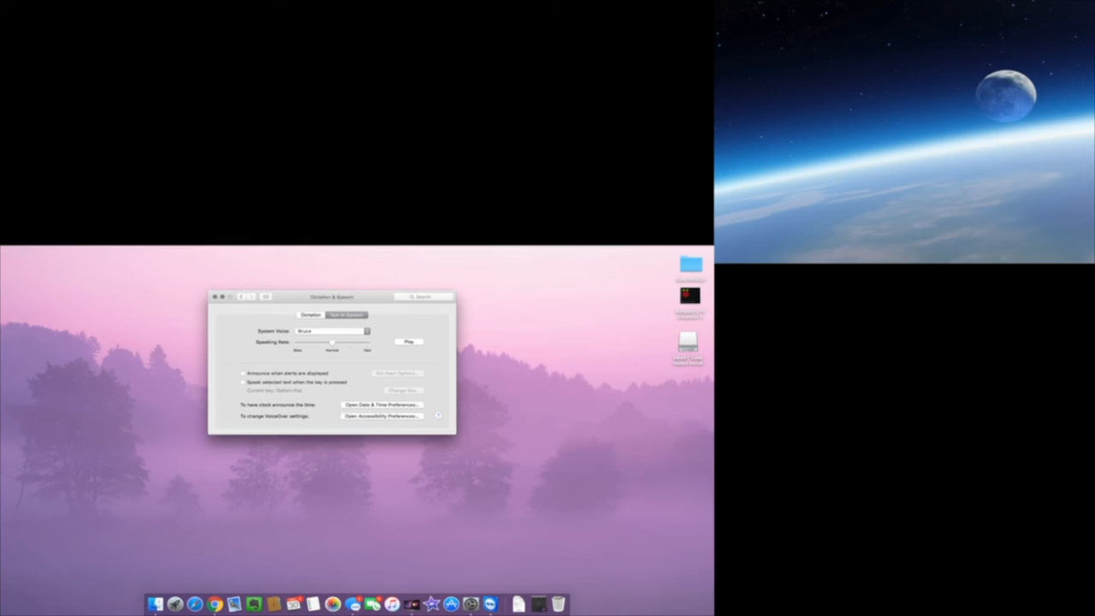
- Check the sound volume, review the Dictation and Text to Speech settings, and return to the preferences overview
click(574, 249)
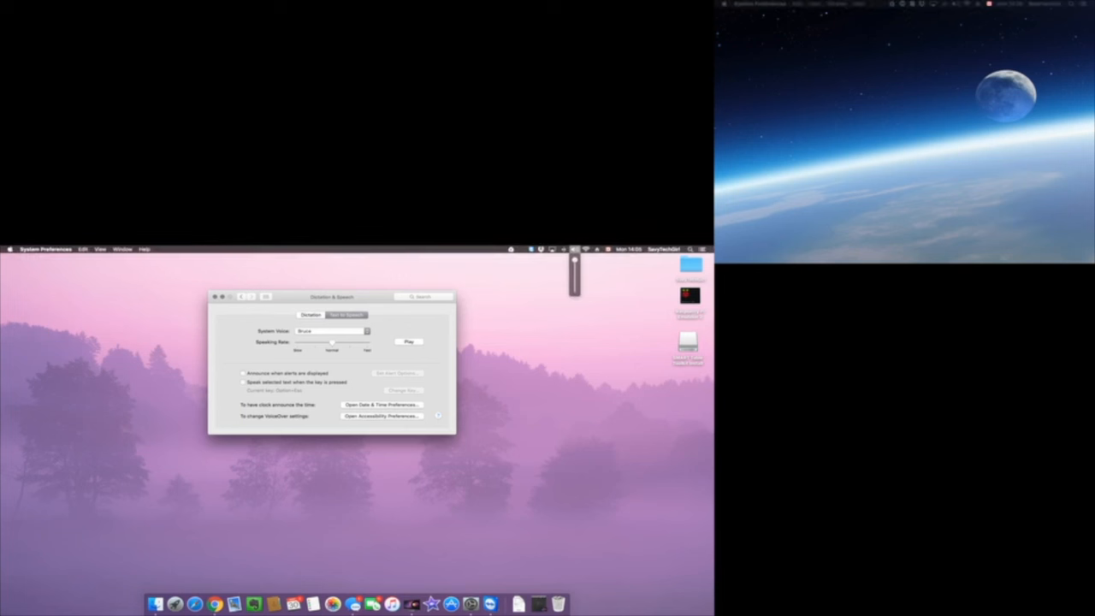
click(575, 249)
click(311, 315)
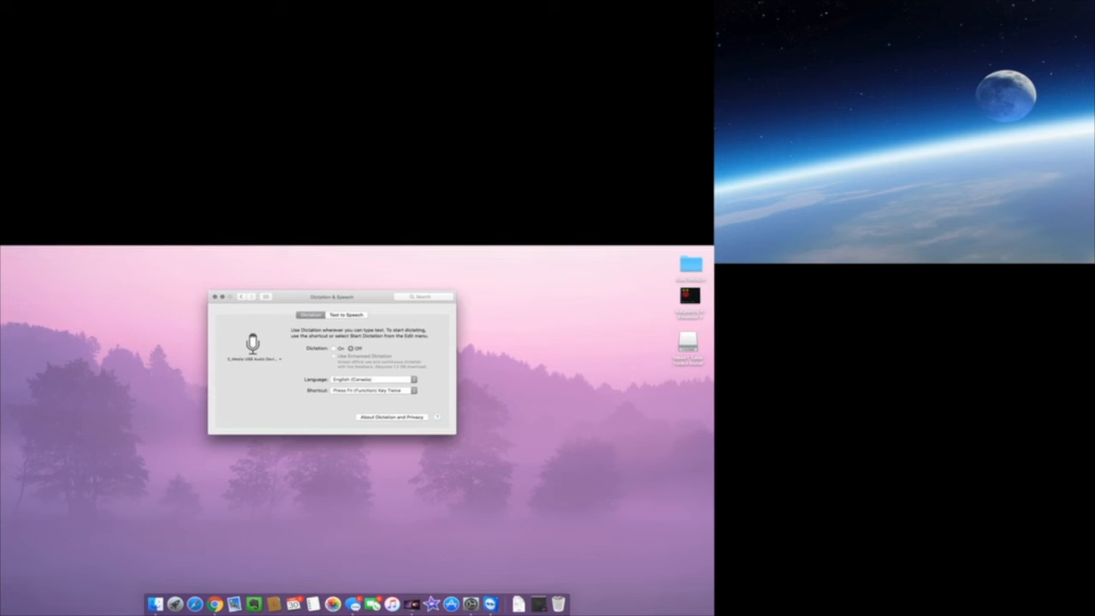
click(346, 315)
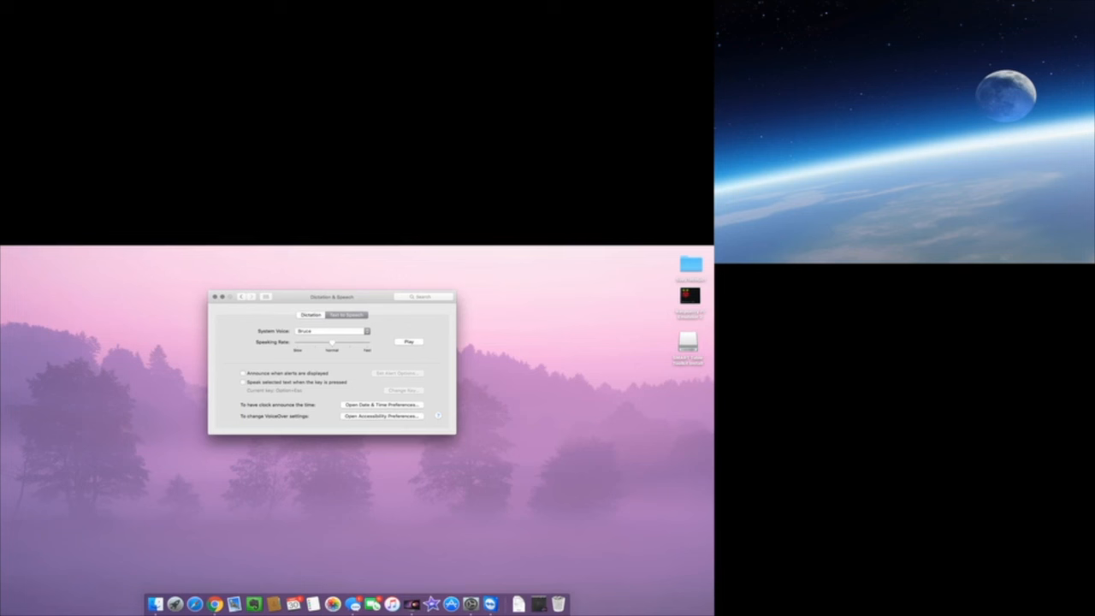
click(241, 296)
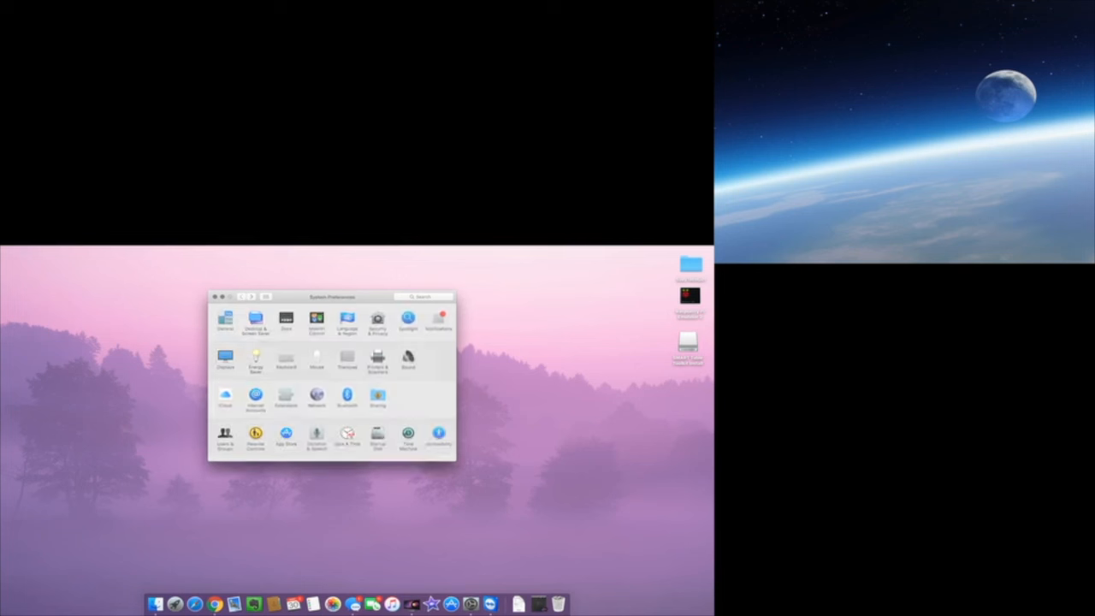
- Open the Date & Time preferences and look through the Time Zone and Clock settings
click(347, 434)
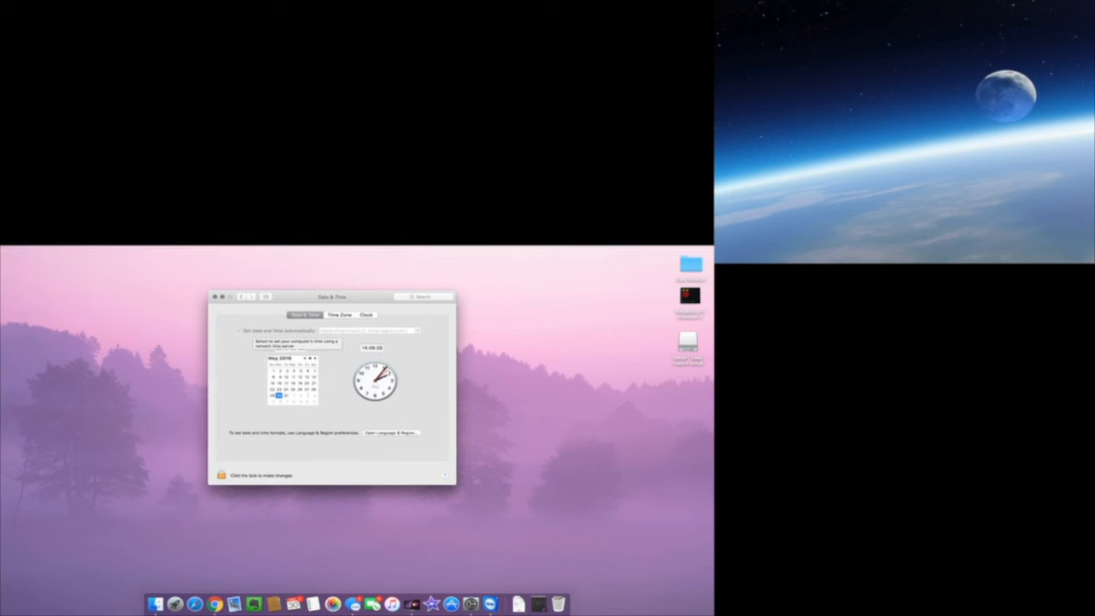
click(339, 314)
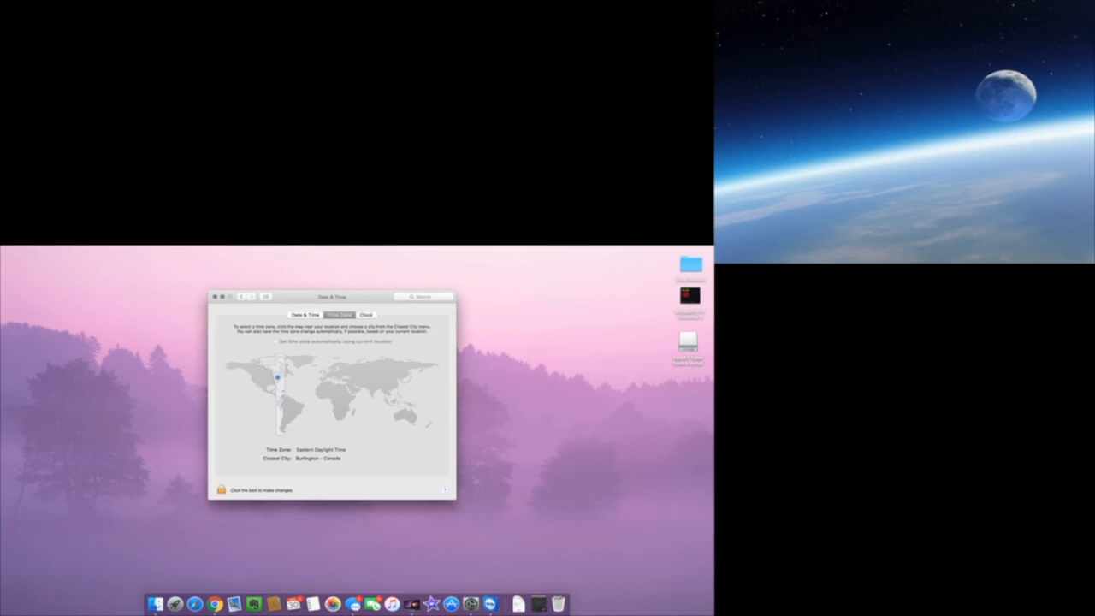
click(366, 315)
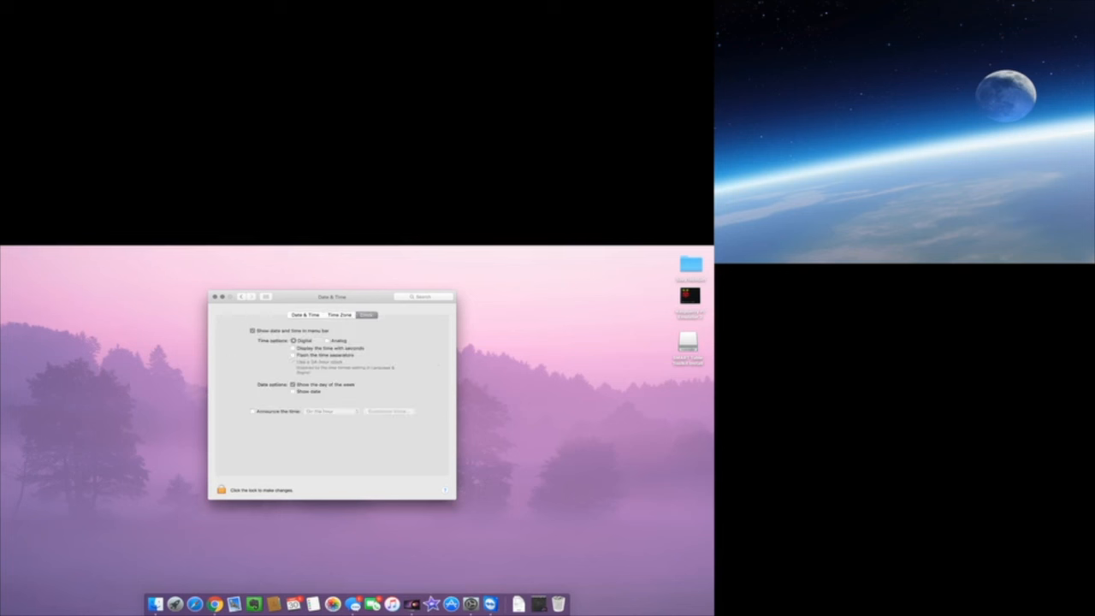
- Try the analog menu bar clock, switch back to digital, and enable showing the date and announcing the time on the hour
click(327, 340)
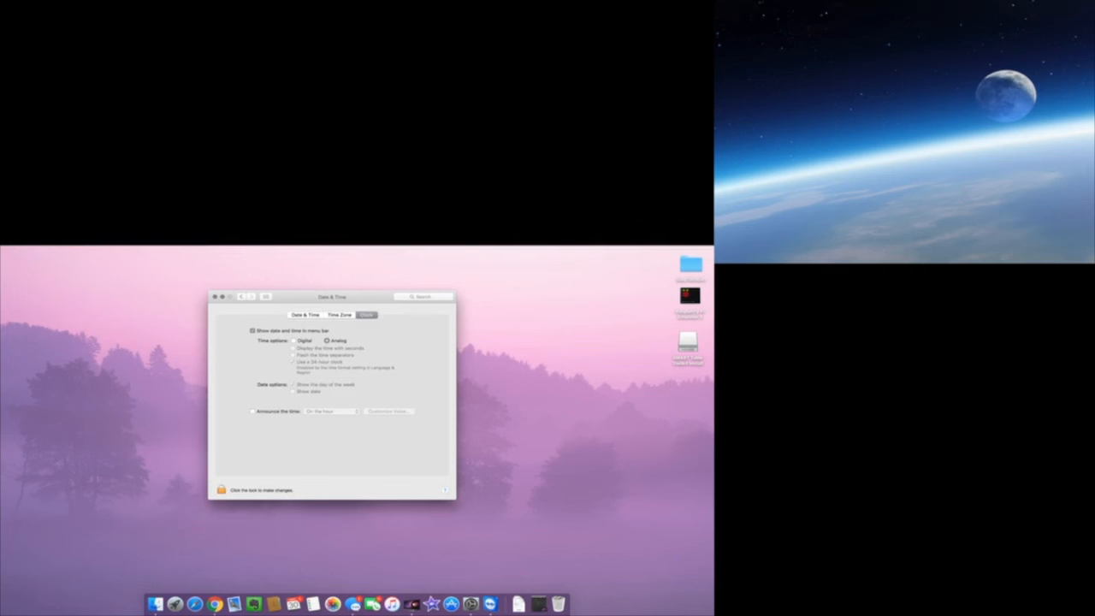
click(293, 340)
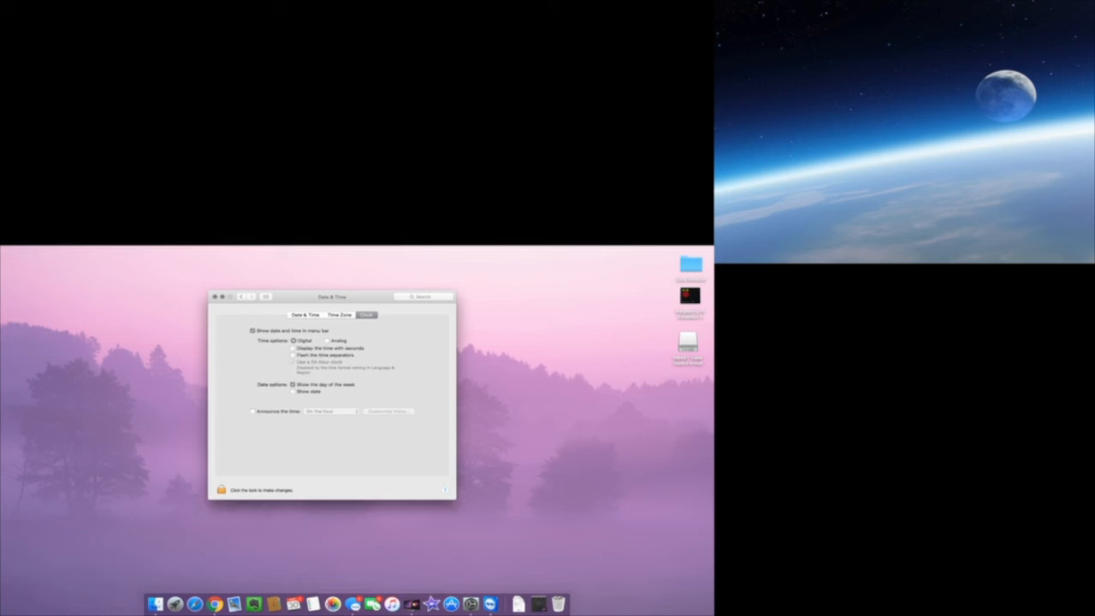
click(292, 392)
click(253, 410)
- Try the Karen voice for time announcements with a sample, reselect the system voice, and discard the voice customization
click(400, 412)
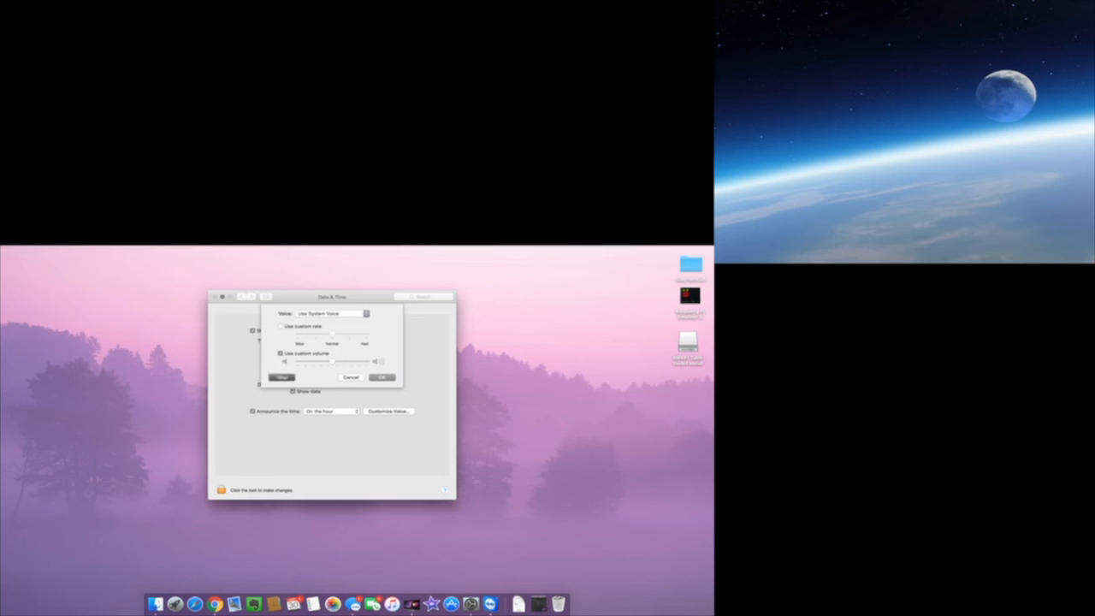
click(332, 313)
click(305, 329)
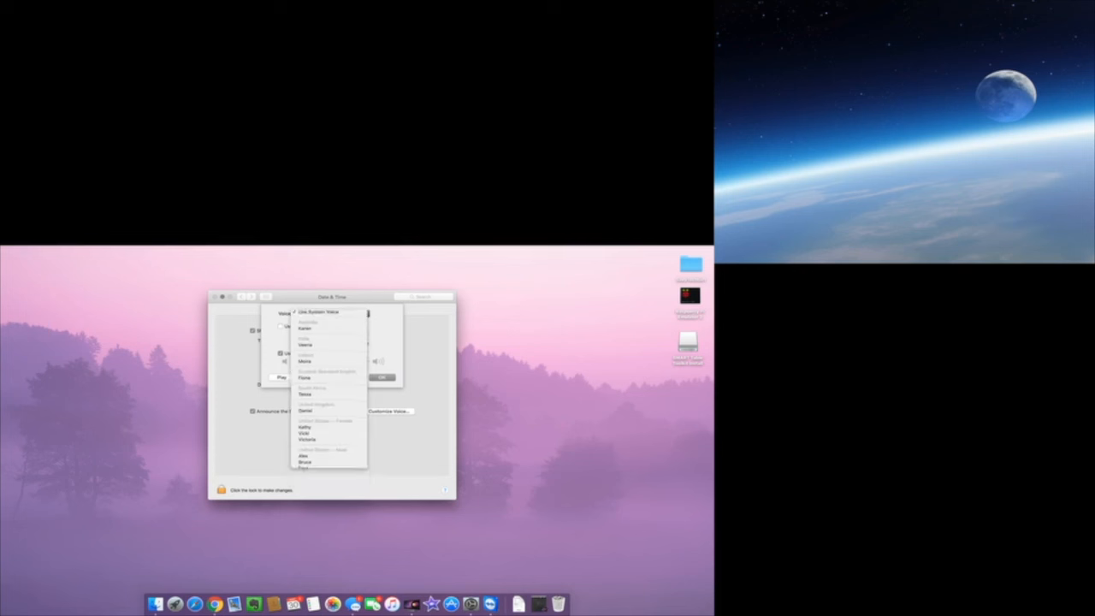
click(281, 377)
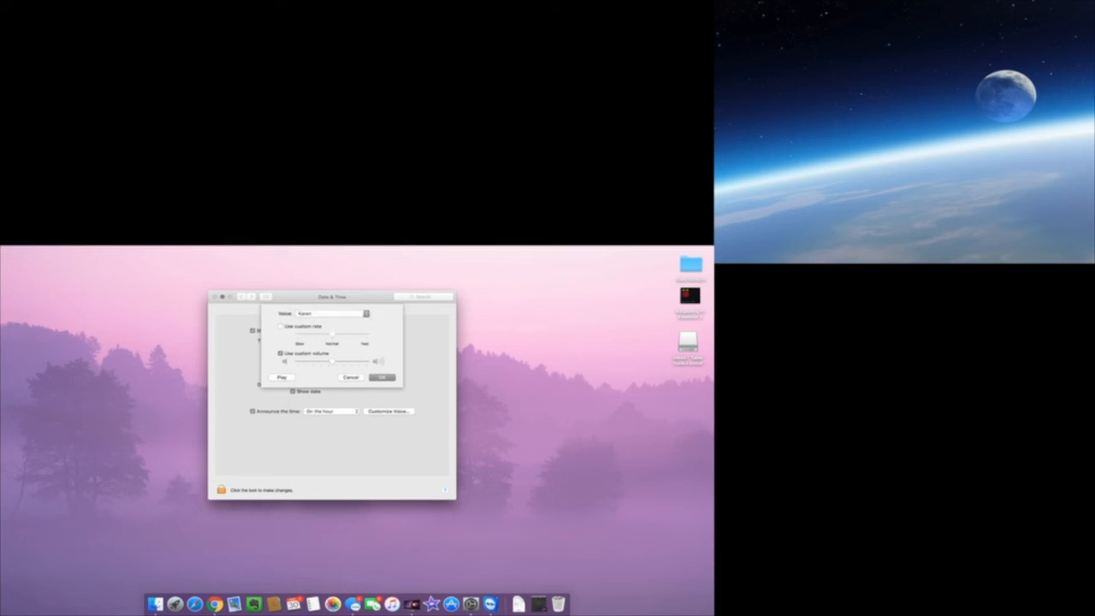
click(331, 313)
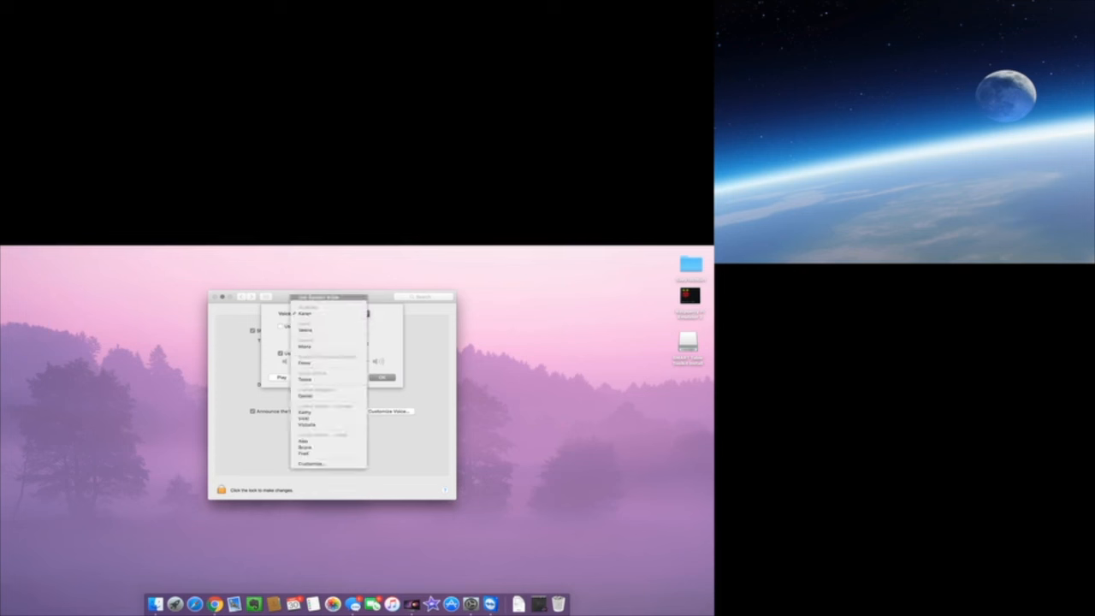
click(325, 297)
click(351, 378)
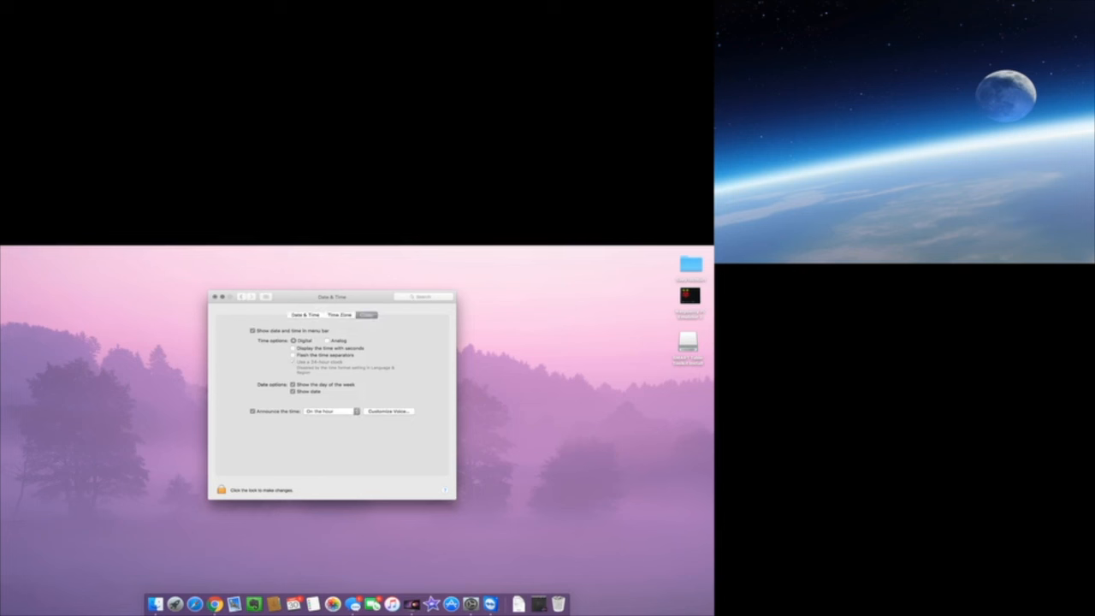
- Turn off announcing the time in the Clock settings and open the Startup Disk preferences
click(252, 412)
click(241, 297)
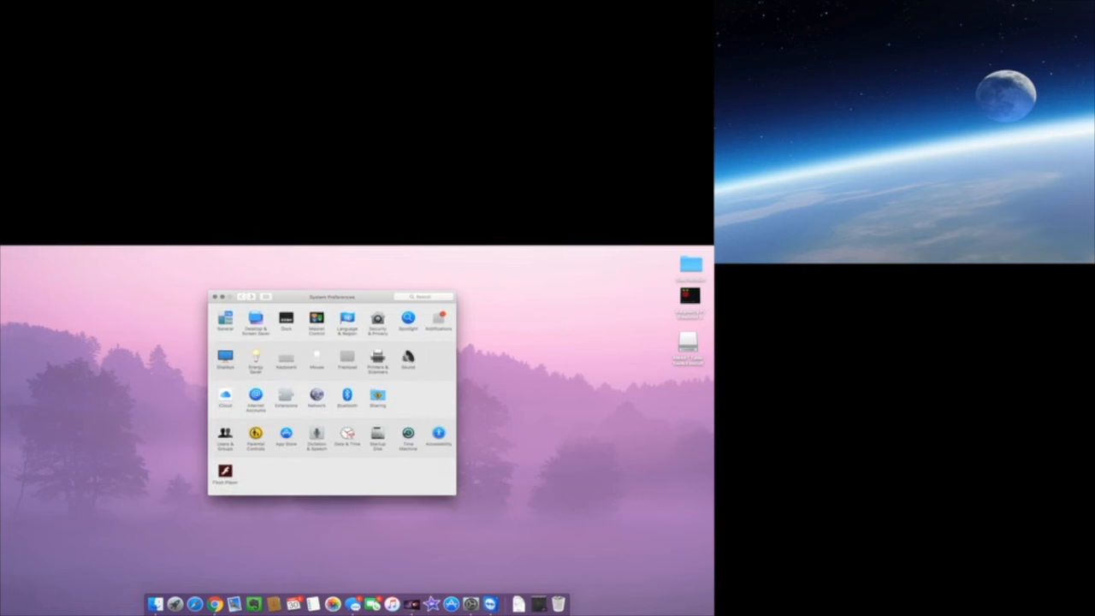
click(378, 435)
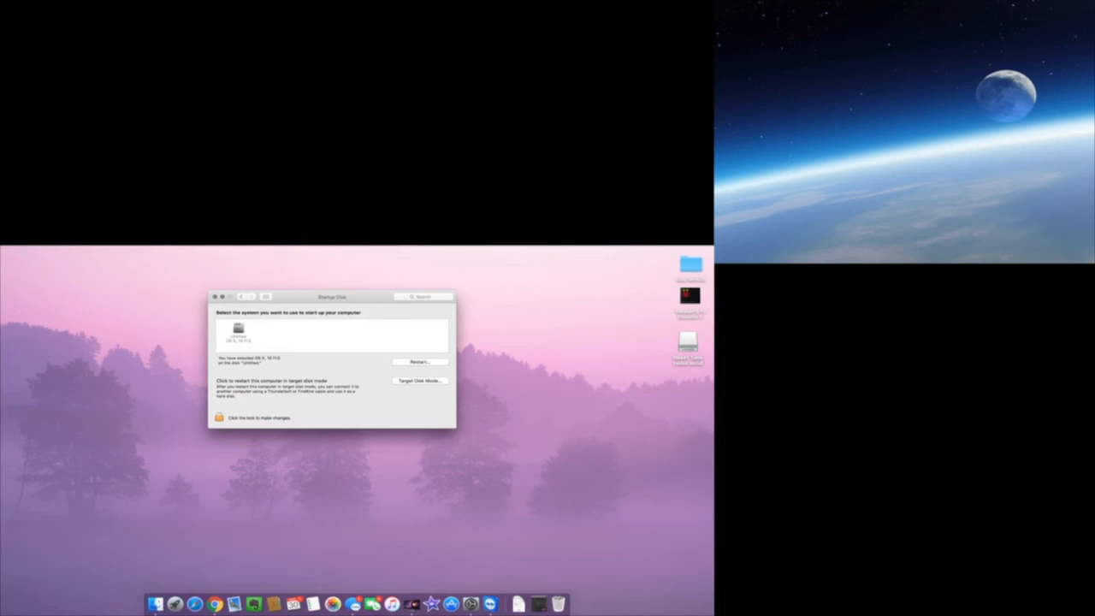
- Leave Startup Disk, view the Time Machine preferences, and return to the preferences overview
click(241, 296)
click(408, 434)
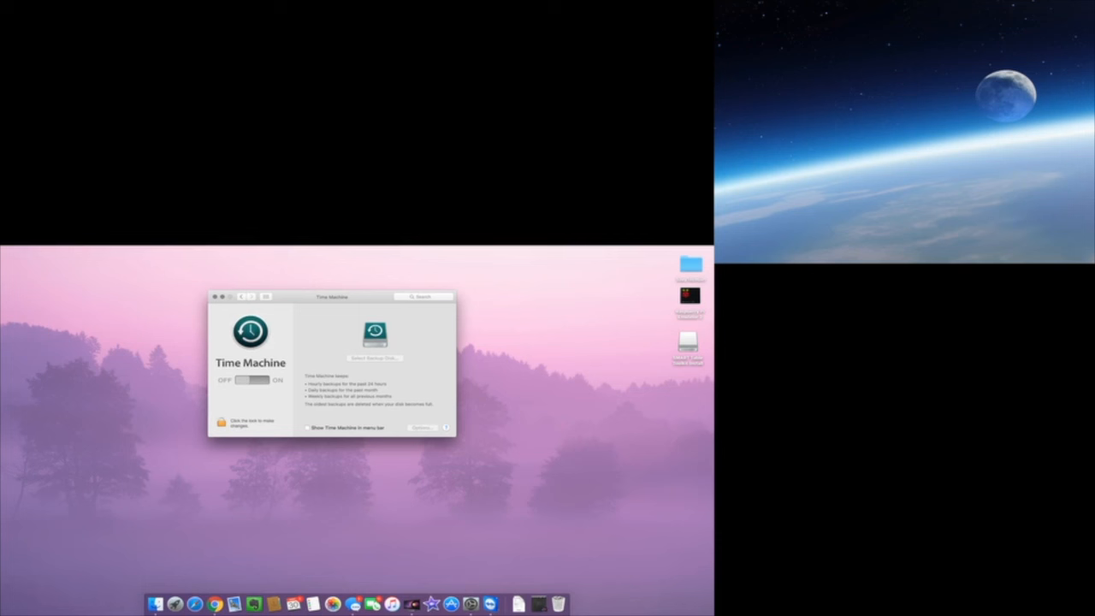
click(241, 297)
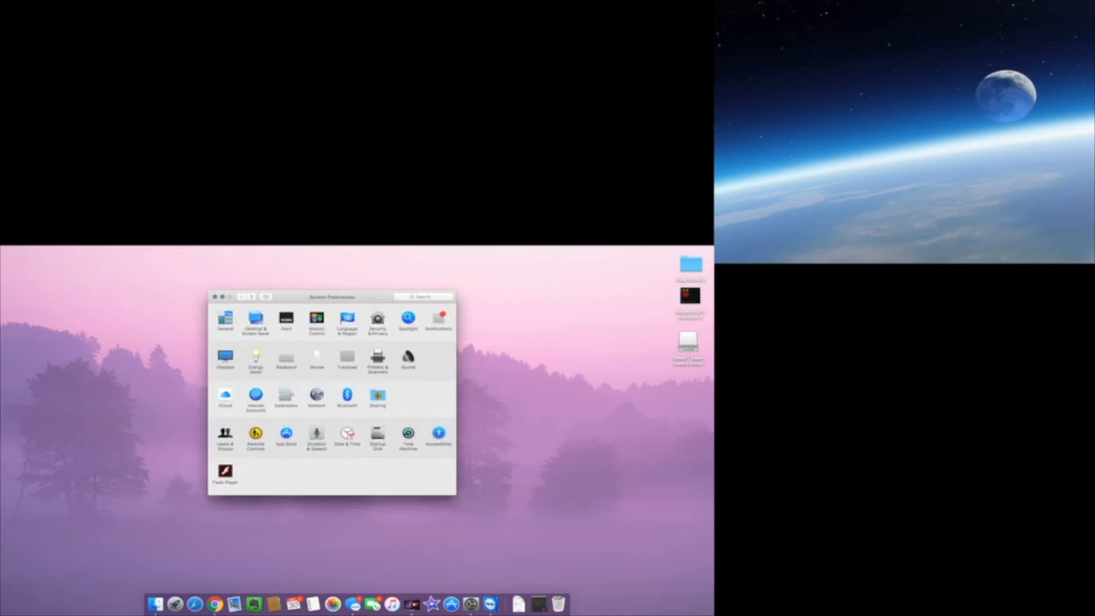
- In the Accessibility preferences, try Increase contrast for the display and switch it back off, and look at the Zoom and Descriptions settings
click(438, 433)
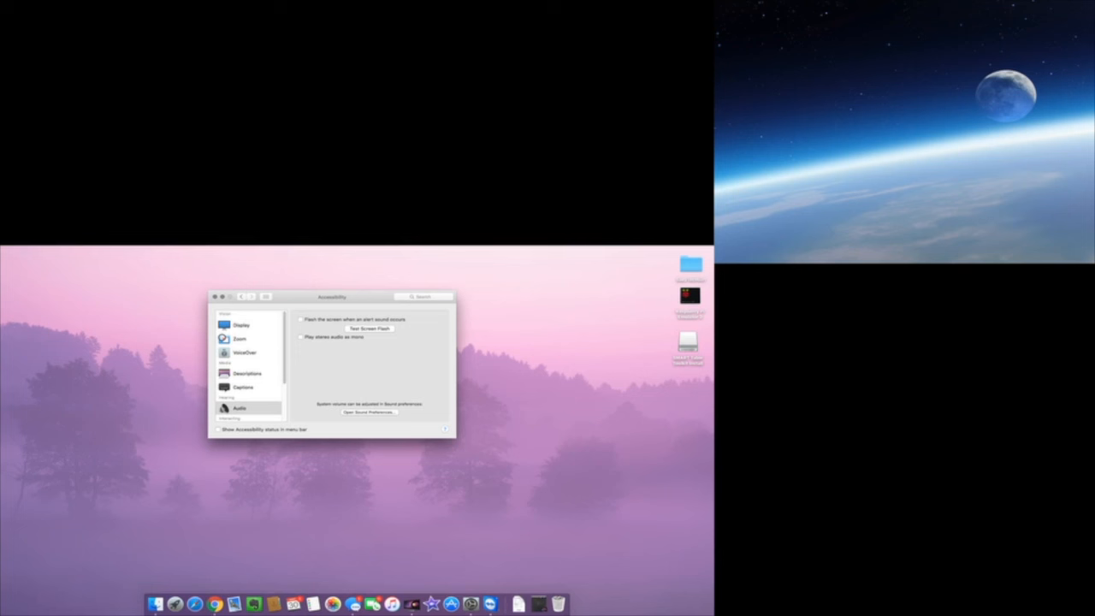
click(241, 325)
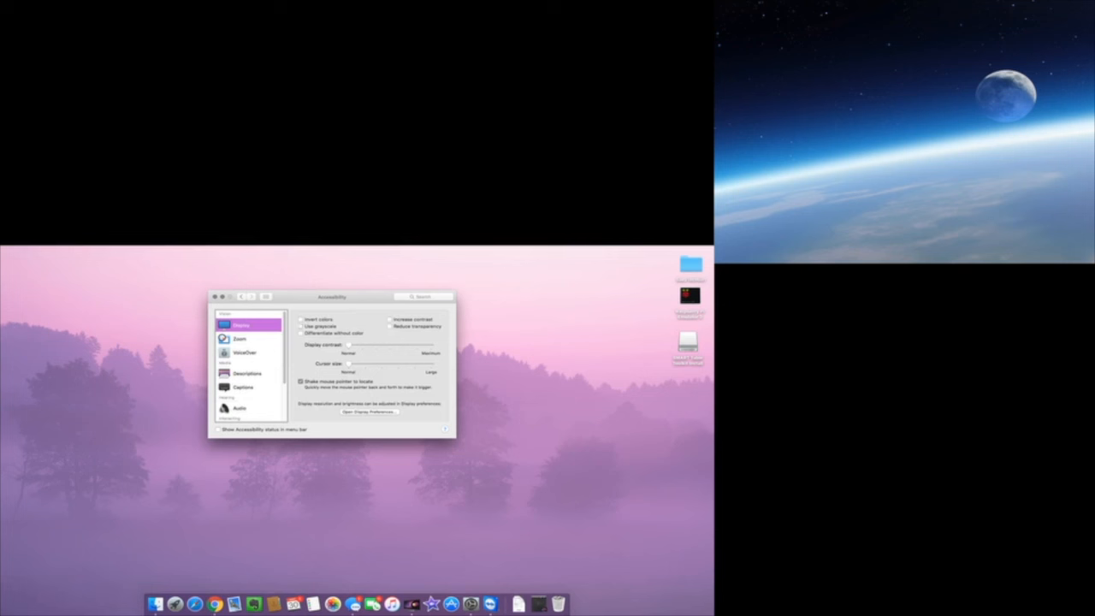
click(389, 319)
click(390, 319)
click(229, 340)
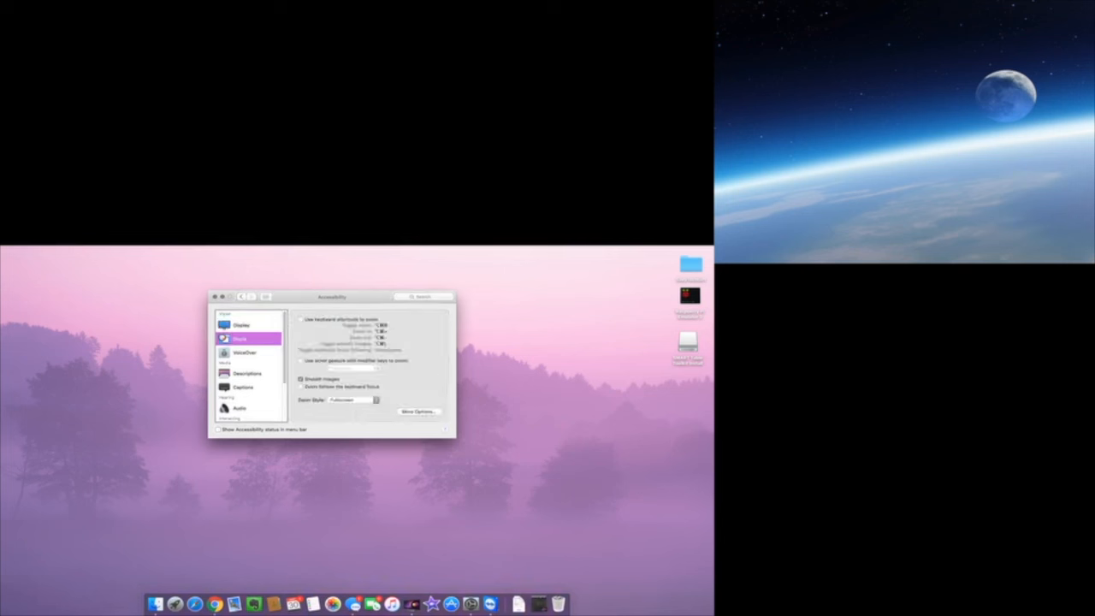
click(228, 373)
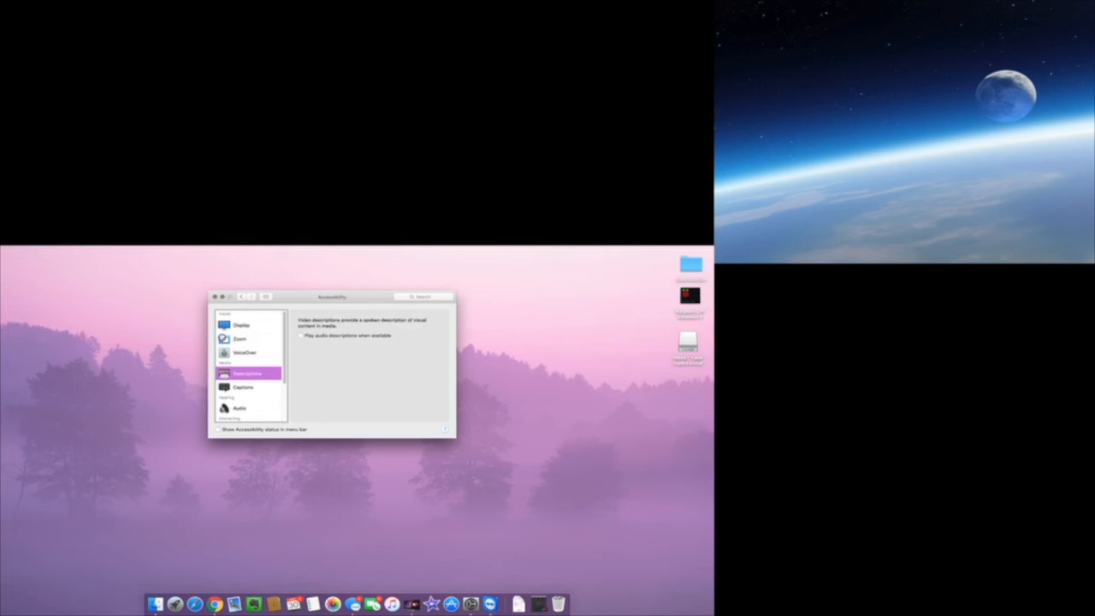
- Preview the Large Text and Classic caption styles in the Captions settings, and reselect the Default style
scroll(247, 368, down, 3)
click(243, 345)
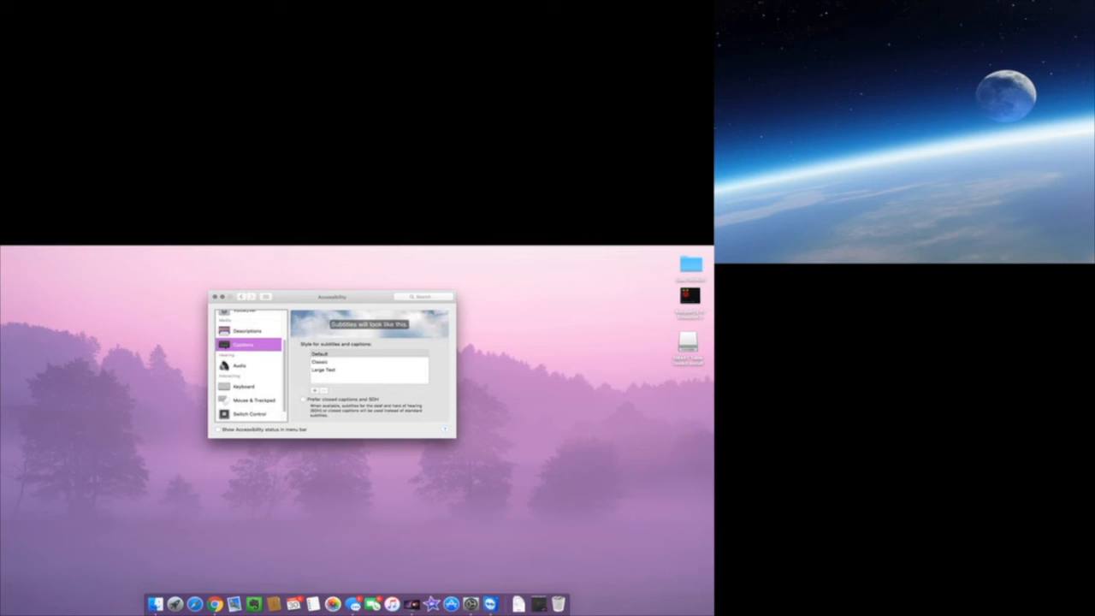
click(324, 369)
click(320, 362)
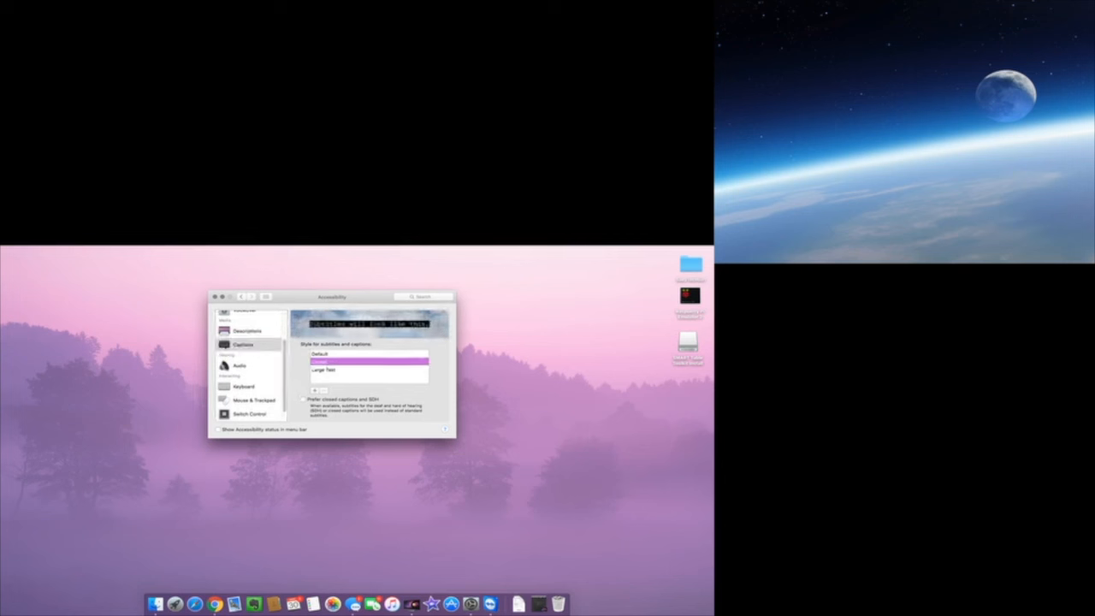
click(320, 354)
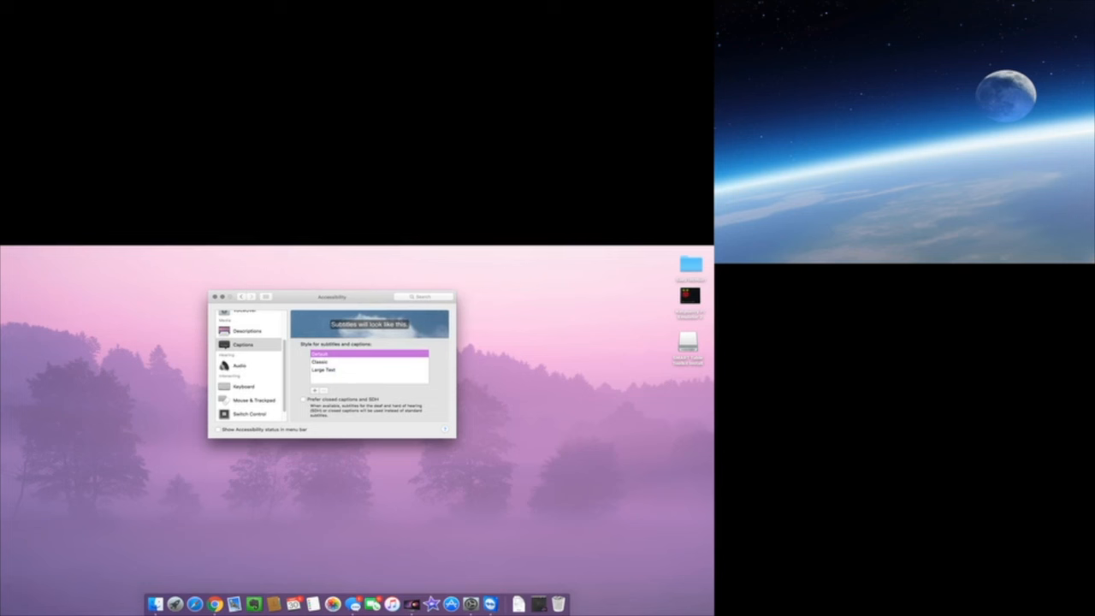
- View the Accessibility Audio settings, try showing the Accessibility status in the menu bar, turn it back off, and leave the preferences pane
click(240, 366)
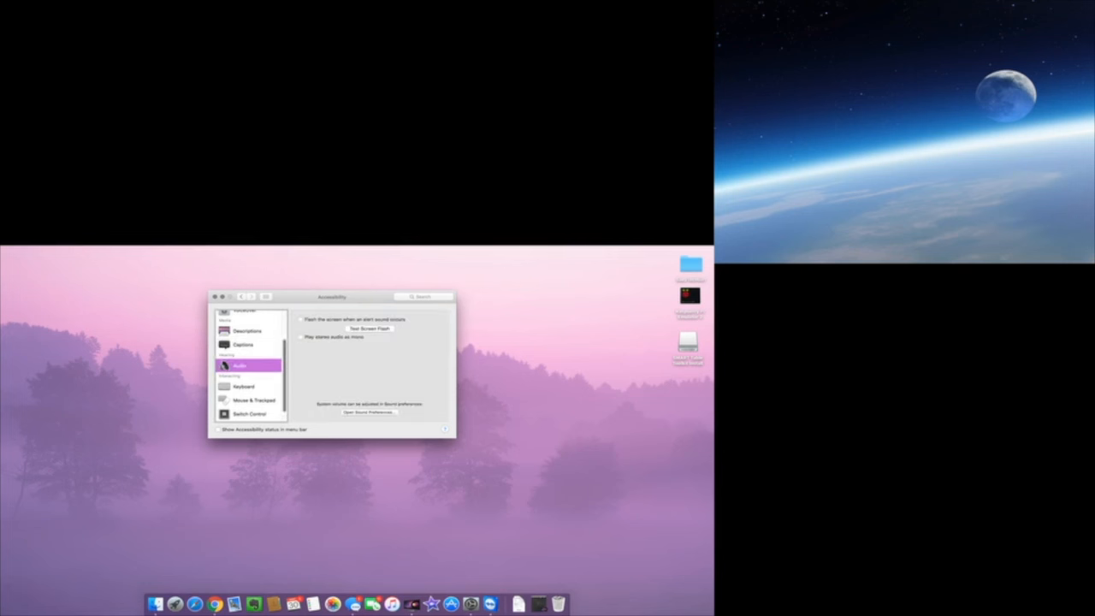
scroll(248, 367, down, 1)
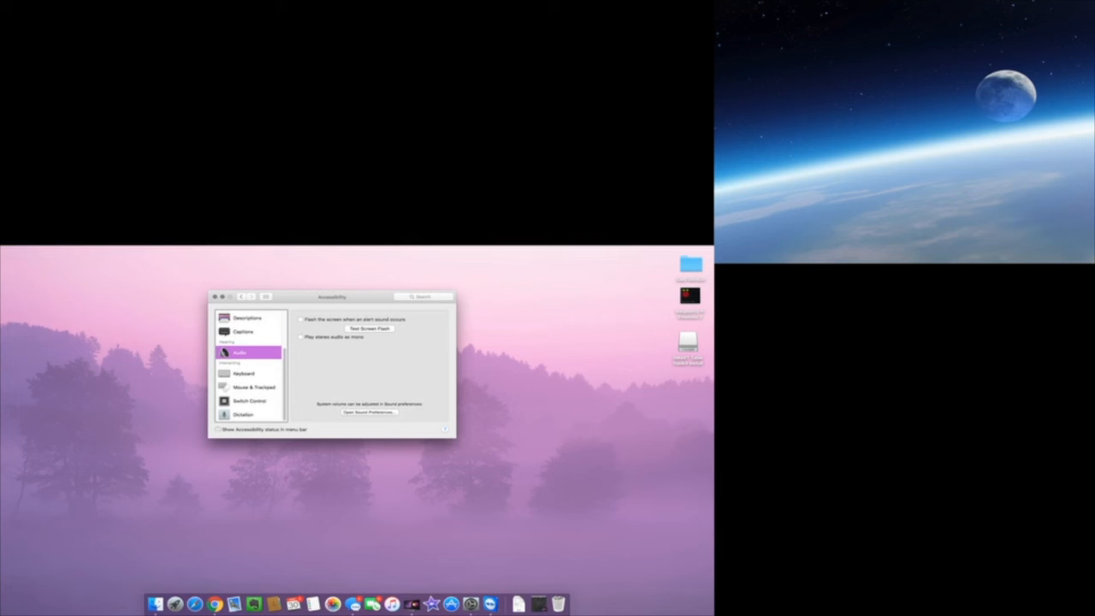
mouse_move(519, 248)
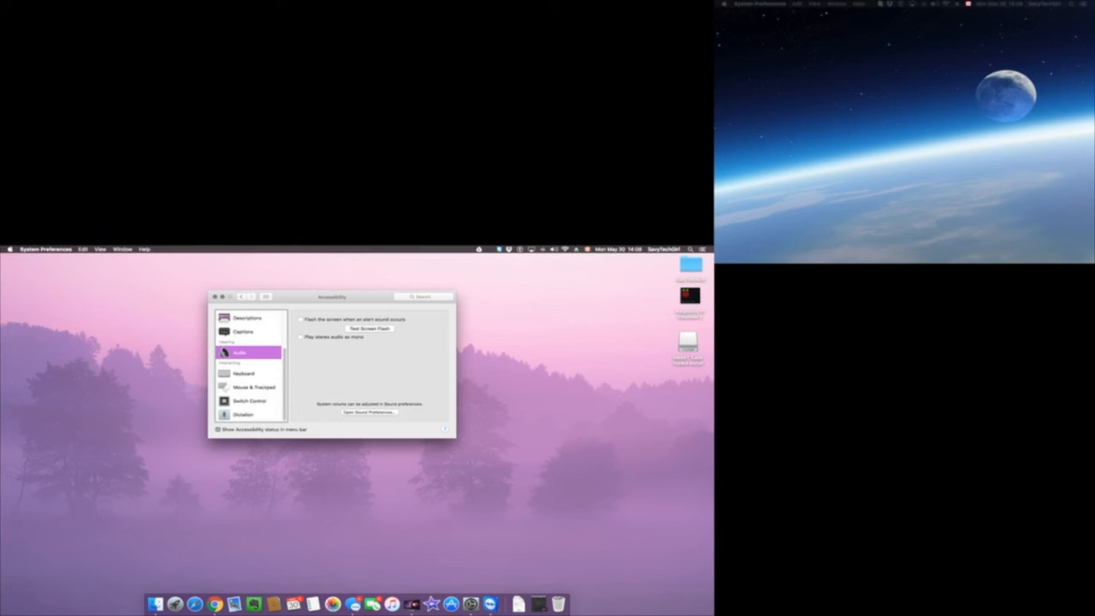
click(218, 430)
click(241, 296)
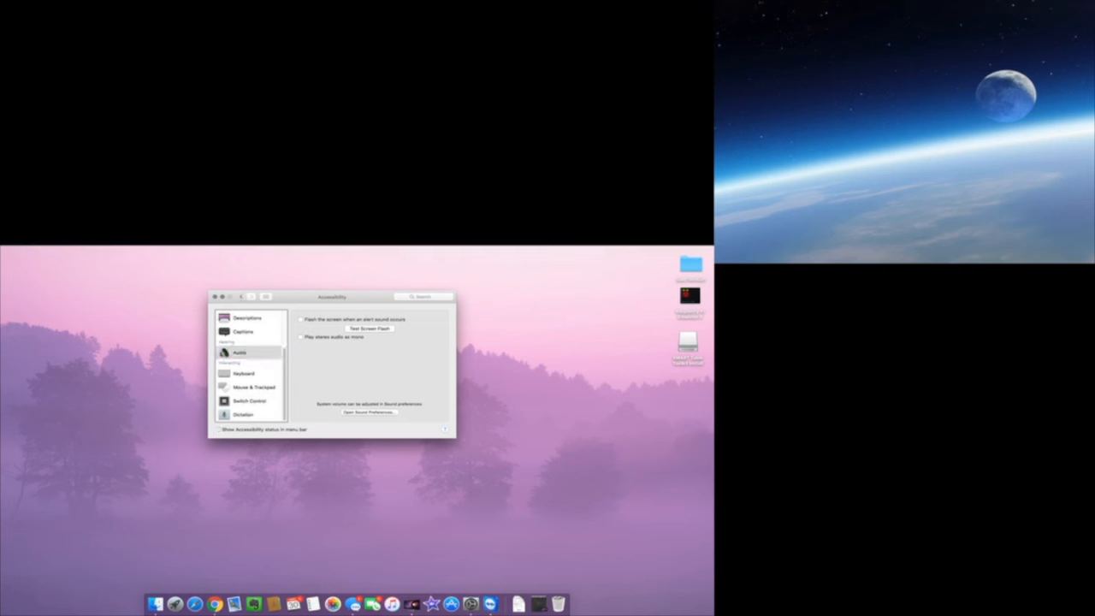